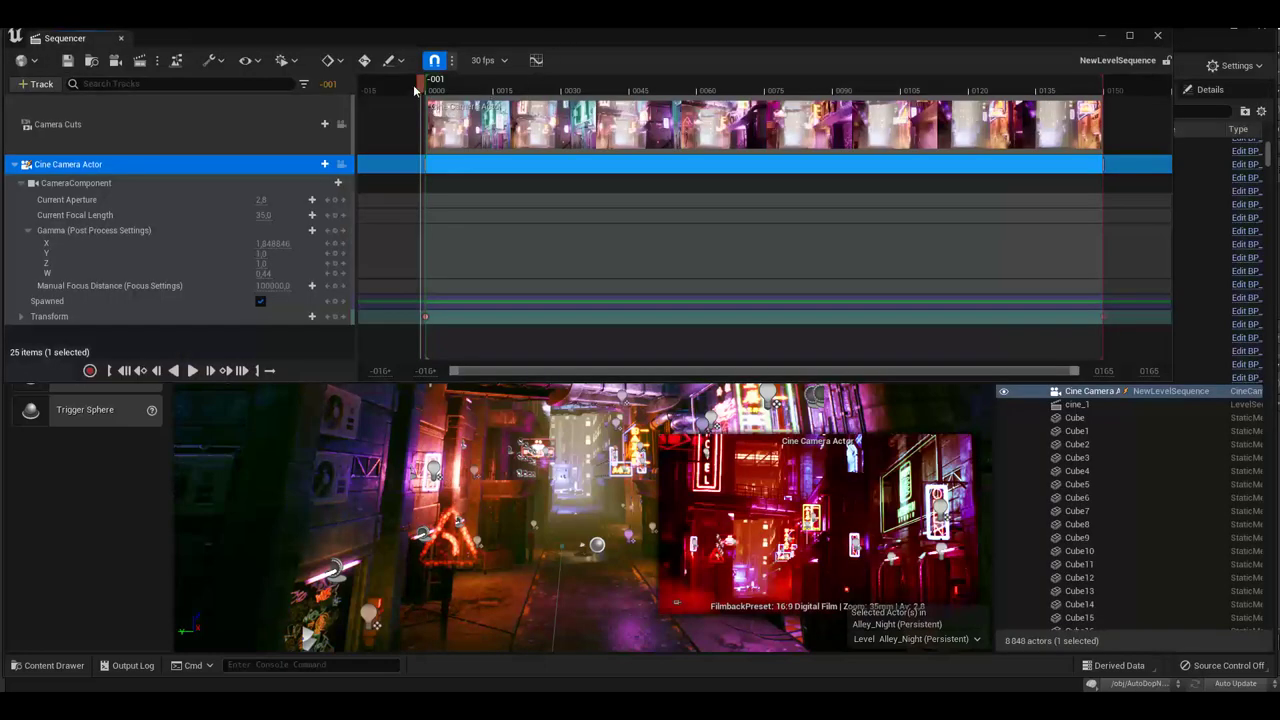
Scrub the Sequencer through frames 25, 110, 102 and 73 to preview the camera, then close it.
drag(431, 90, 846, 175)
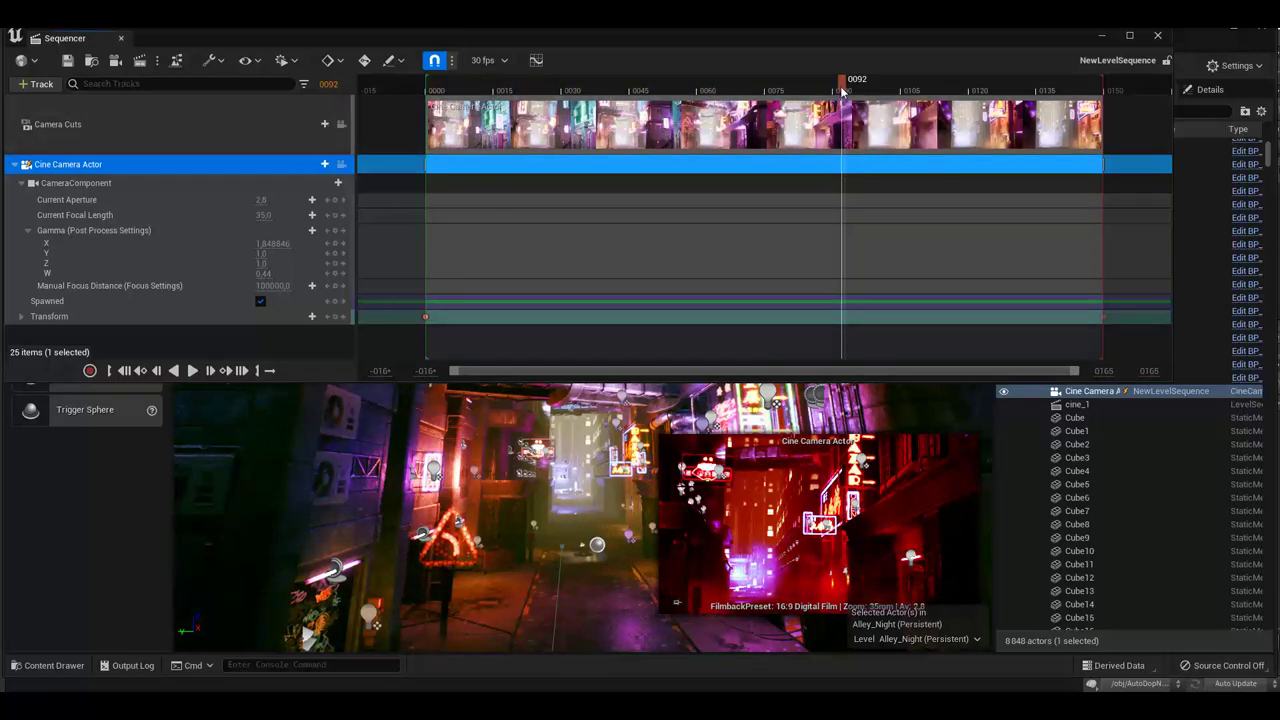
drag(845, 88, 955, 97)
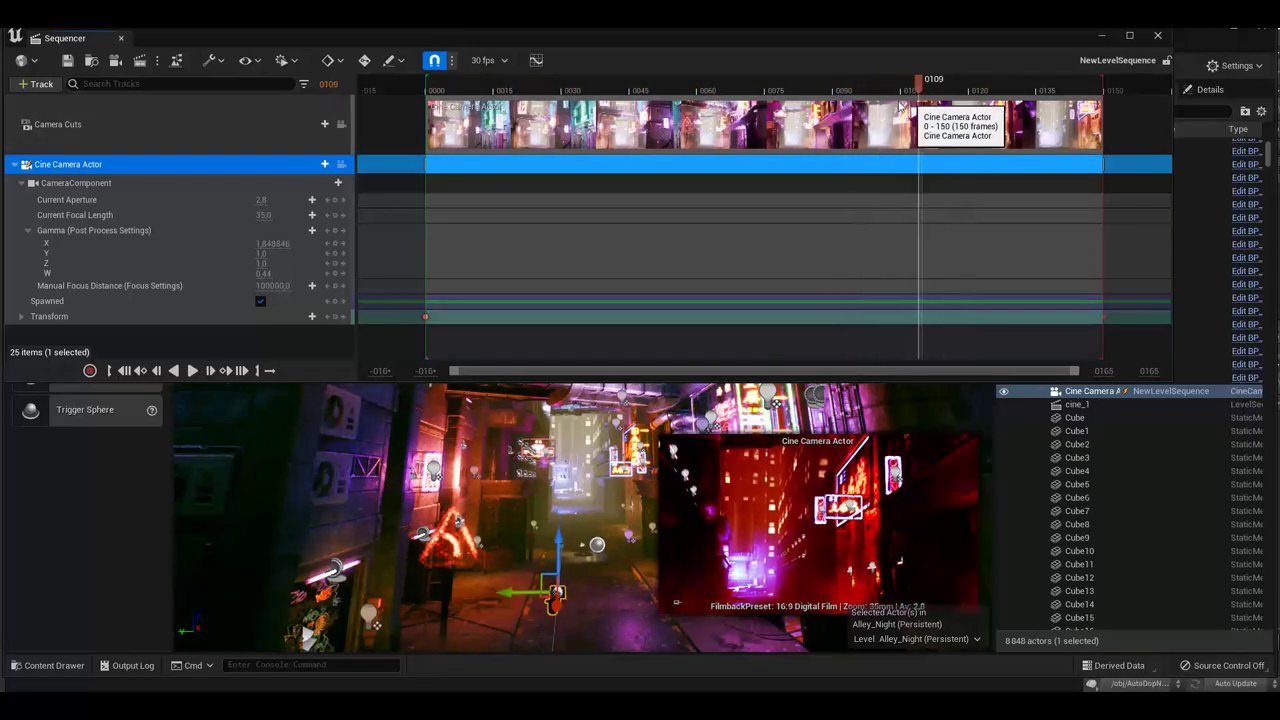
click(888, 104)
mouse_move(884, 107)
mouse_down()
mouse_move(605, 155)
mouse_move(933, 178)
mouse_up()
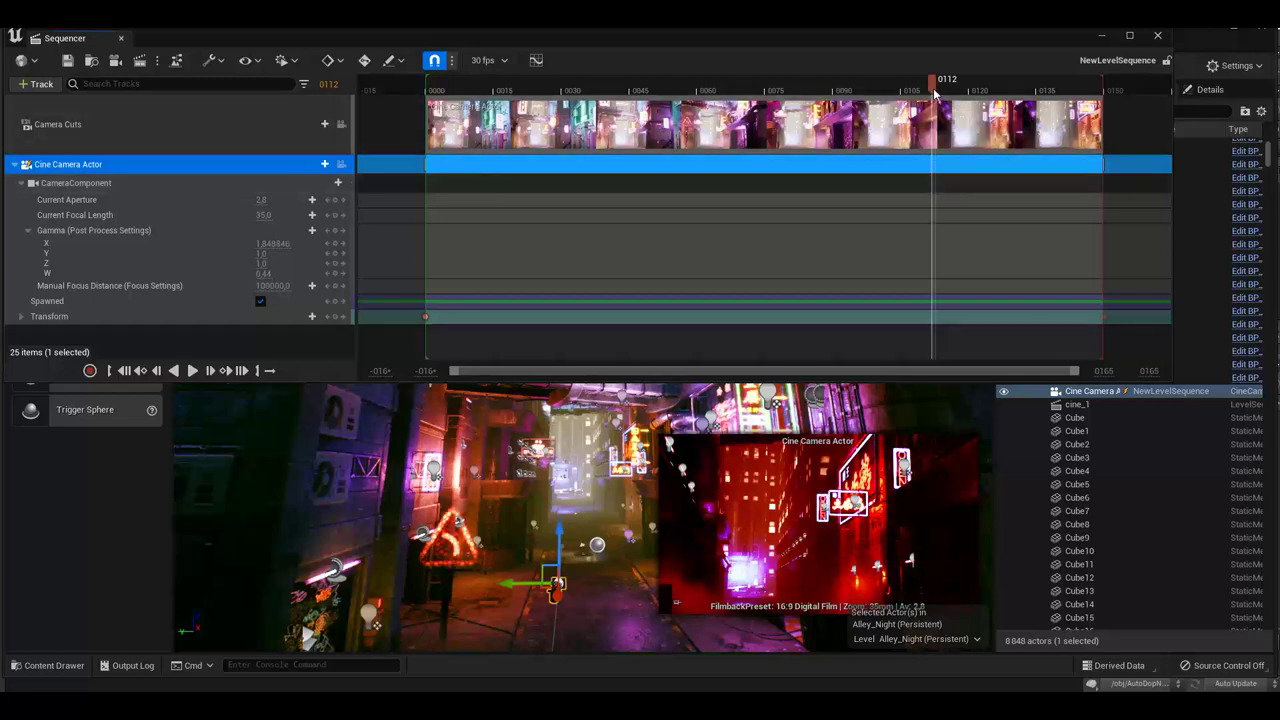
drag(938, 38, 948, 56)
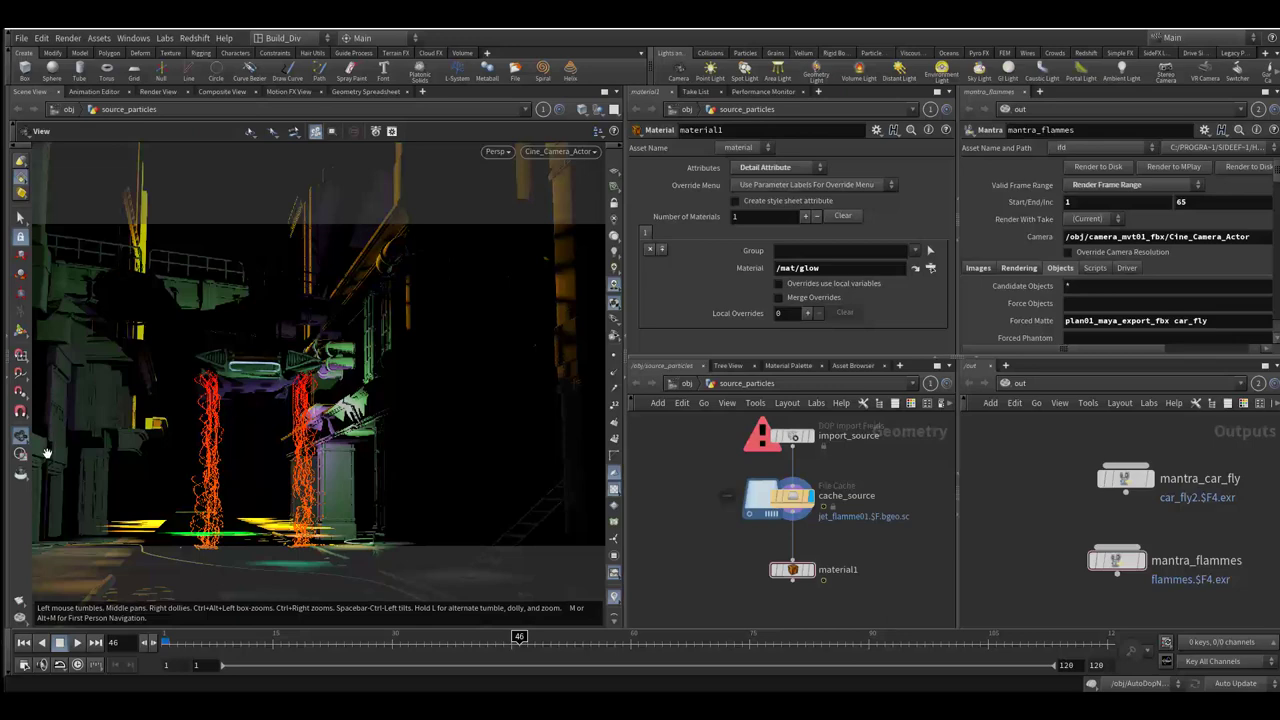
Go up to /obj, show camera_mvt01_fbx's parameters, and check the viewport camera list without changing it.
click(689, 385)
middle_drag(743, 547, 790, 542)
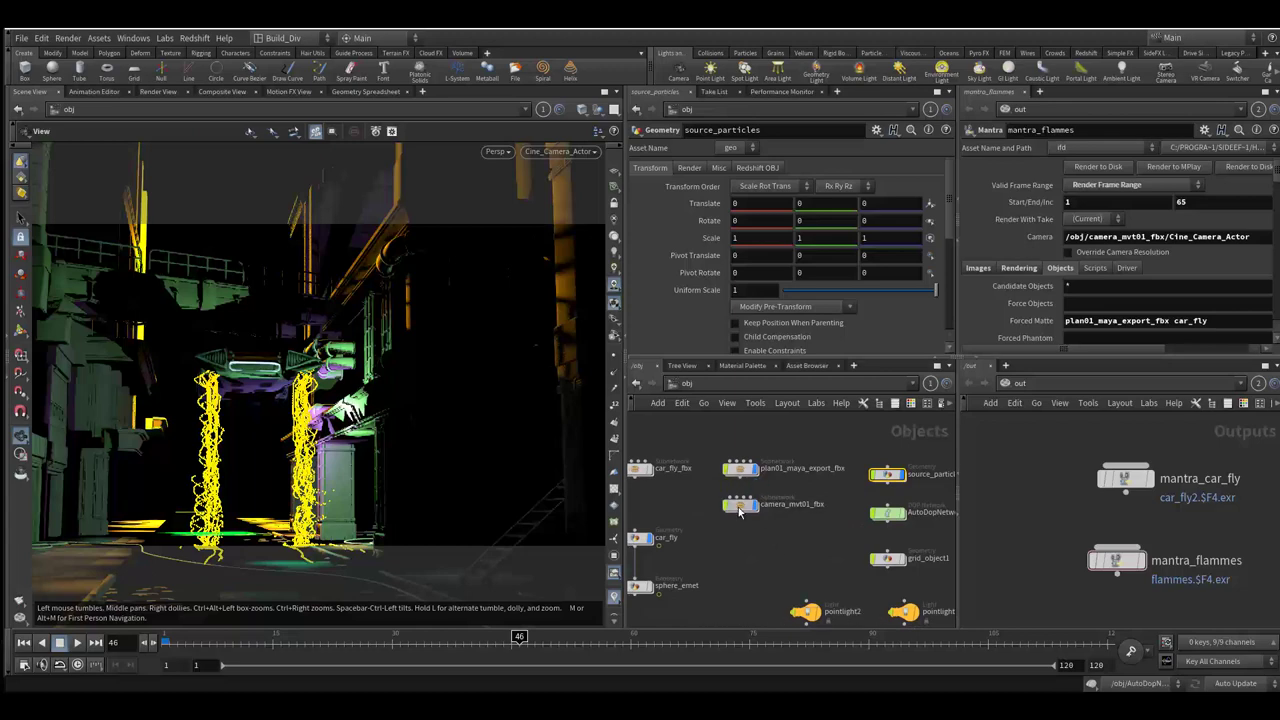
click(747, 512)
scroll(746, 538, up, 2)
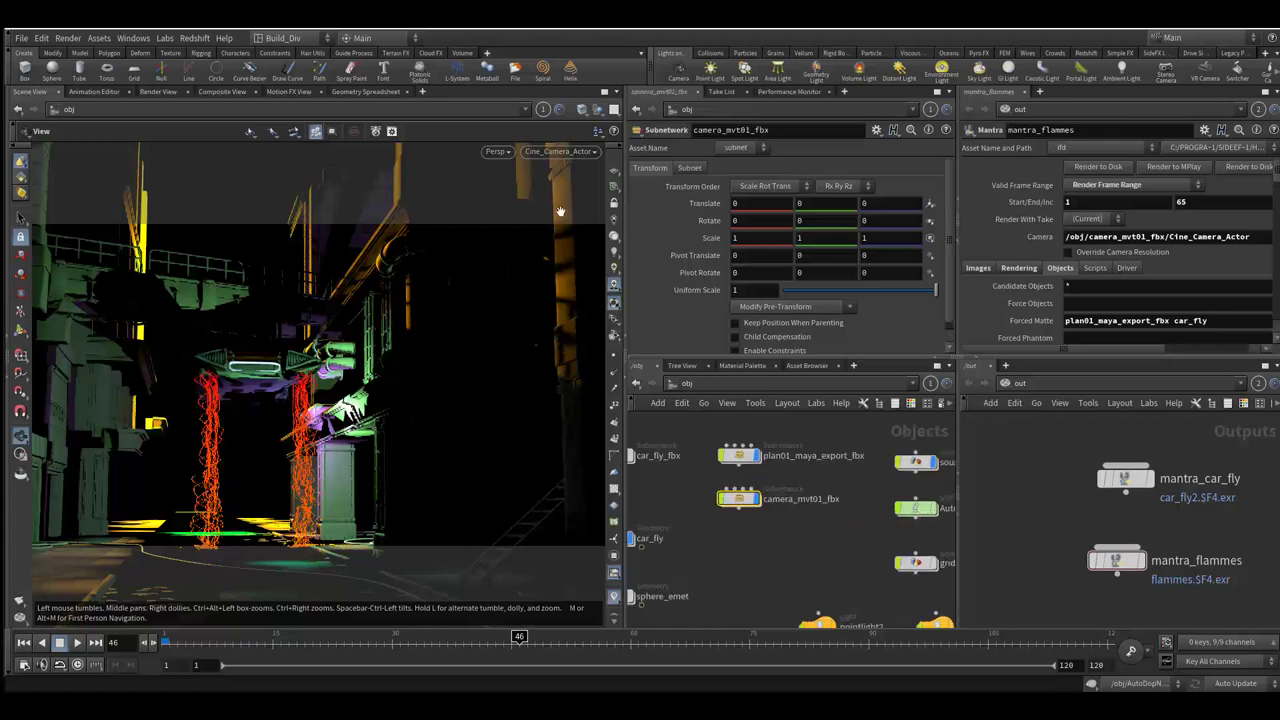
click(578, 154)
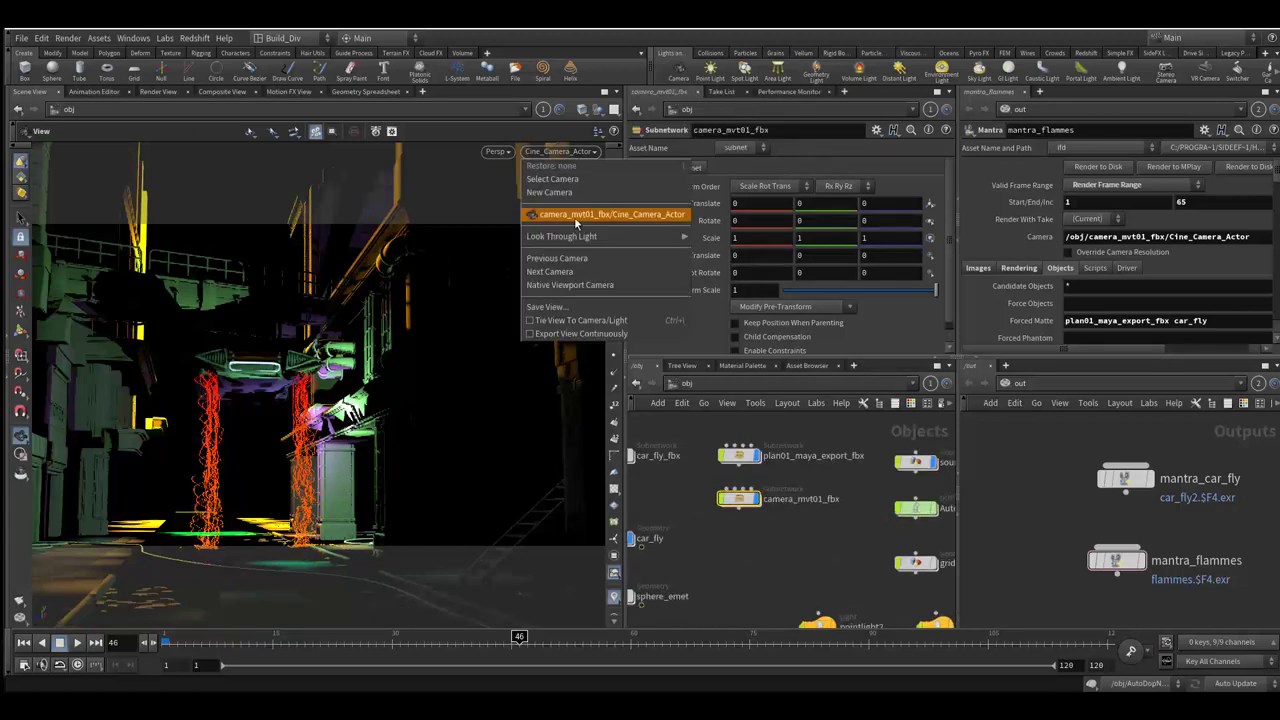
click(488, 132)
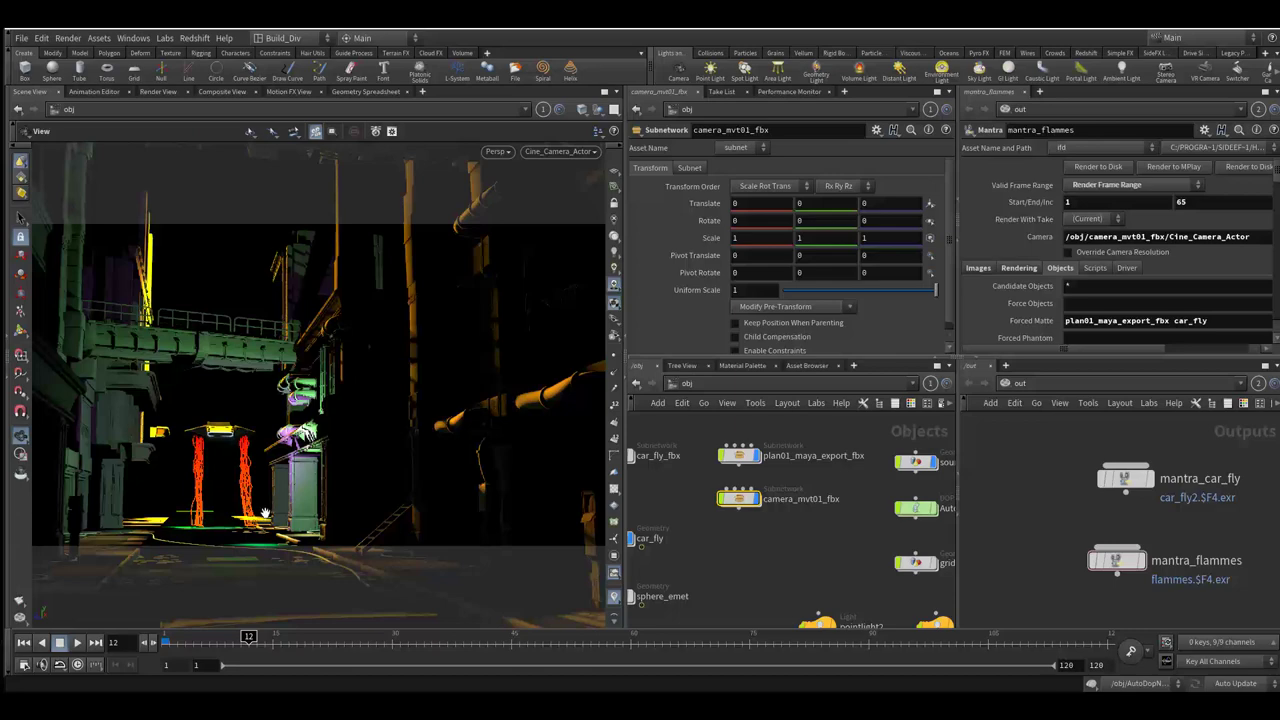
Jump the timeline to frame 21, then ahead to about frame 37.
click(320, 638)
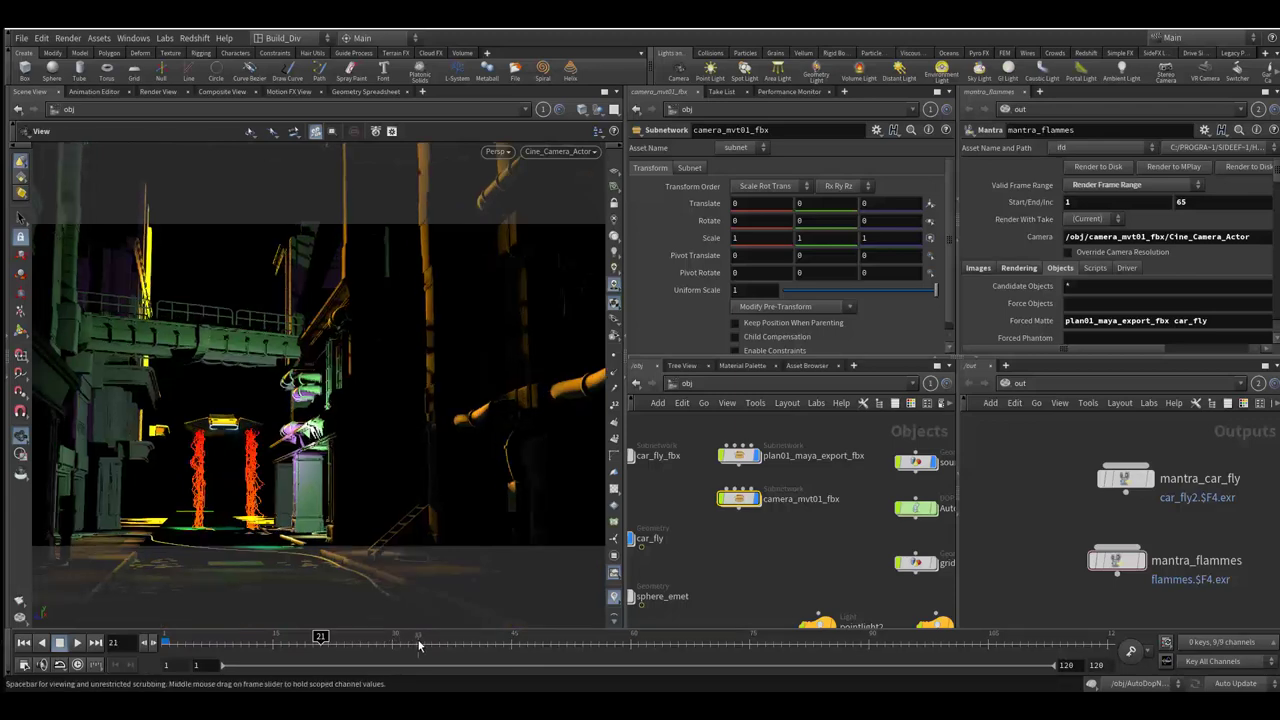
click(446, 641)
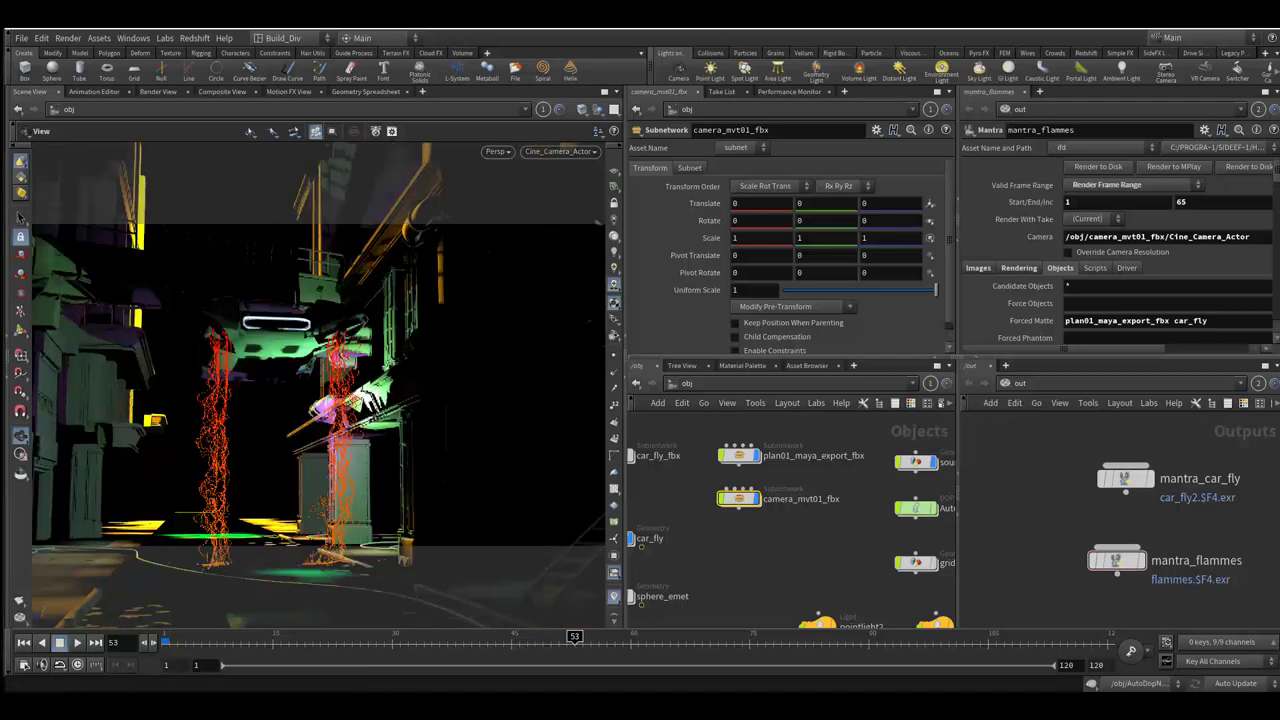
Move mantra_car_fly and mantra_flammes closer together, checking each node's Mantra render settings.
drag(1124, 488, 1078, 474)
drag(1117, 562, 1080, 569)
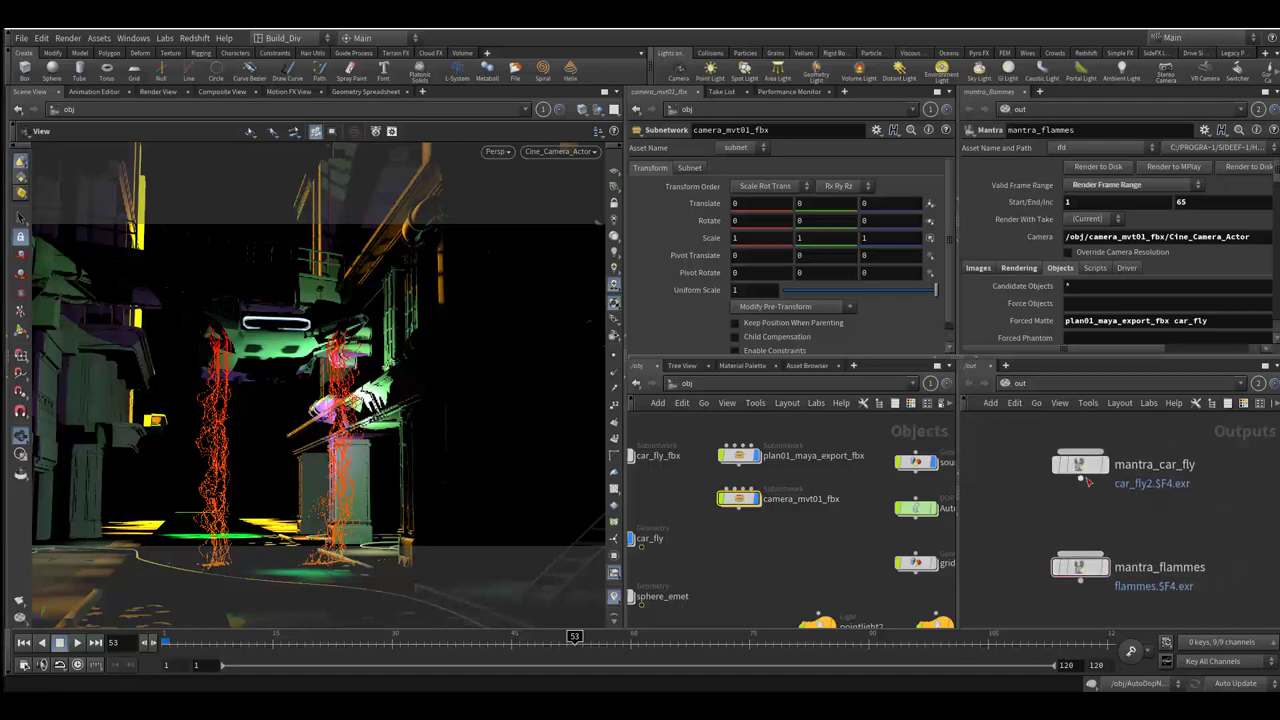
click(1082, 476)
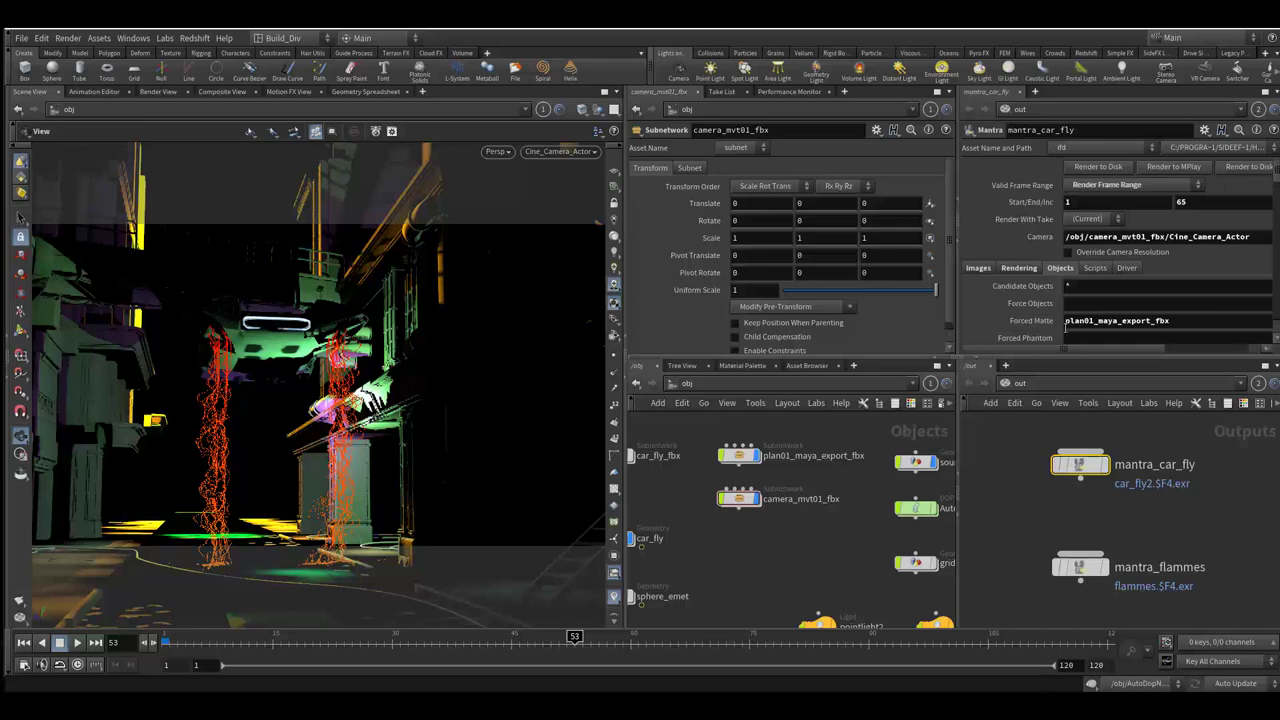
mouse_move(1080, 567)
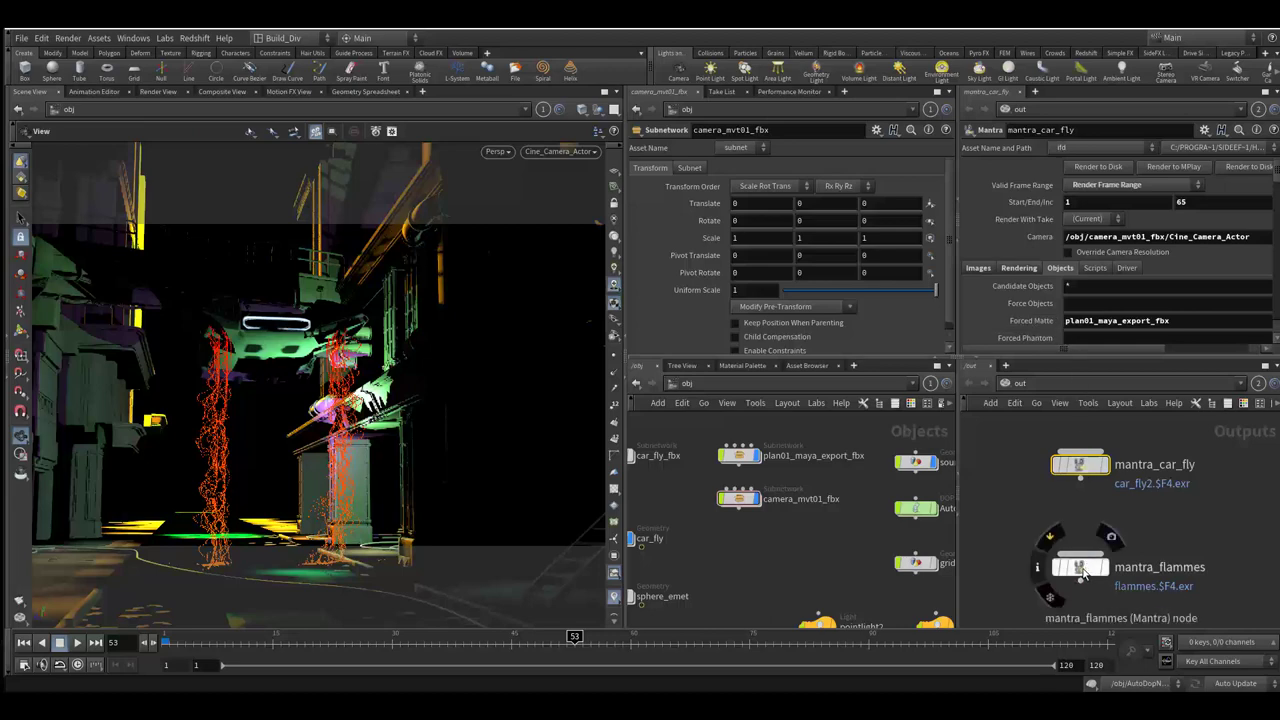
click(1081, 568)
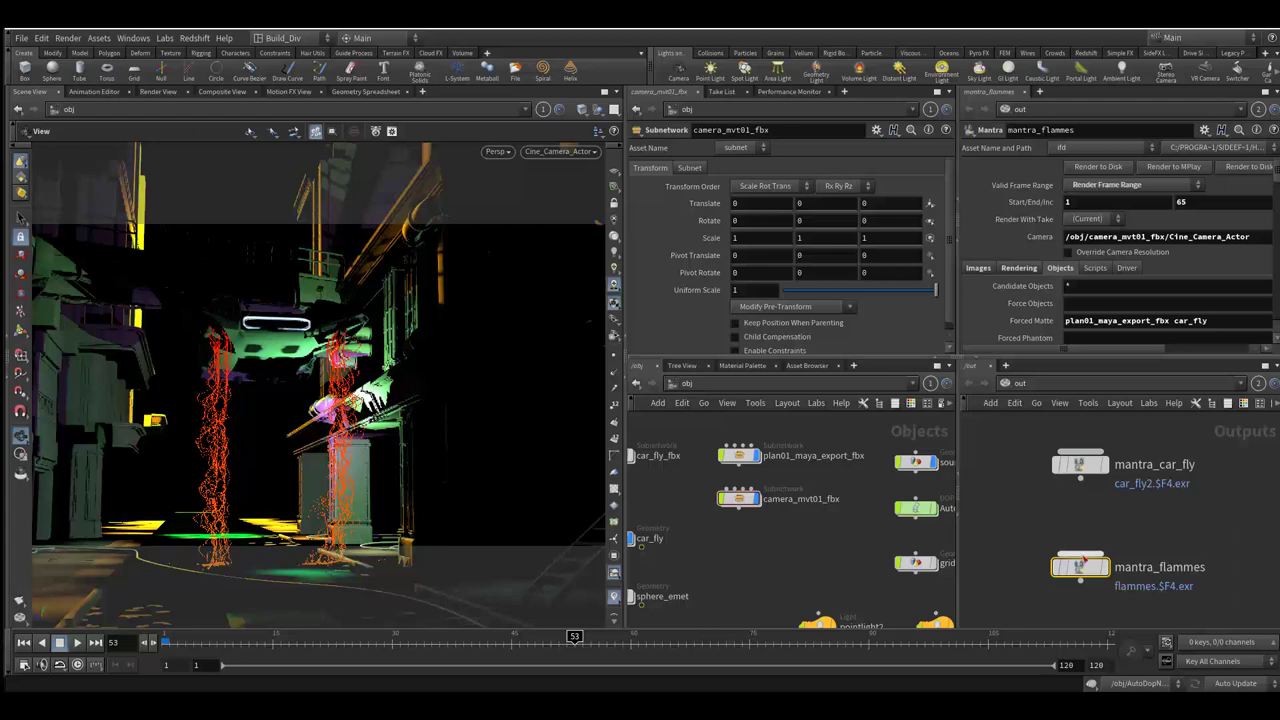
drag(1080, 572, 1094, 537)
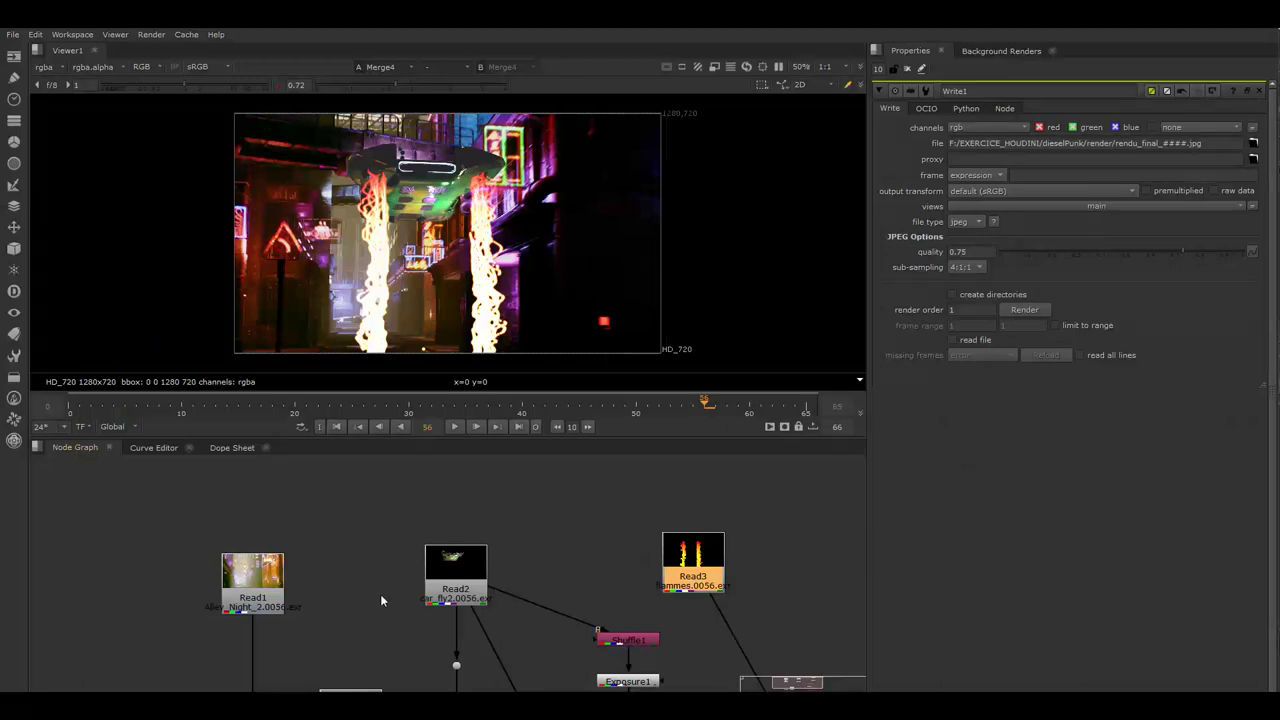
middle_drag(380, 594, 414, 539)
click(286, 516)
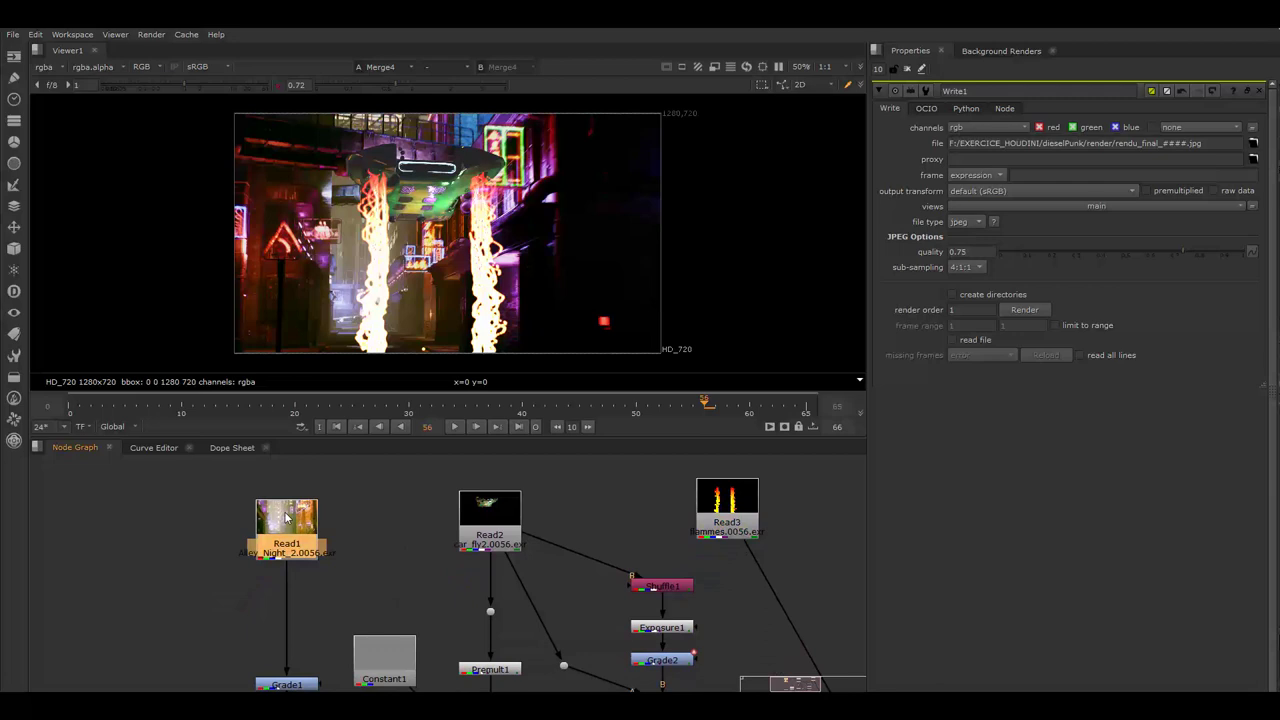
key(1)
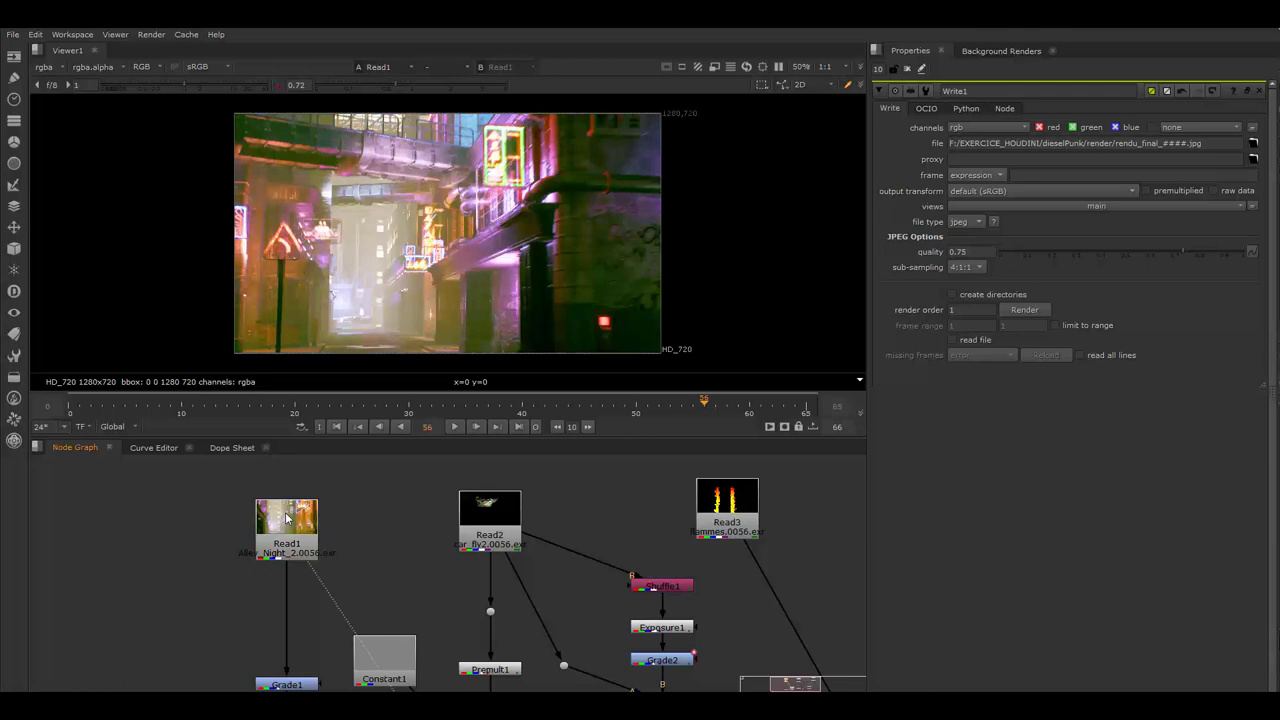
click(486, 513)
key(1)
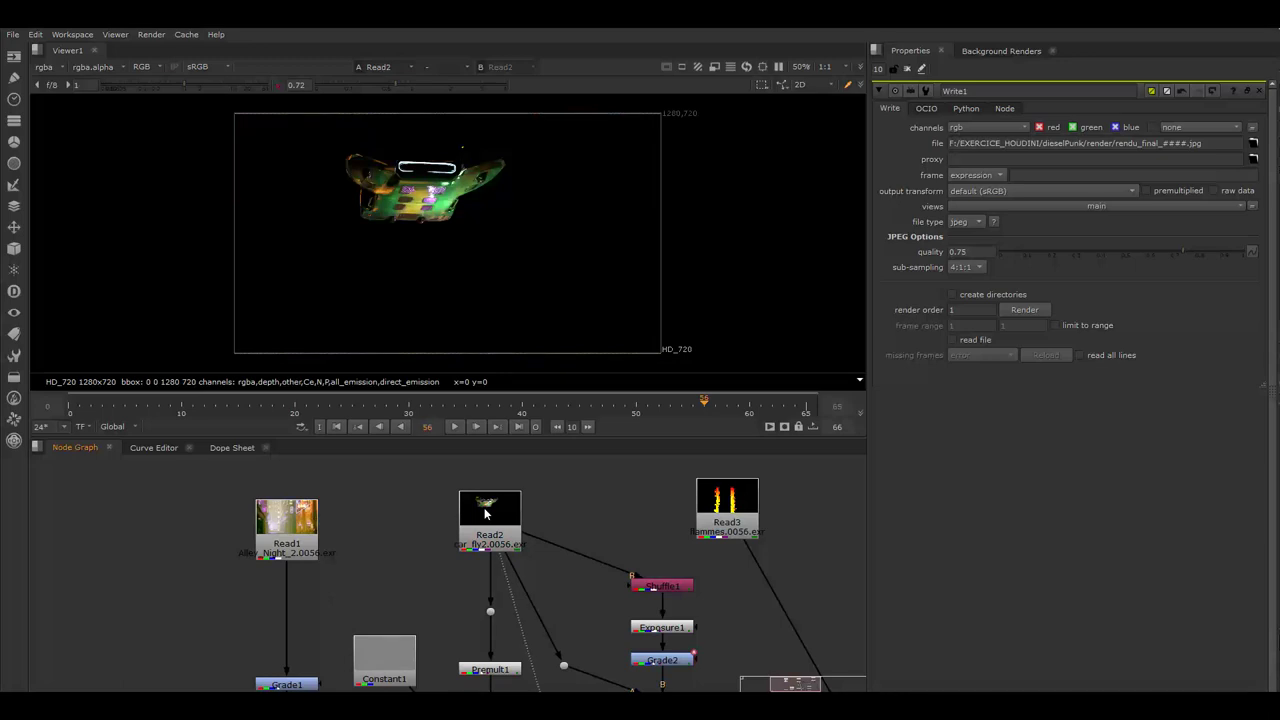
click(745, 508)
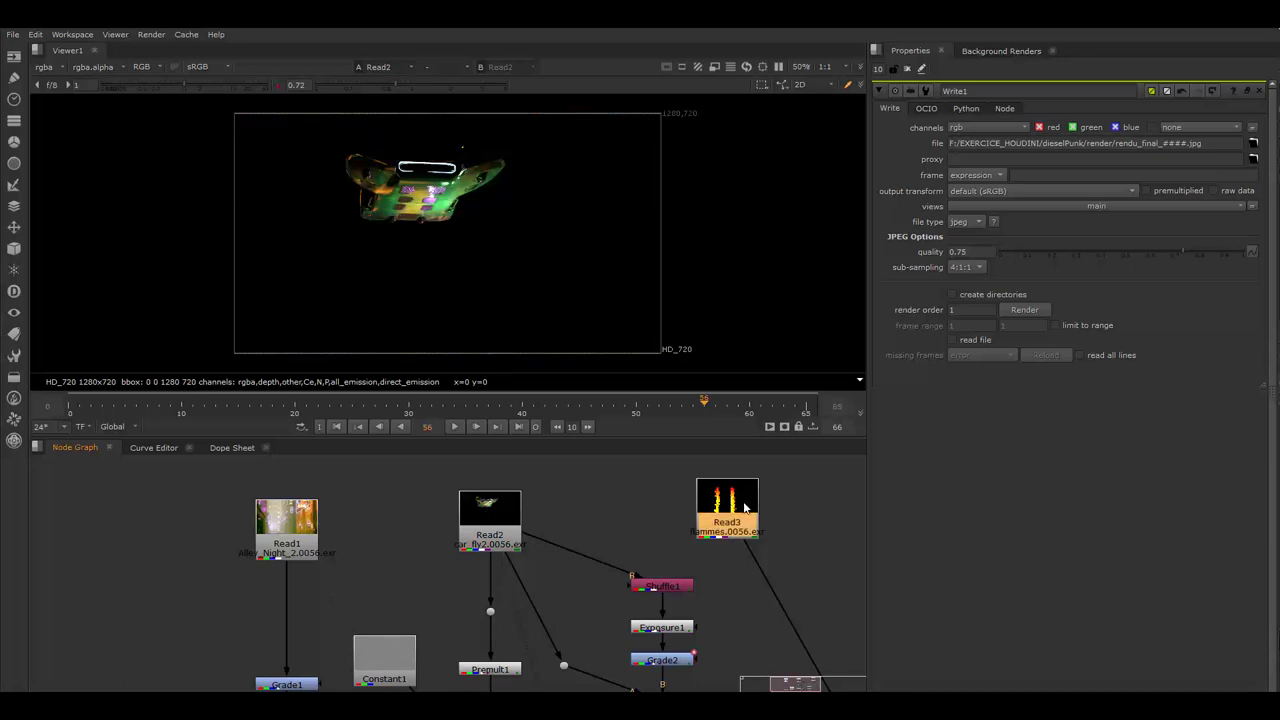
key(1)
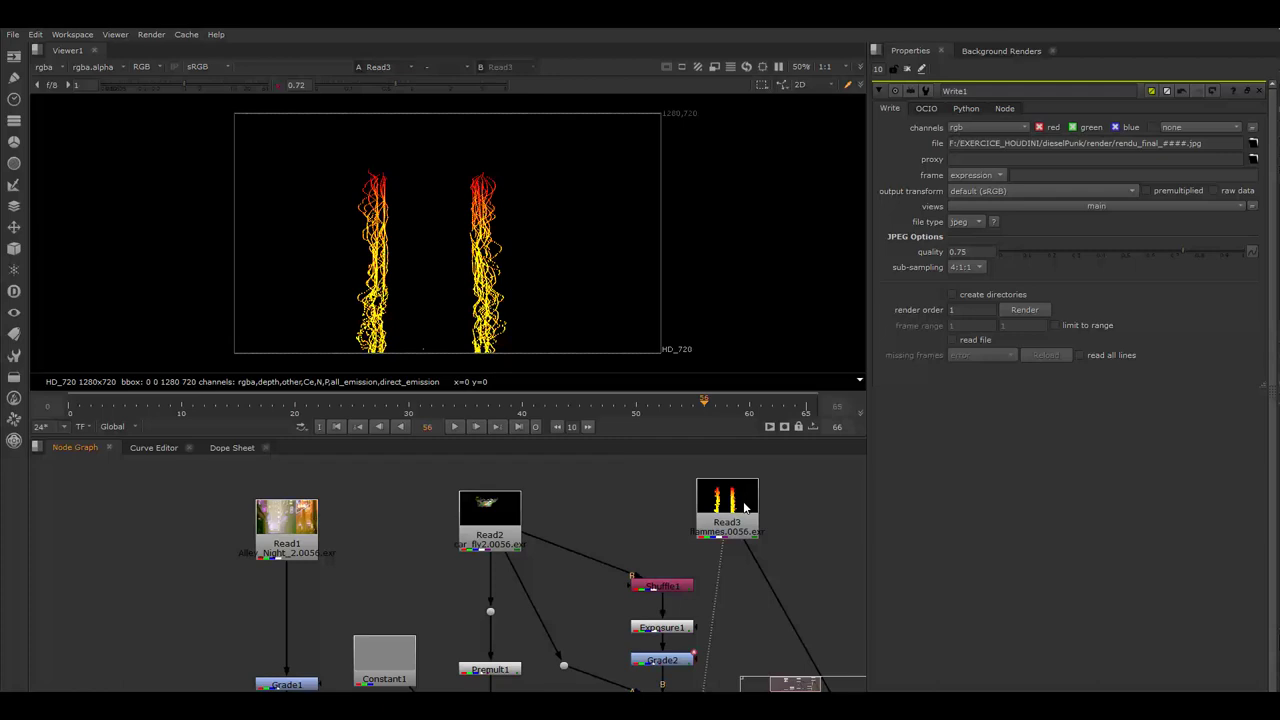
middle_drag(746, 636, 693, 413)
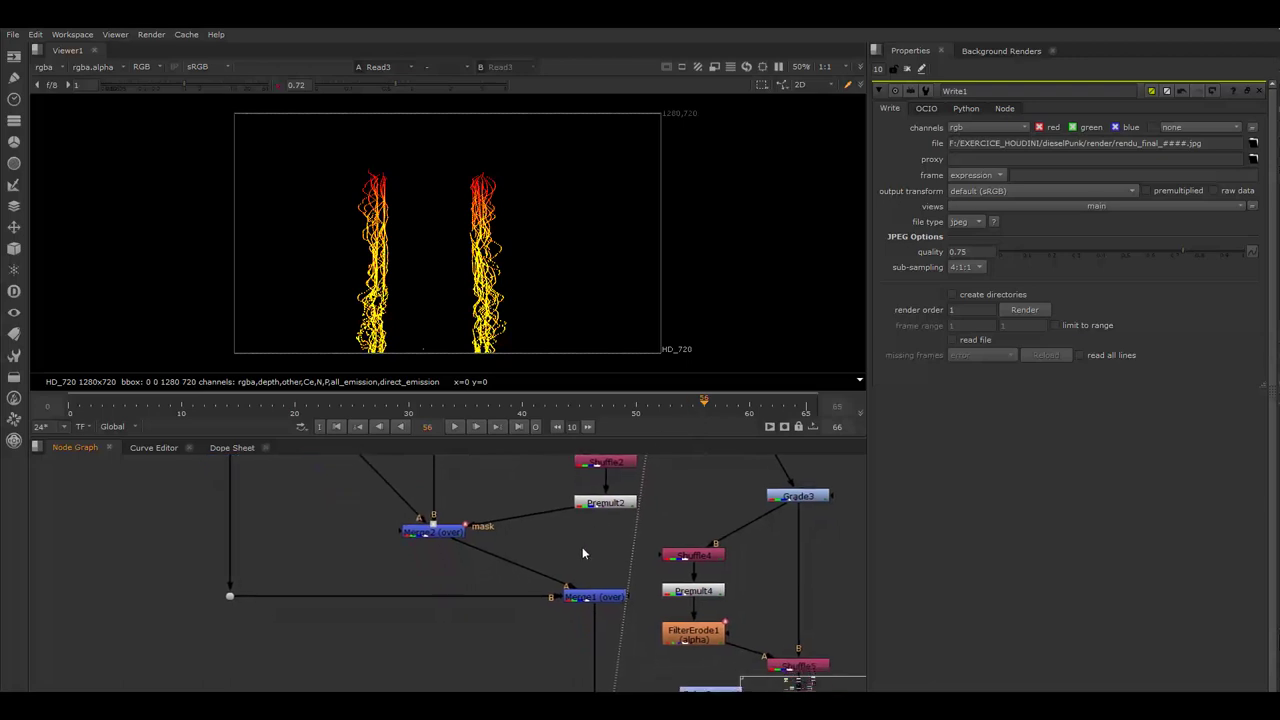
middle_drag(582, 547, 540, 511)
middle_drag(586, 571, 578, 484)
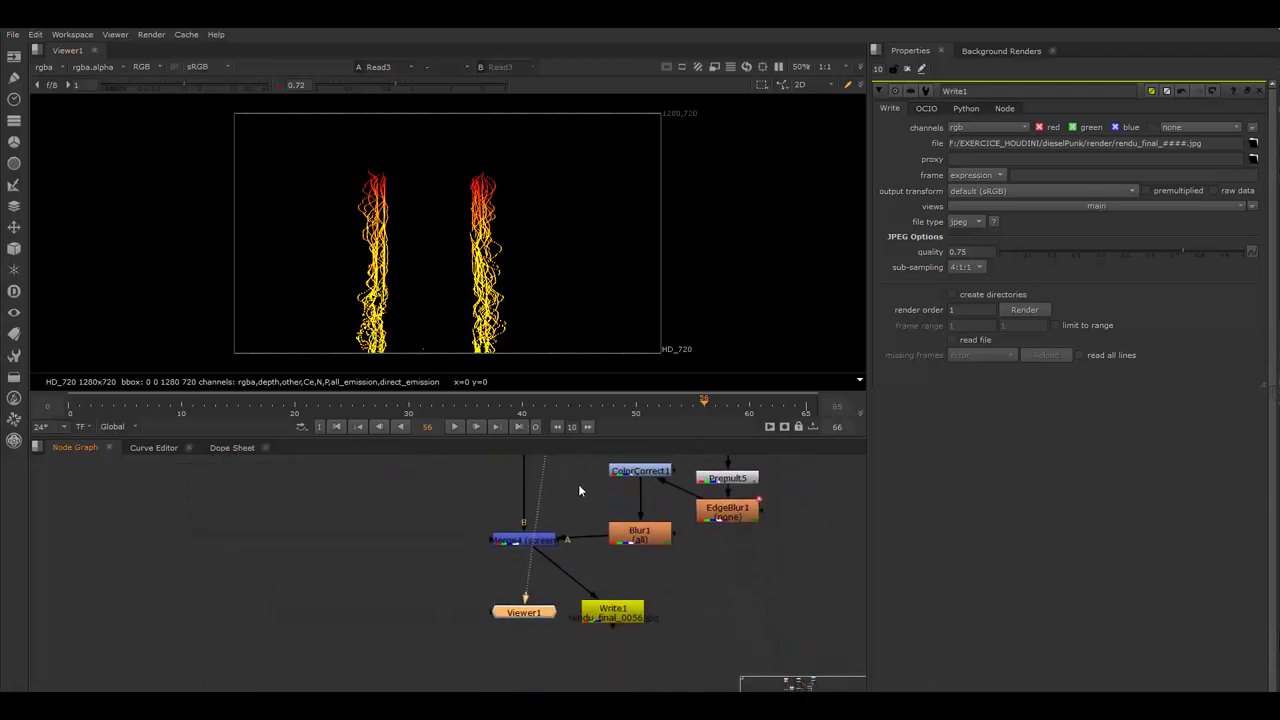
click(516, 541)
key(1)
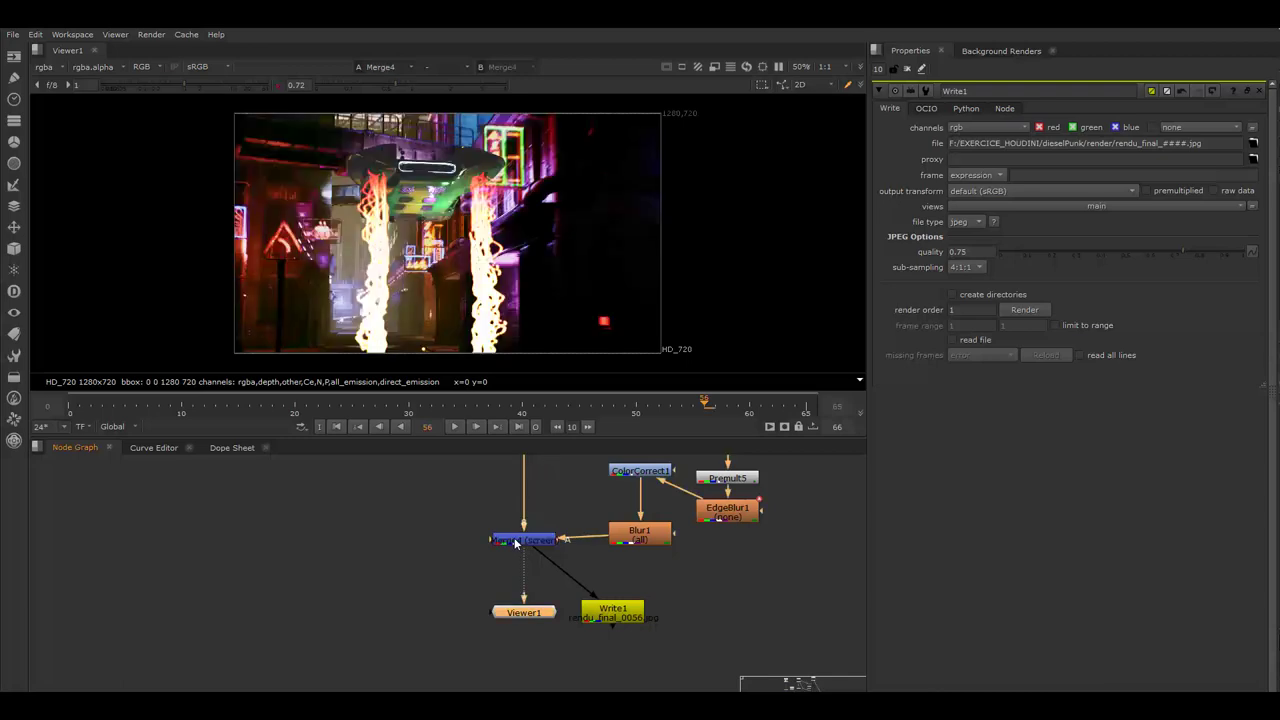
middle_drag(396, 567, 371, 680)
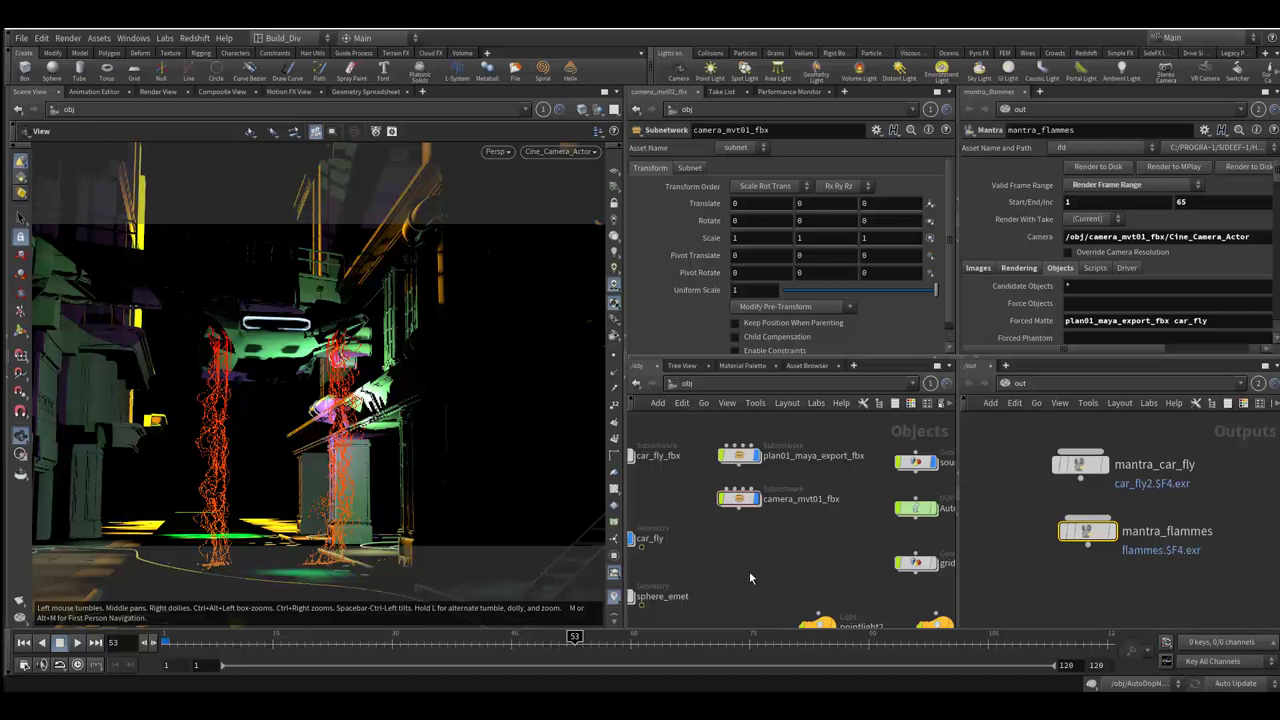
Narrow the 3D view and frame the object network to show the pointlight and goal_particles nodes.
mouse_move(749, 578)
middle_down()
mouse_move(846, 543)
mouse_move(891, 543)
mouse_move(827, 561)
middle_up()
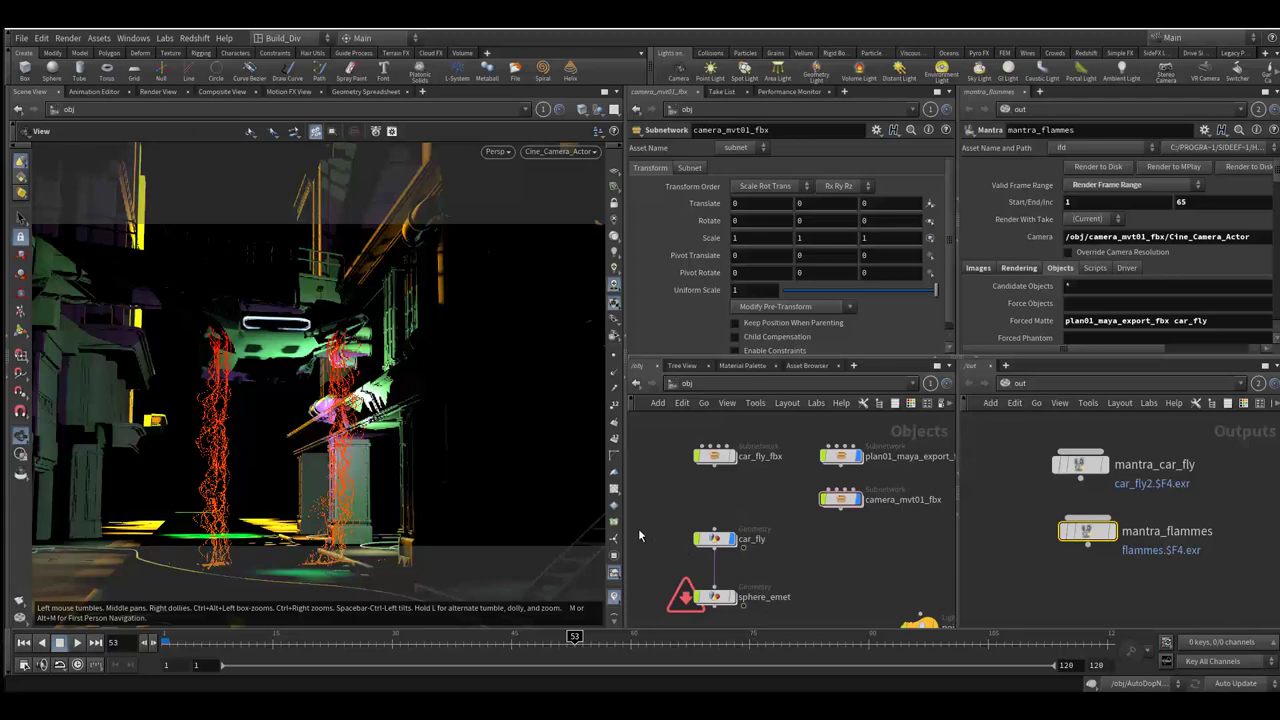
drag(623, 527, 610, 527)
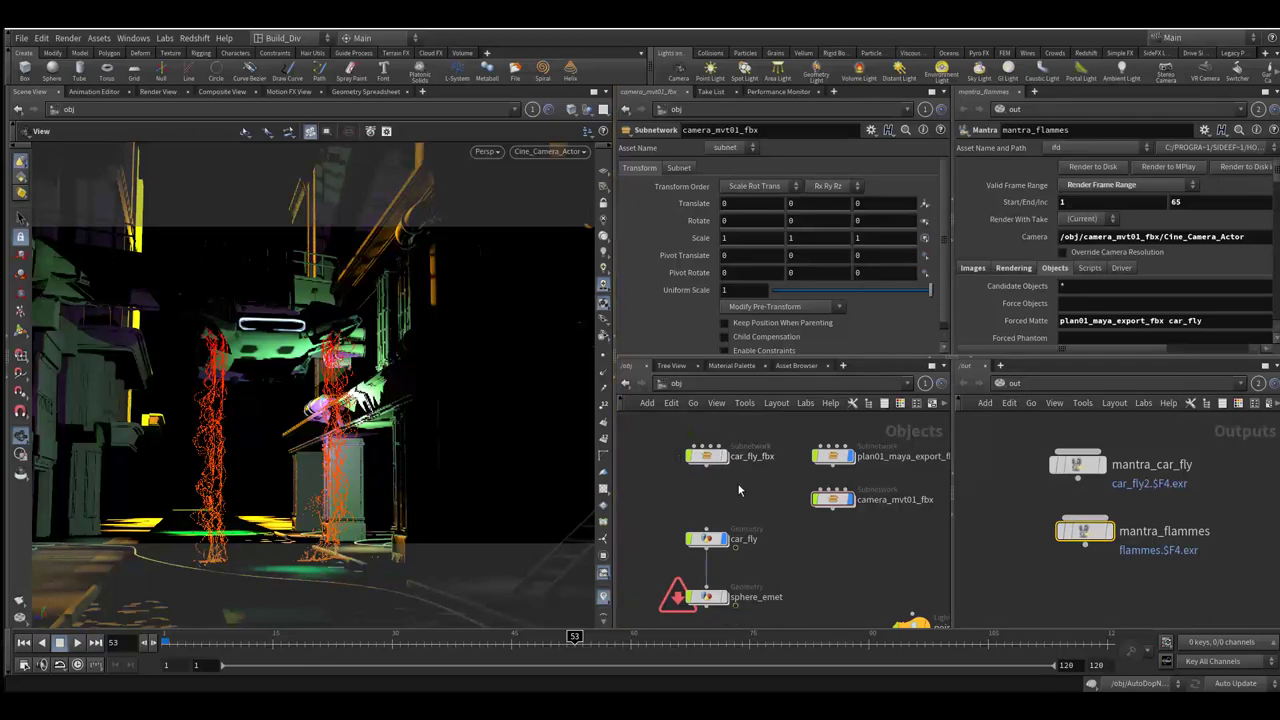
mouse_move(737, 485)
middle_down()
mouse_move(713, 471)
mouse_move(701, 485)
middle_up()
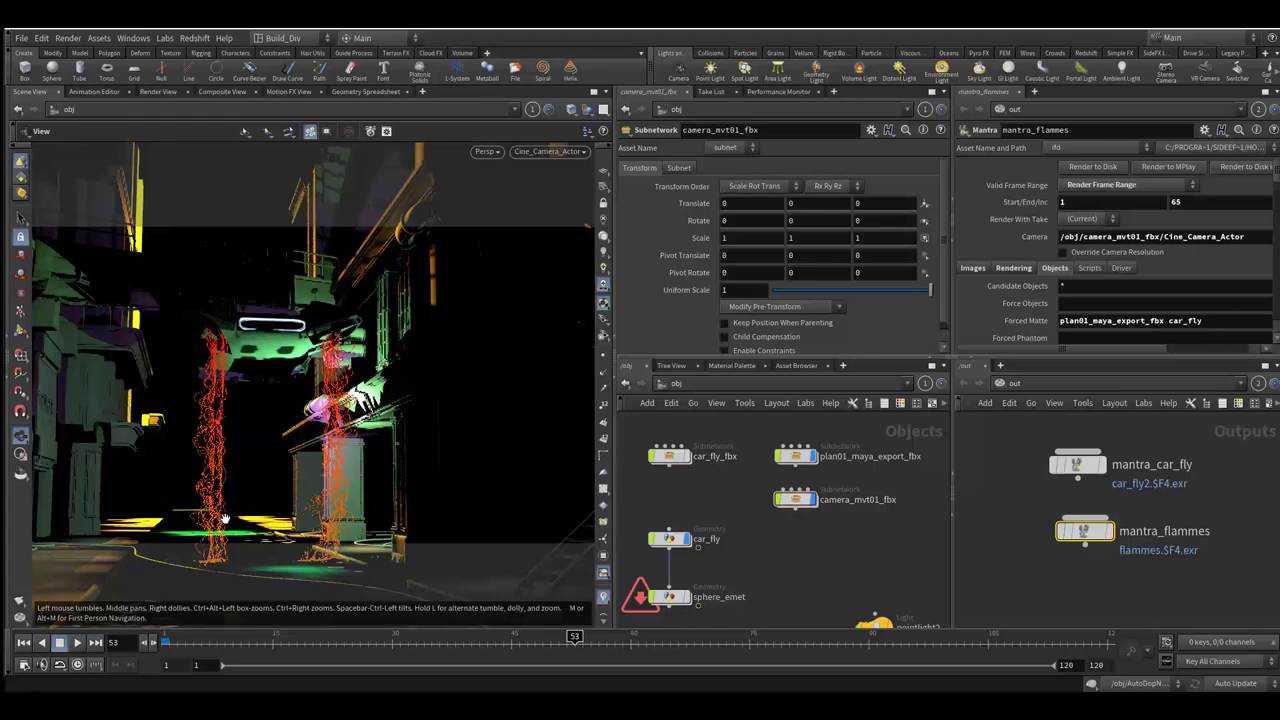
mouse_move(757, 575)
middle_down()
mouse_move(749, 514)
mouse_move(705, 498)
middle_up()
scroll(752, 518, down, 2)
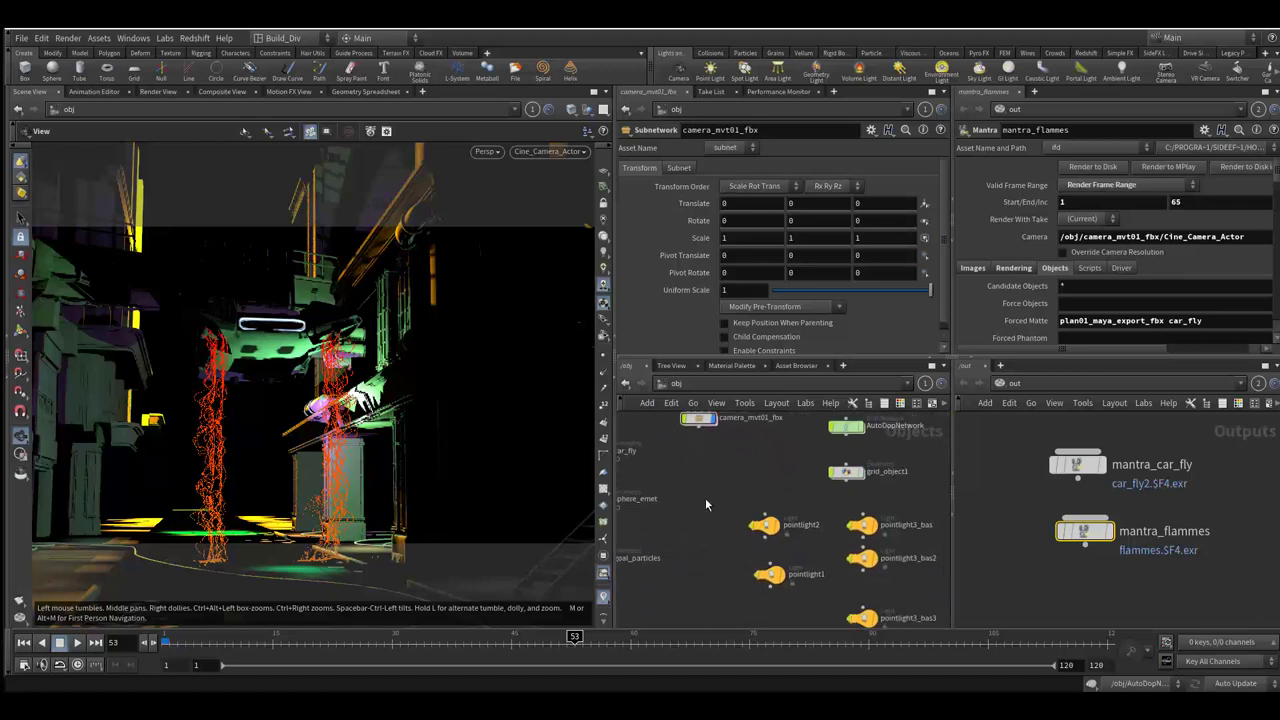
Move the five point lights to the right, with car_fly and the emitter nodes in view.
drag(705, 468, 900, 608)
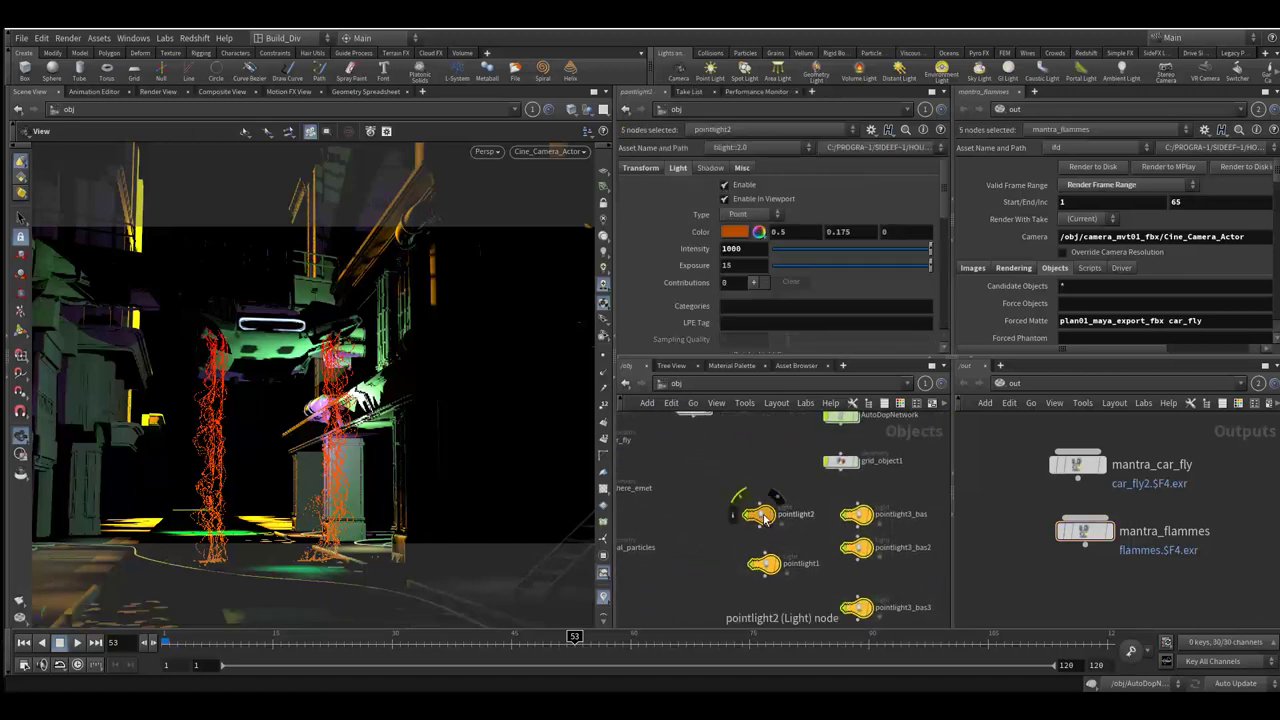
drag(767, 517, 793, 522)
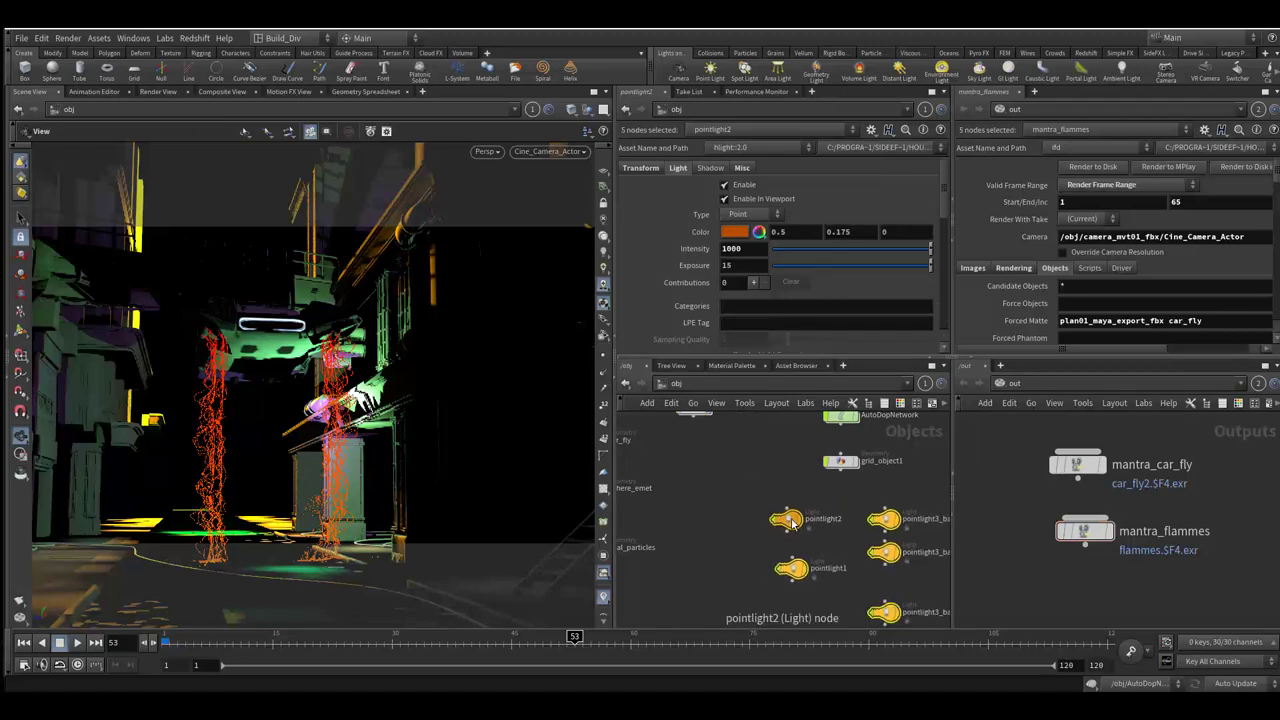
middle_drag(749, 529, 847, 545)
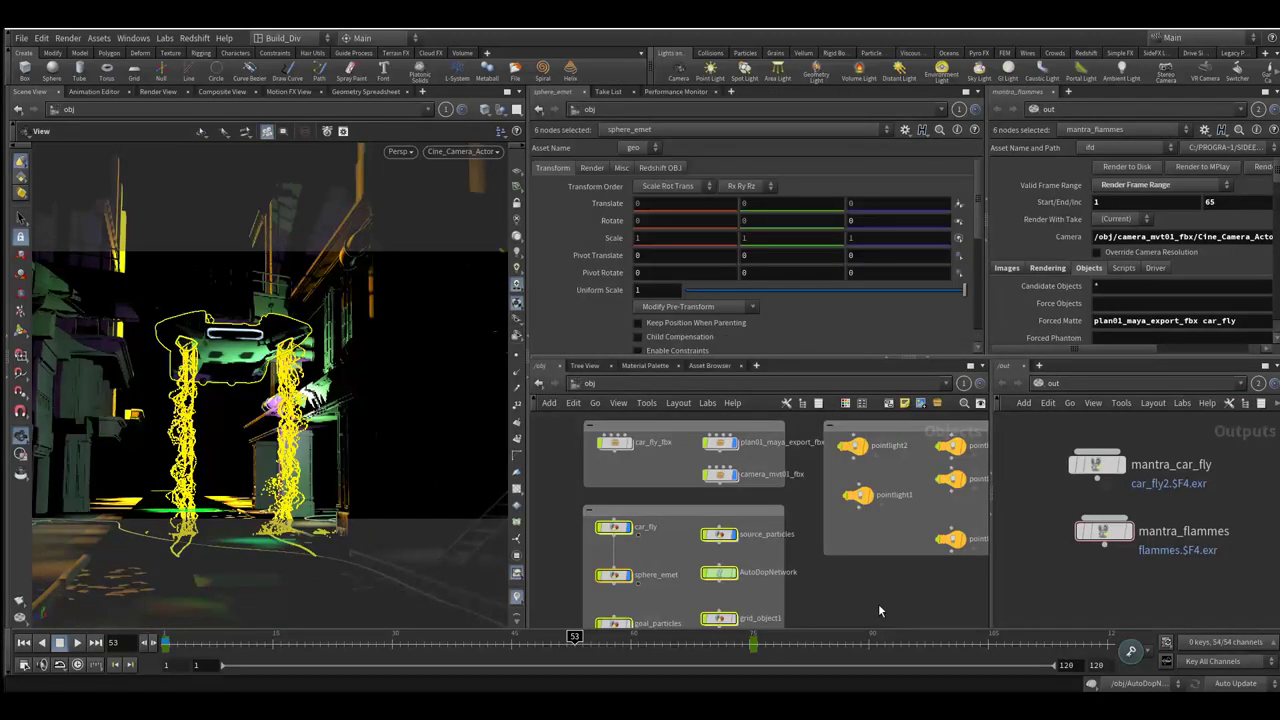
Nudge the FBX node box, extend the simulation network box downward, and inspect car_fly's transform.
mouse_move(878, 603)
middle_down()
mouse_move(827, 621)
mouse_move(911, 607)
middle_up()
drag(736, 454, 728, 444)
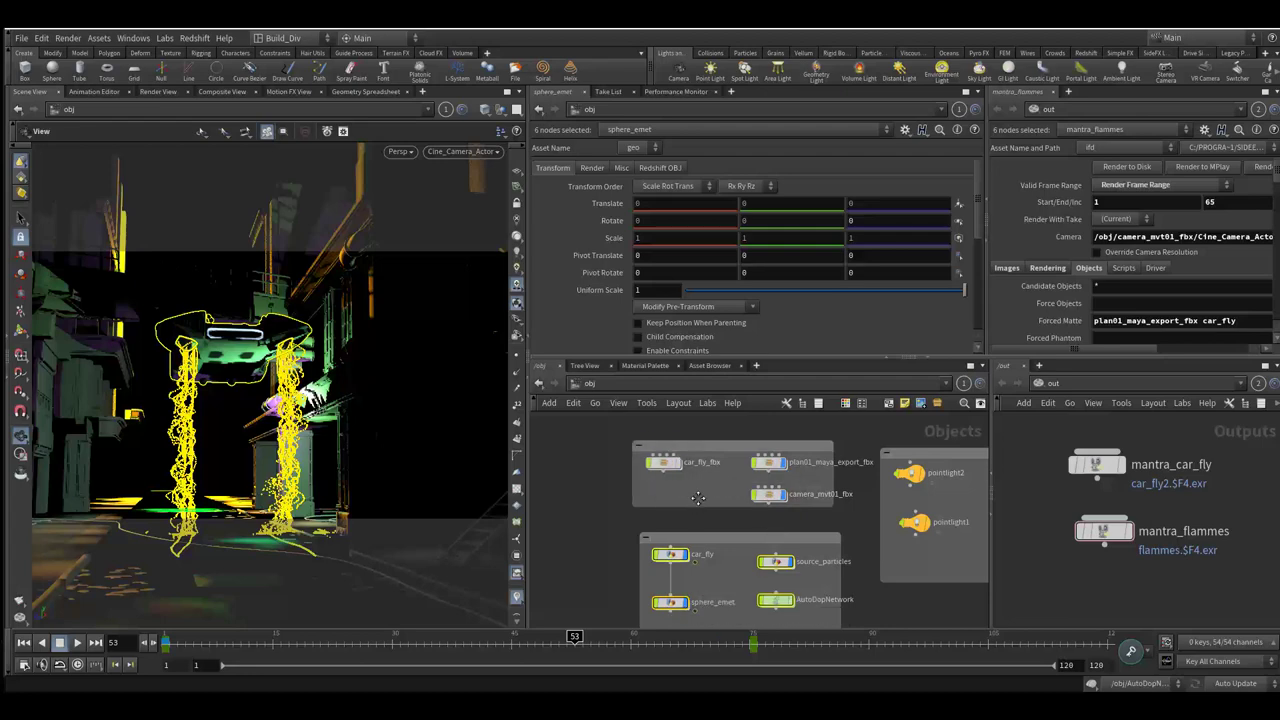
middle_drag(698, 497, 697, 464)
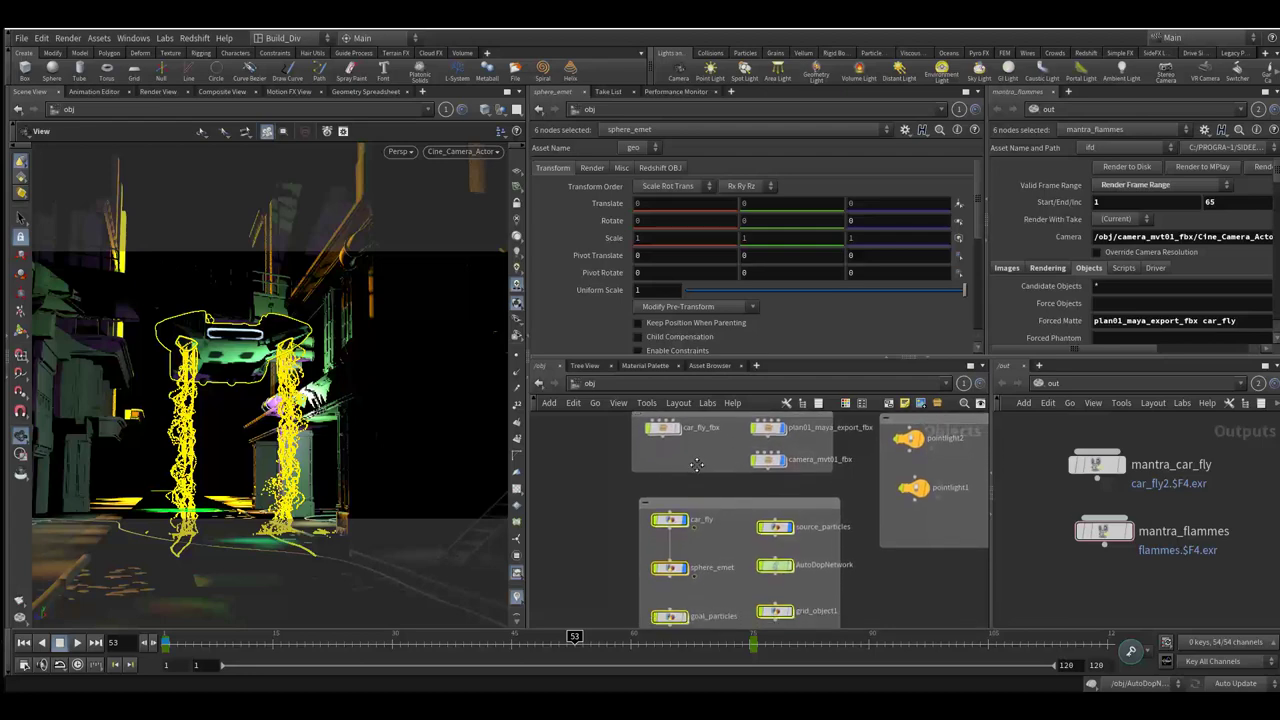
middle_drag(610, 539, 552, 481)
drag(659, 445, 656, 440)
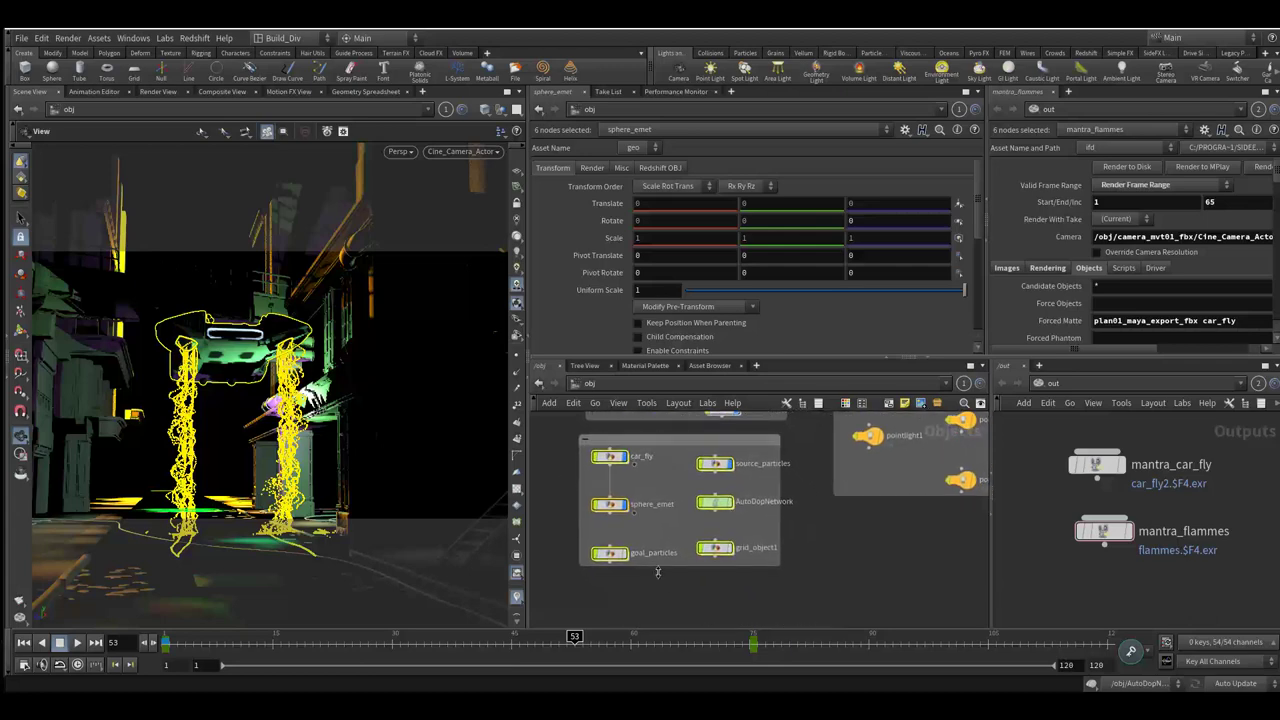
drag(673, 568, 674, 606)
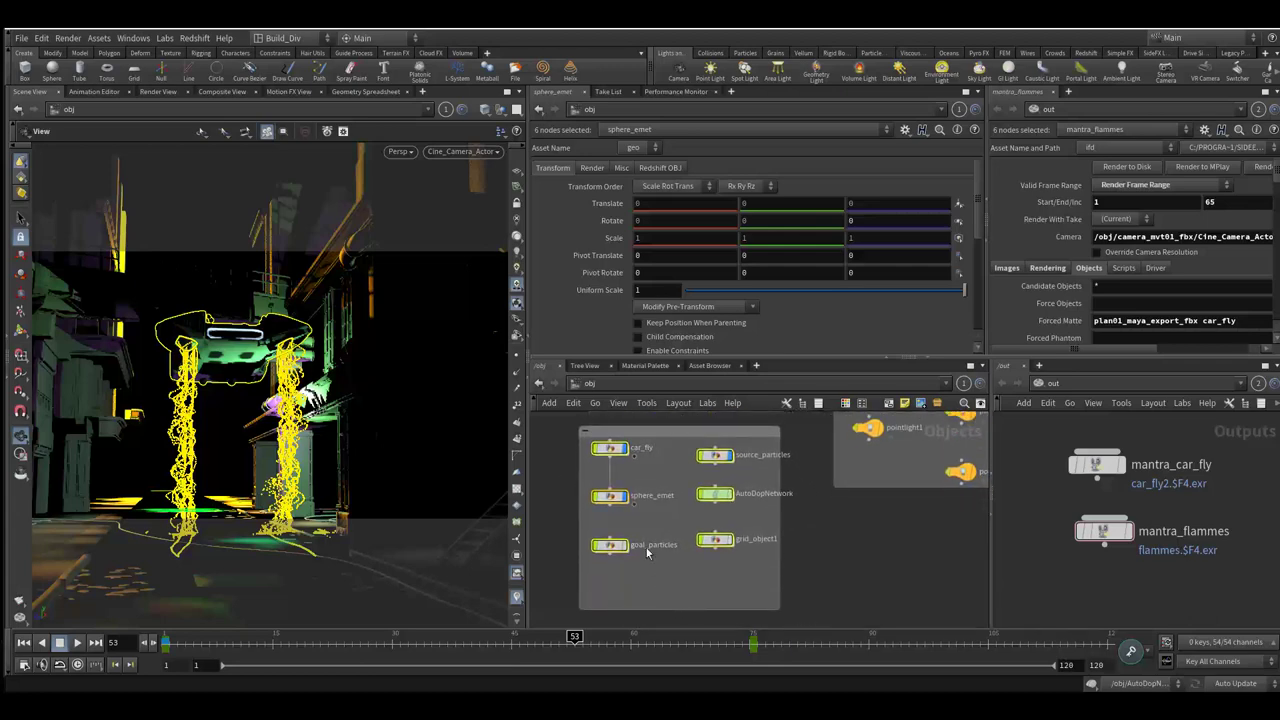
click(610, 450)
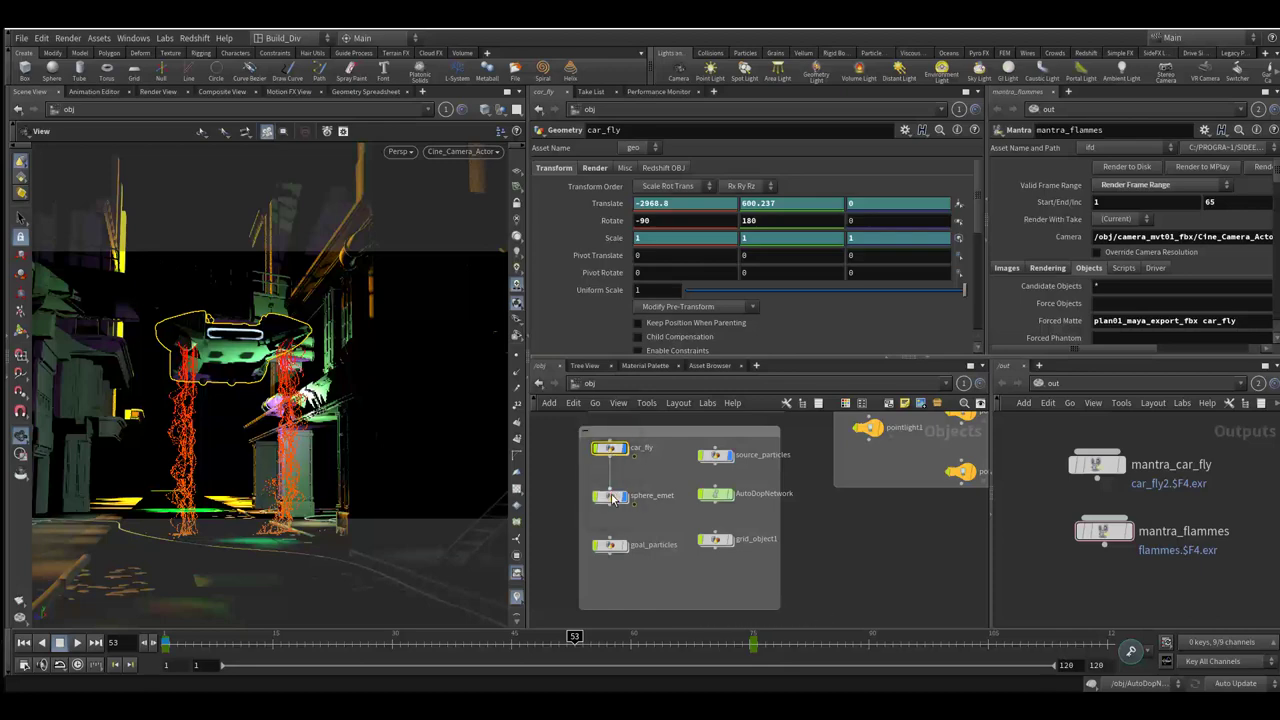
double_click(610, 500)
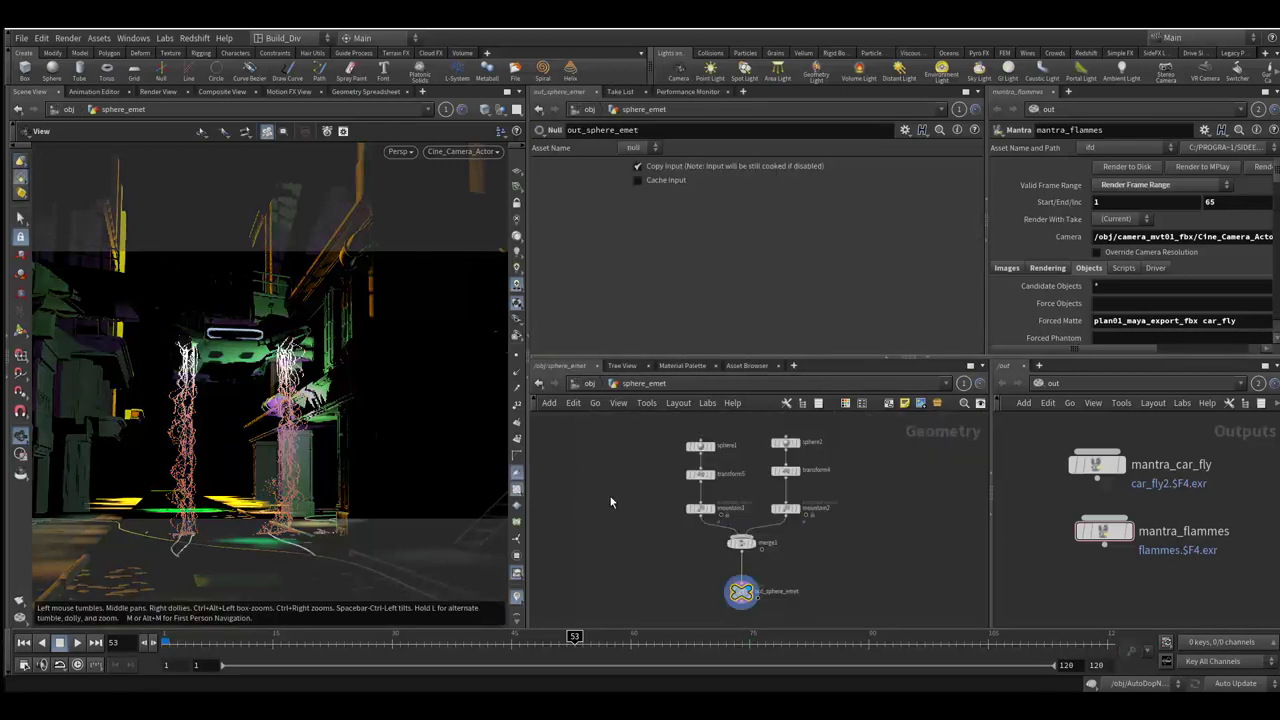
scroll(650, 499, up, 1)
scroll(640, 505, up, 1)
scroll(614, 517, up, 1)
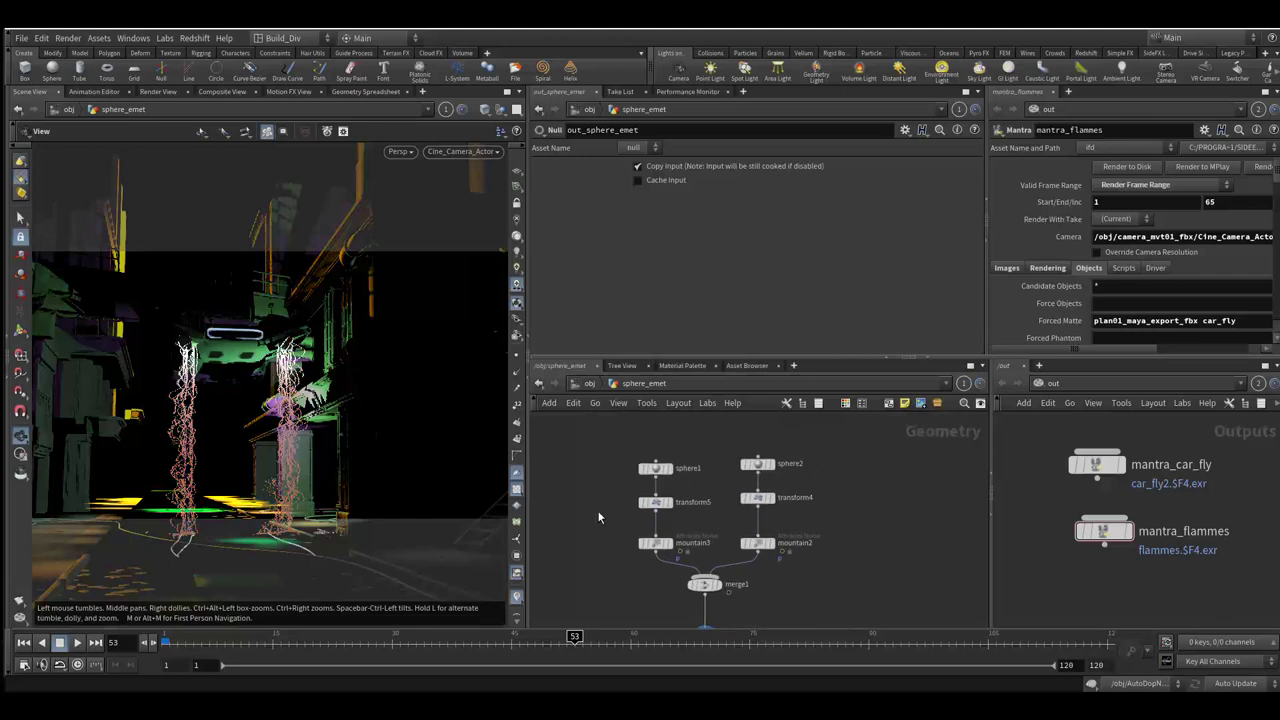
scroll(600, 517, up, 1)
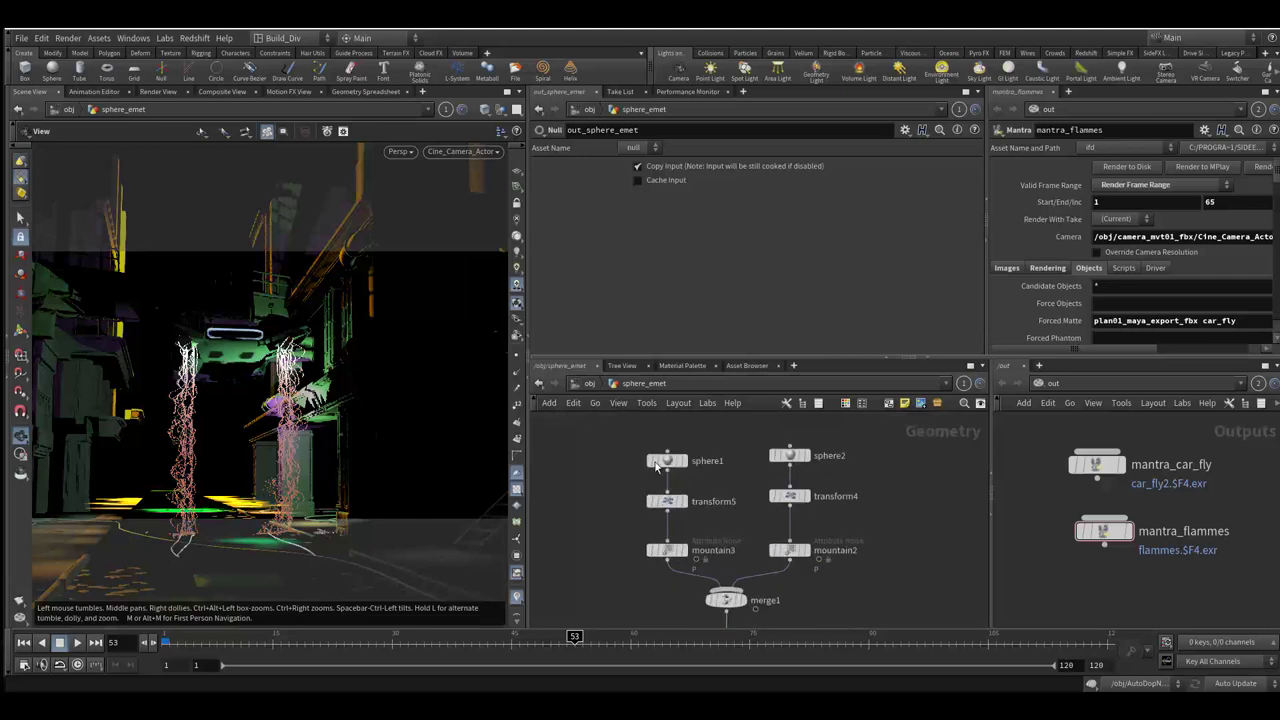
click(665, 463)
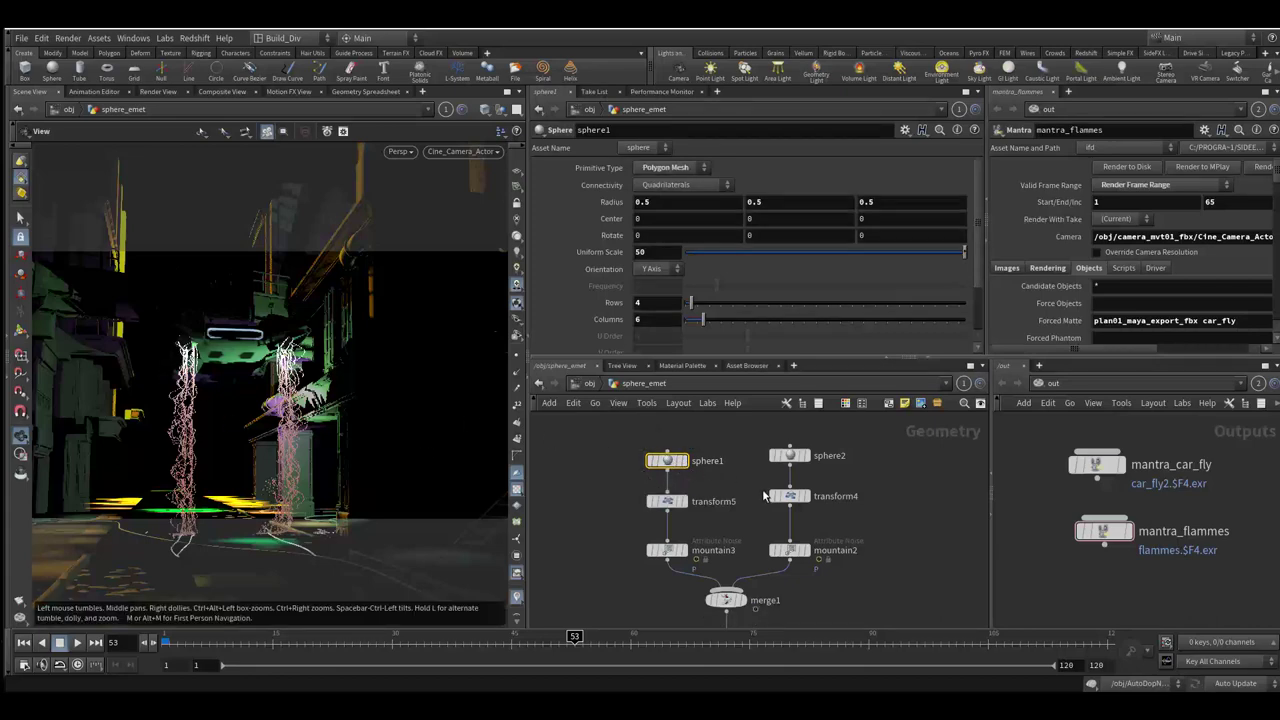
middle_drag(780, 467, 764, 427)
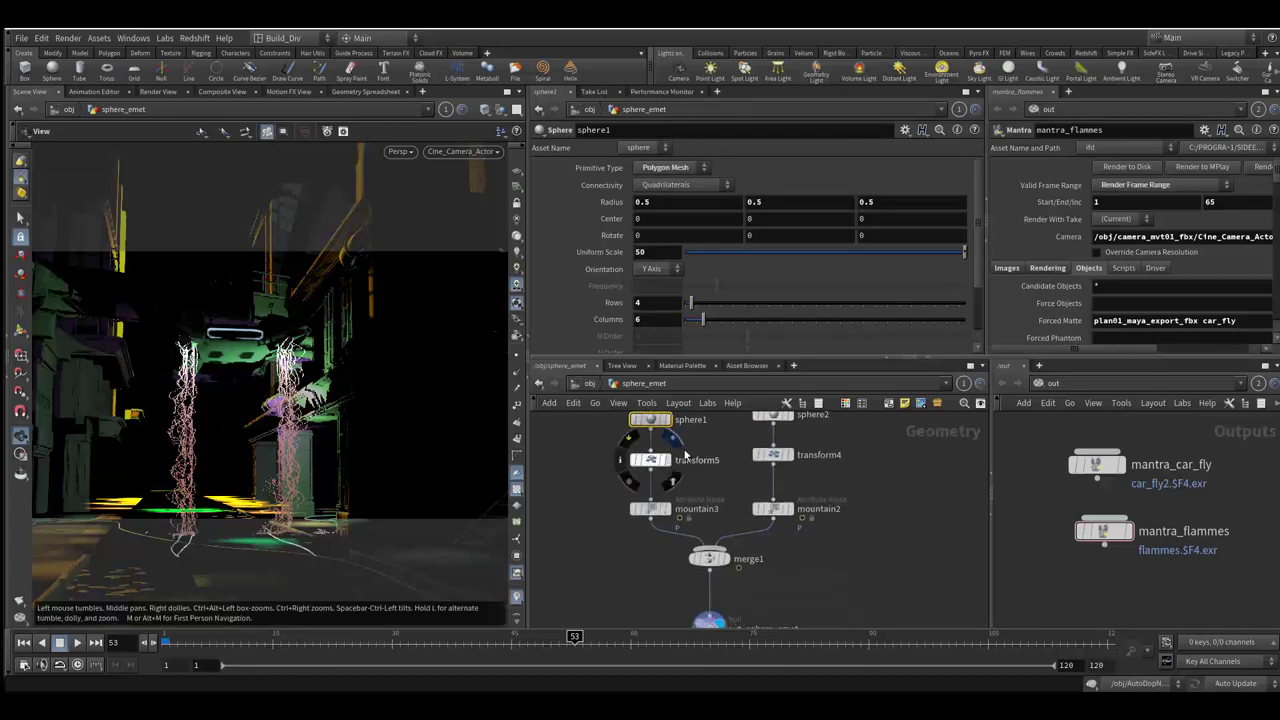
click(652, 511)
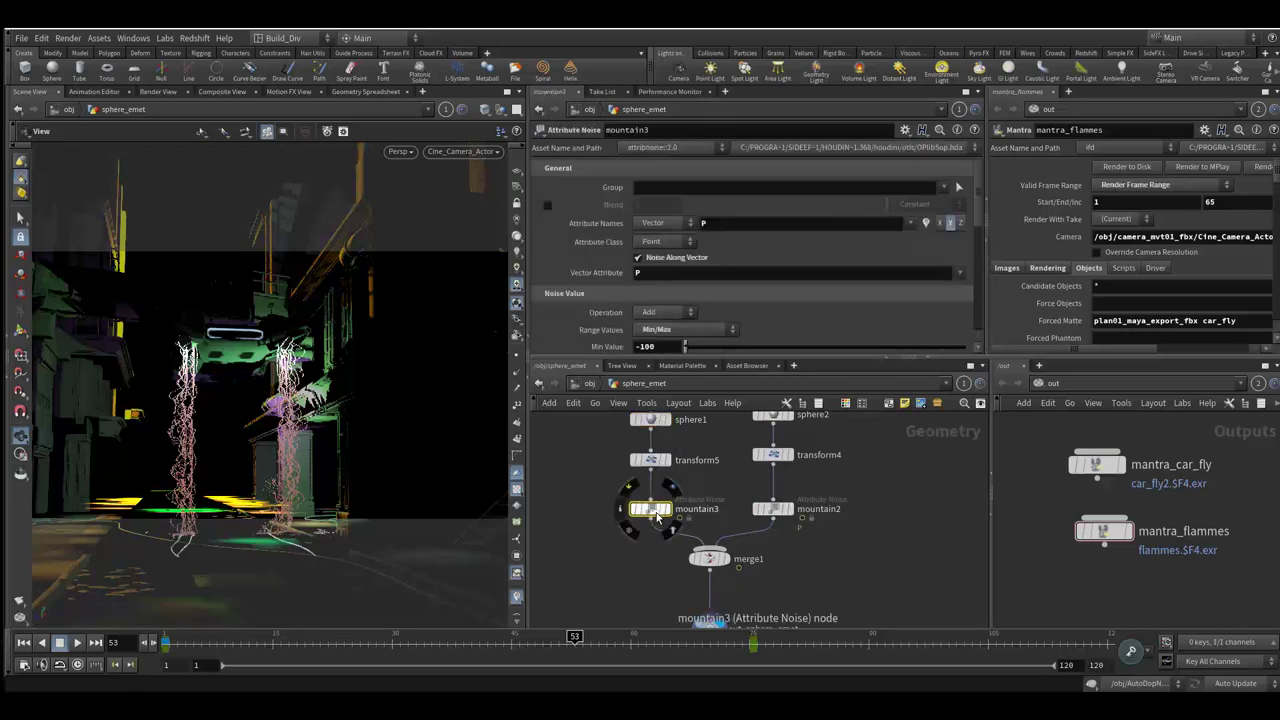
middle_drag(779, 580, 769, 528)
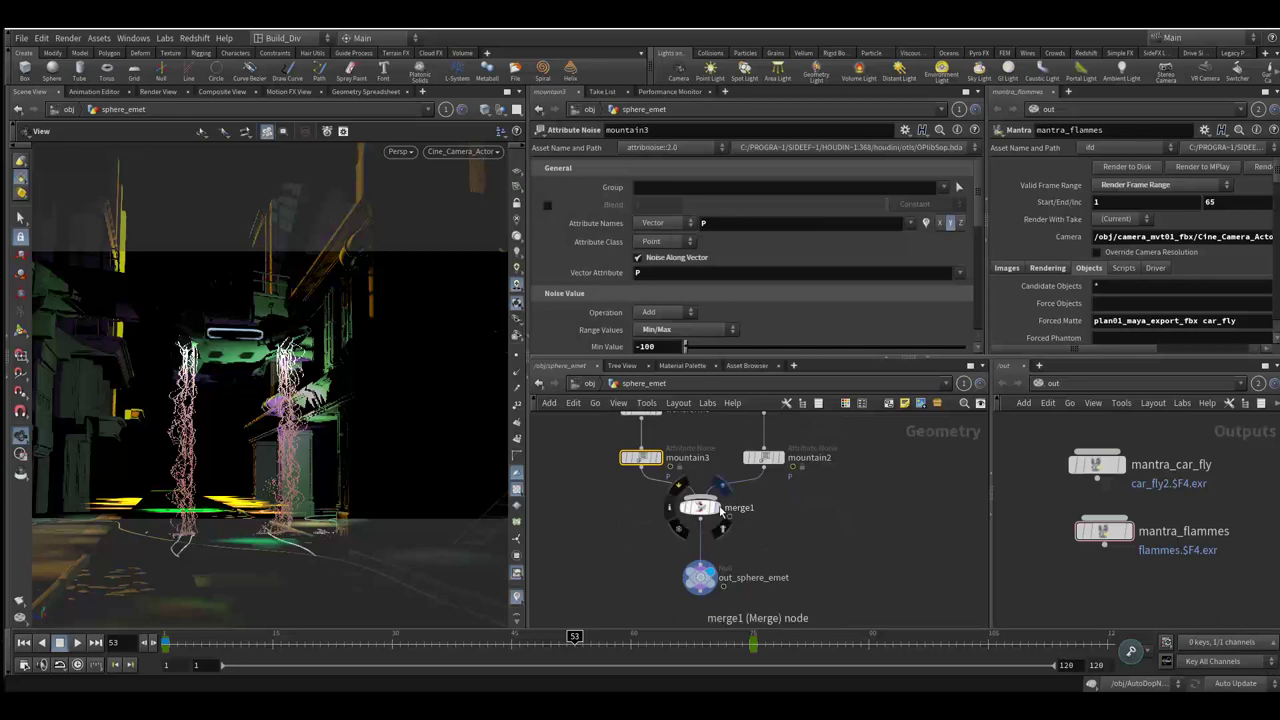
click(700, 578)
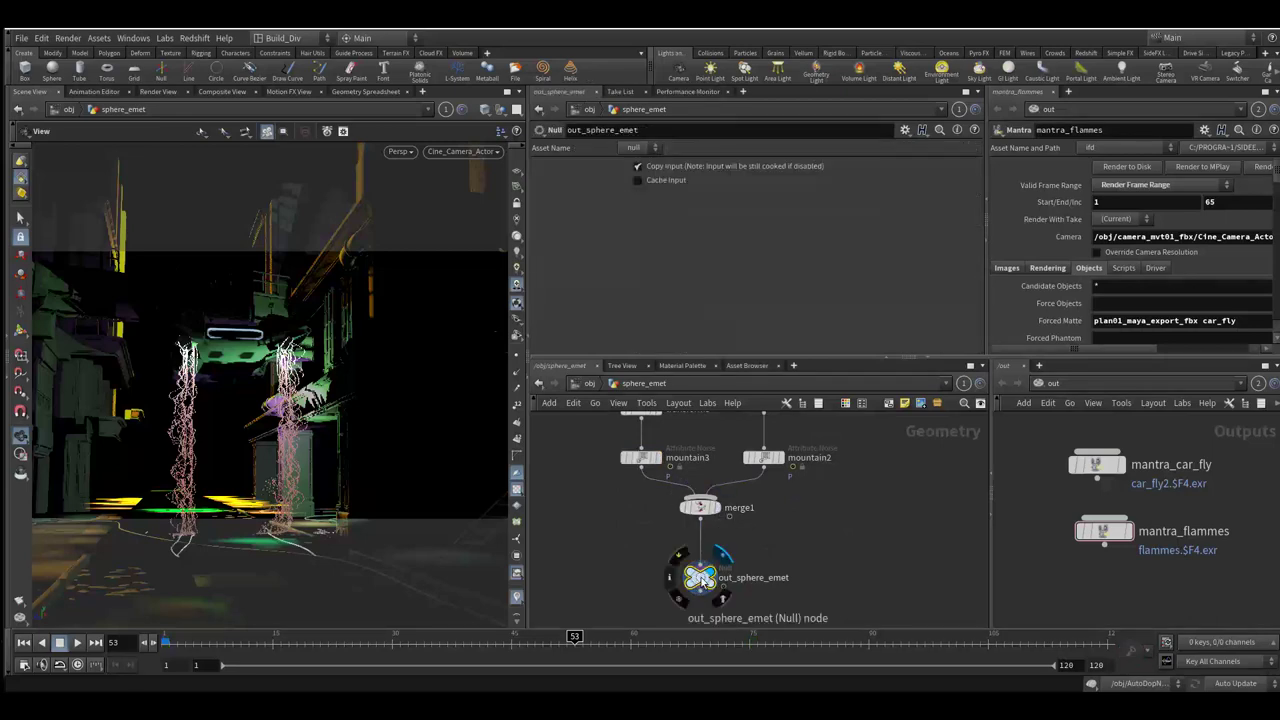
At object level, orbit and dolly freely around the flying car's flames, then peek inside sphere_emet.
click(589, 385)
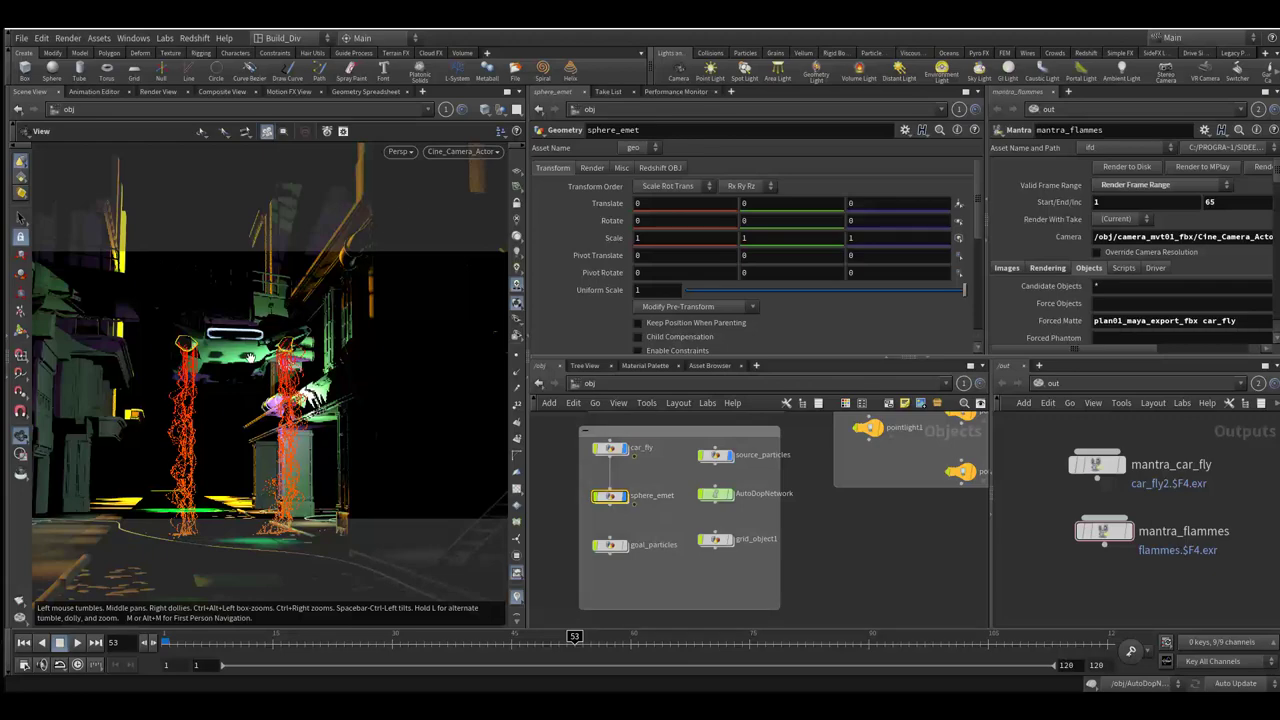
drag(262, 350, 48, 622)
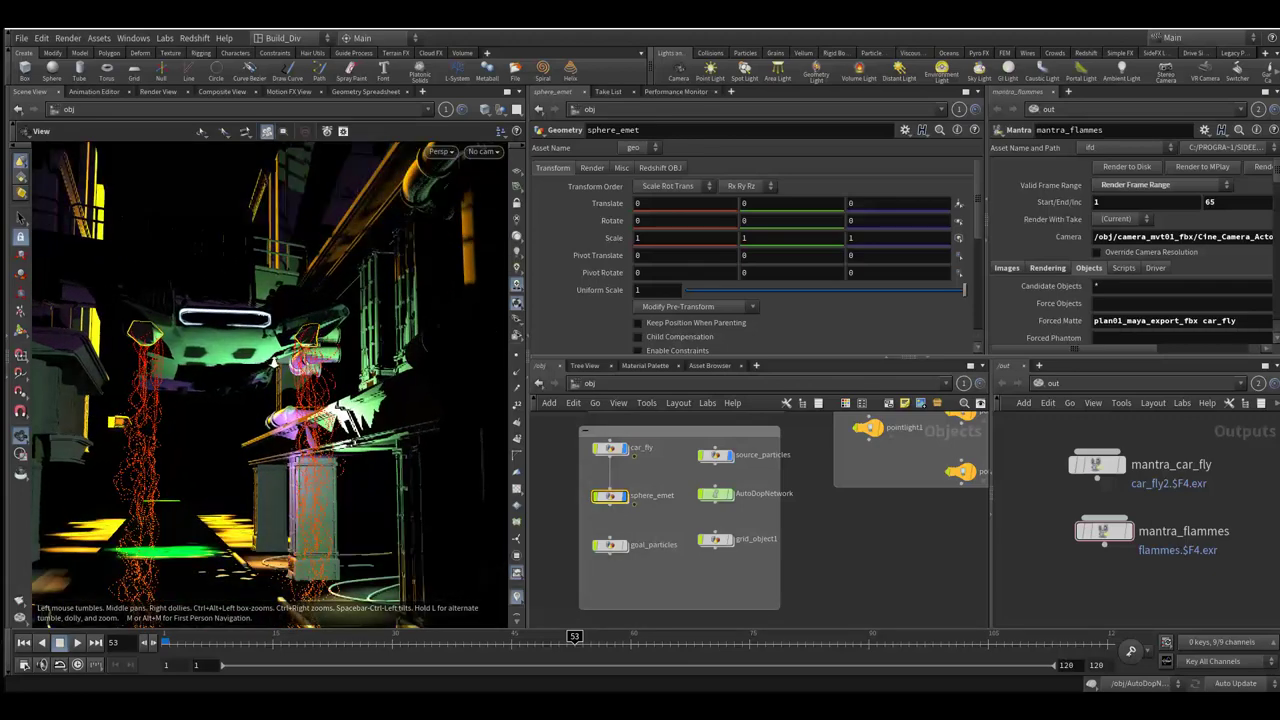
scroll(270, 360, up, 5)
drag(95, 325, 145, 322)
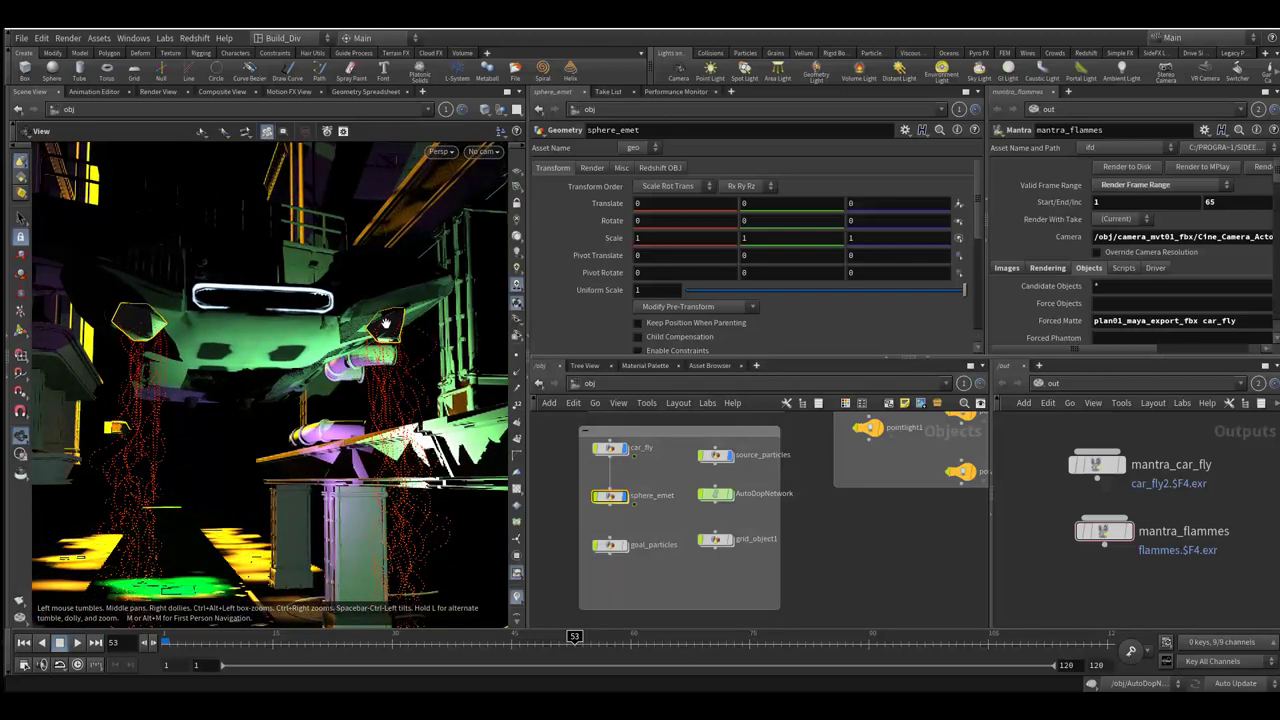
scroll(240, 386, down, 3)
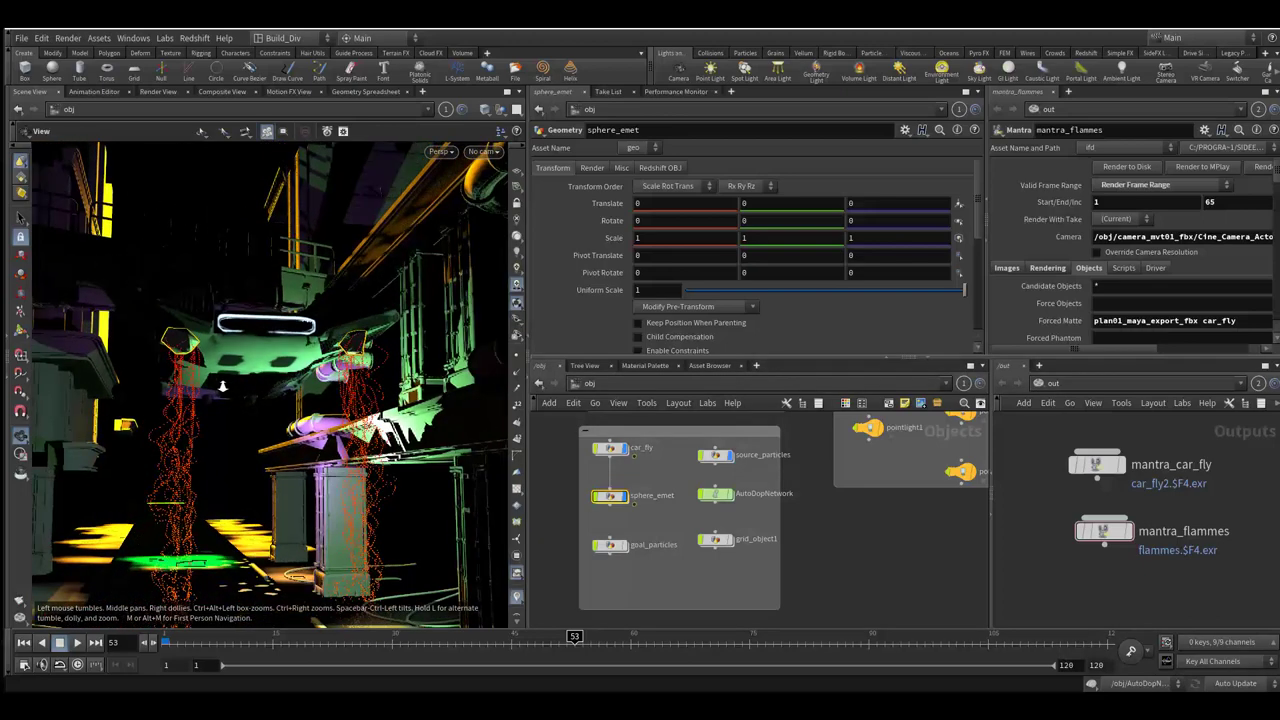
drag(222, 386, 178, 370)
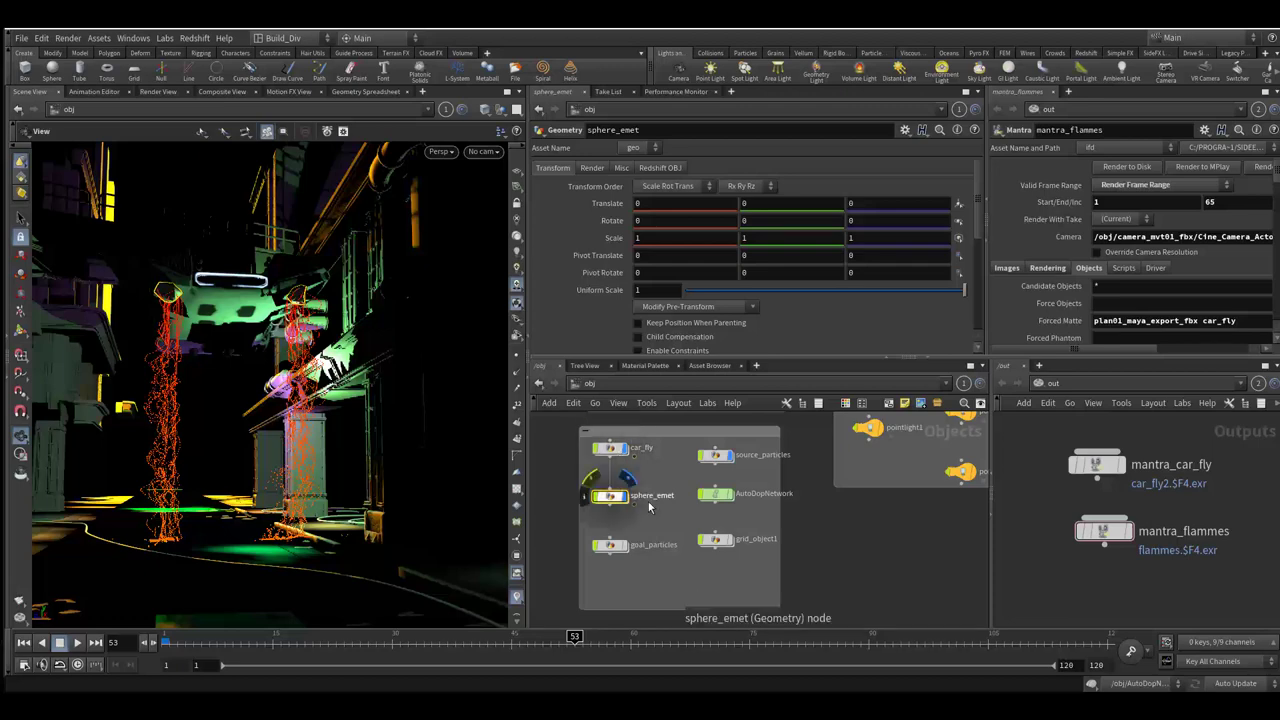
double_click(610, 497)
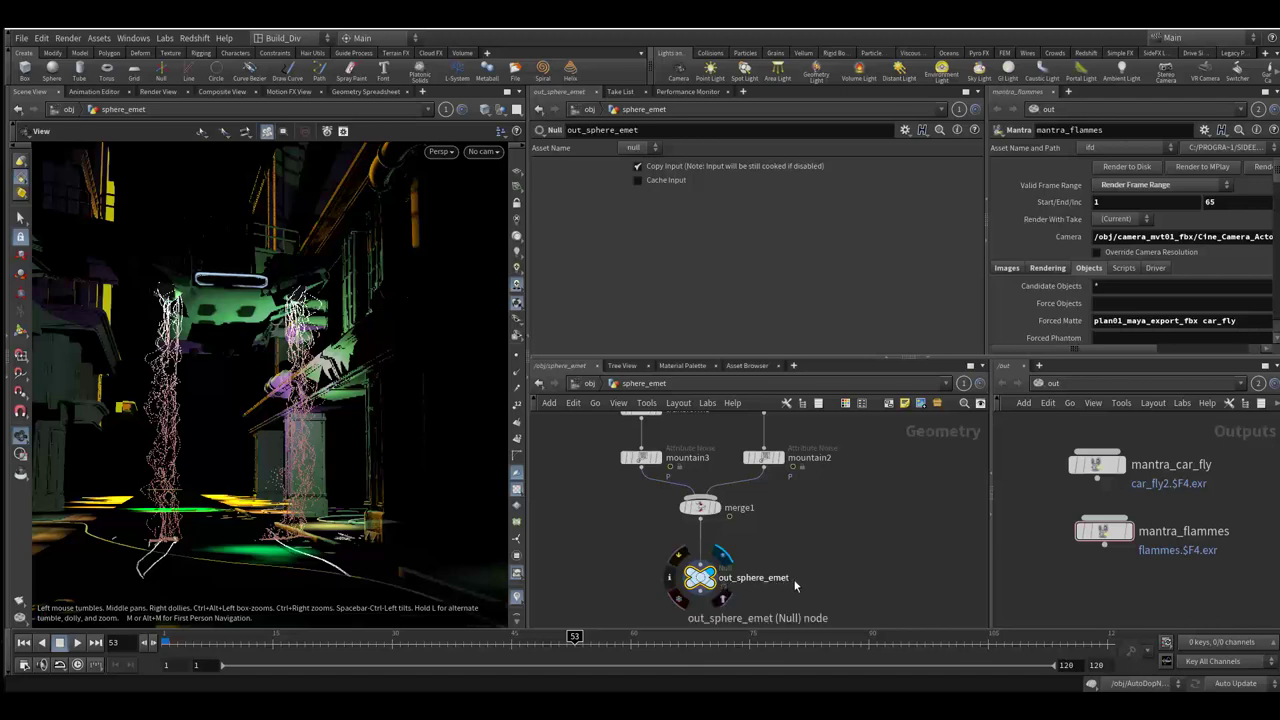
click(589, 383)
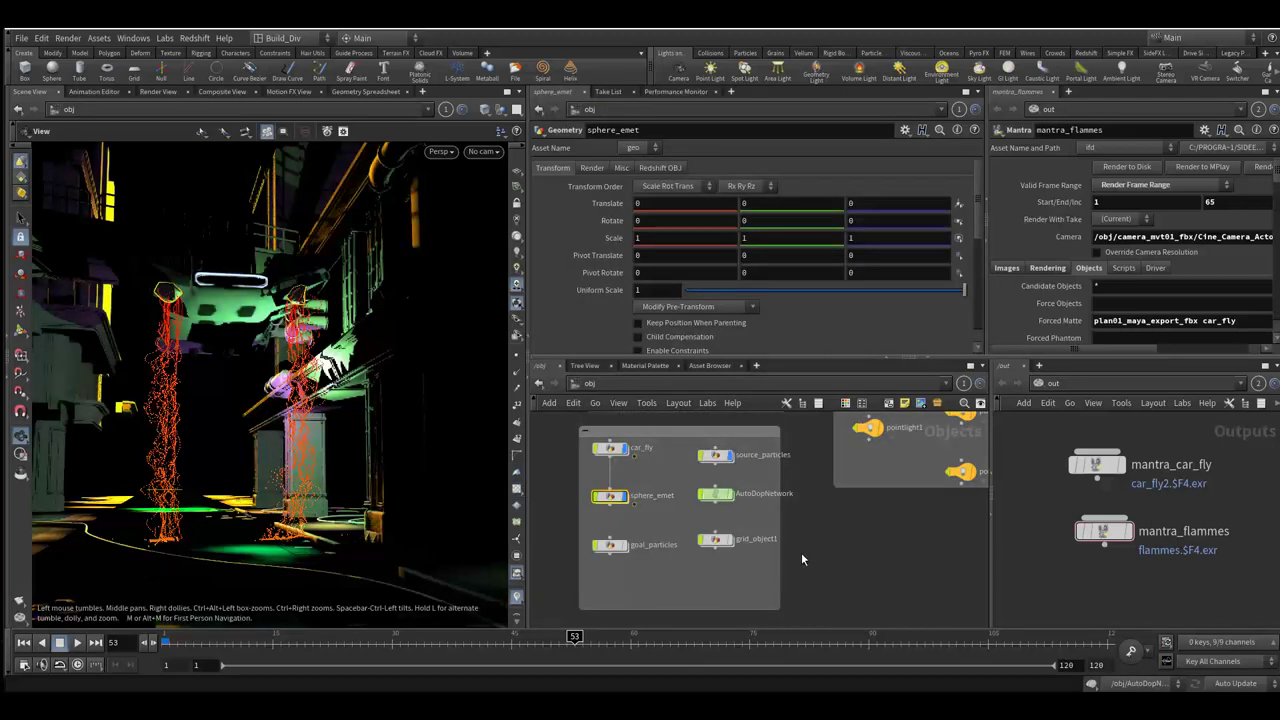
Peek inside the AutoDopNetwork simulation and return to the object-level network.
double_click(714, 493)
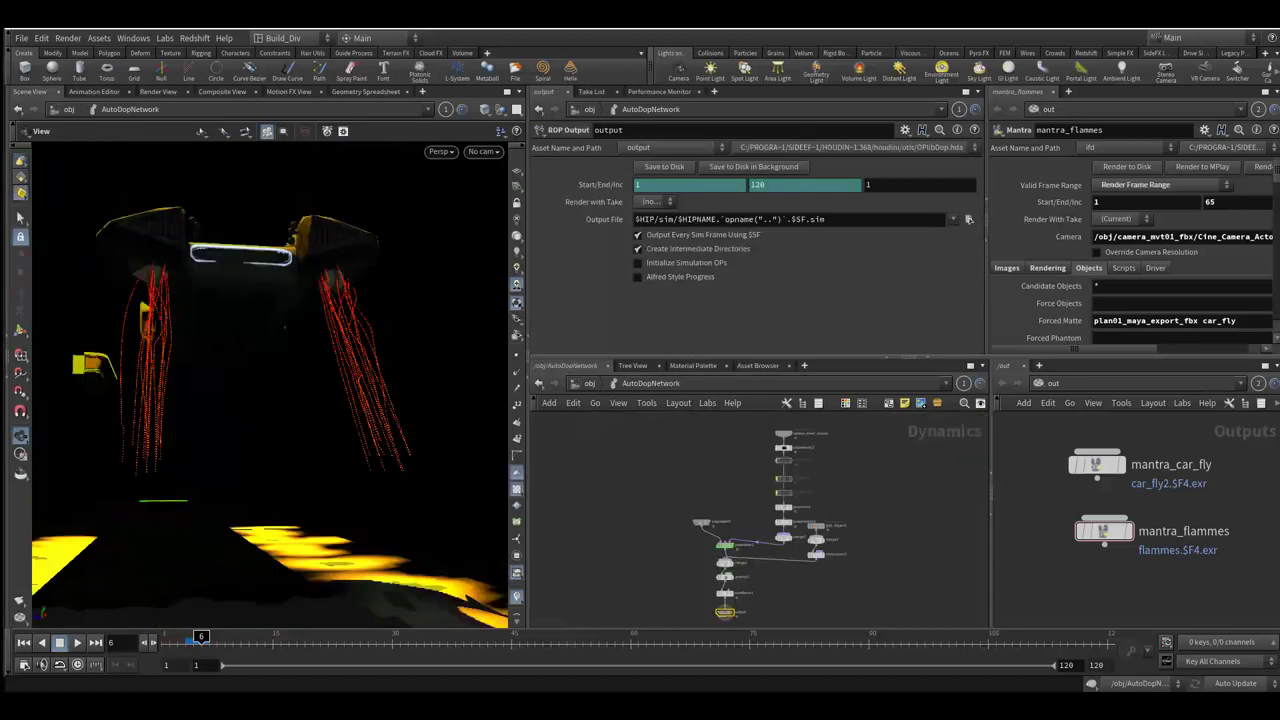
click(590, 384)
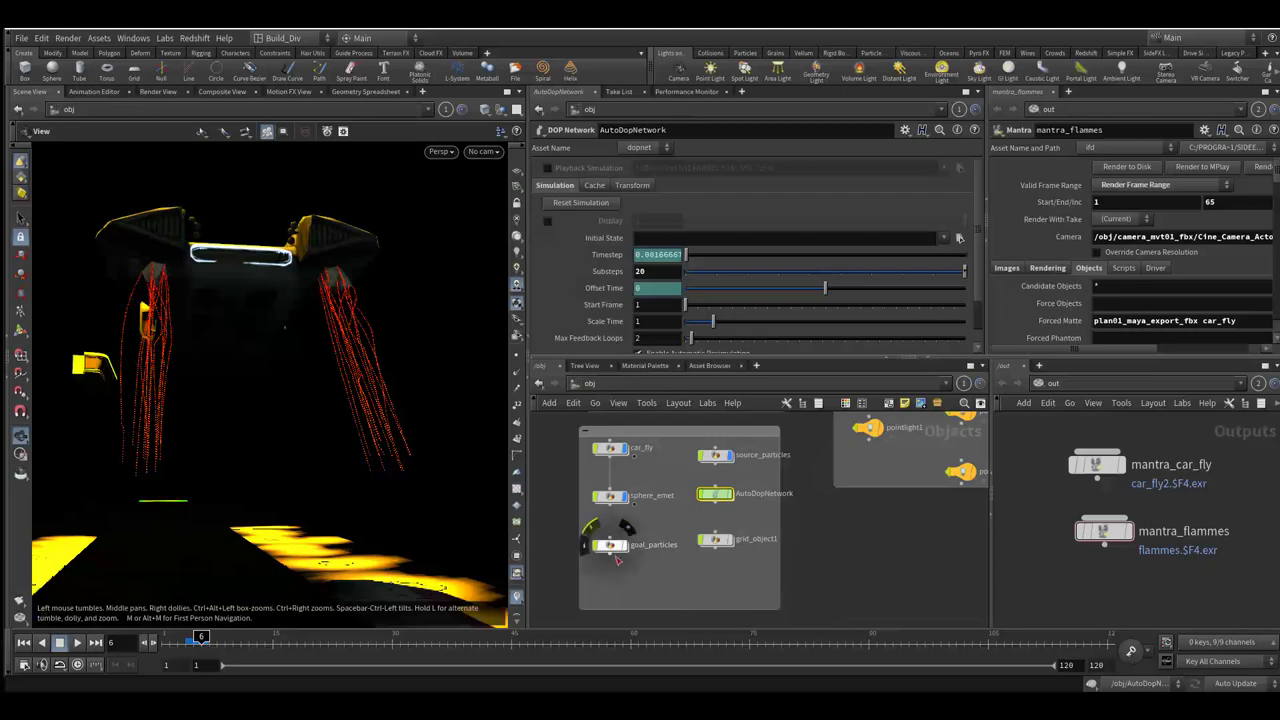
scroll(617, 560, up, 2)
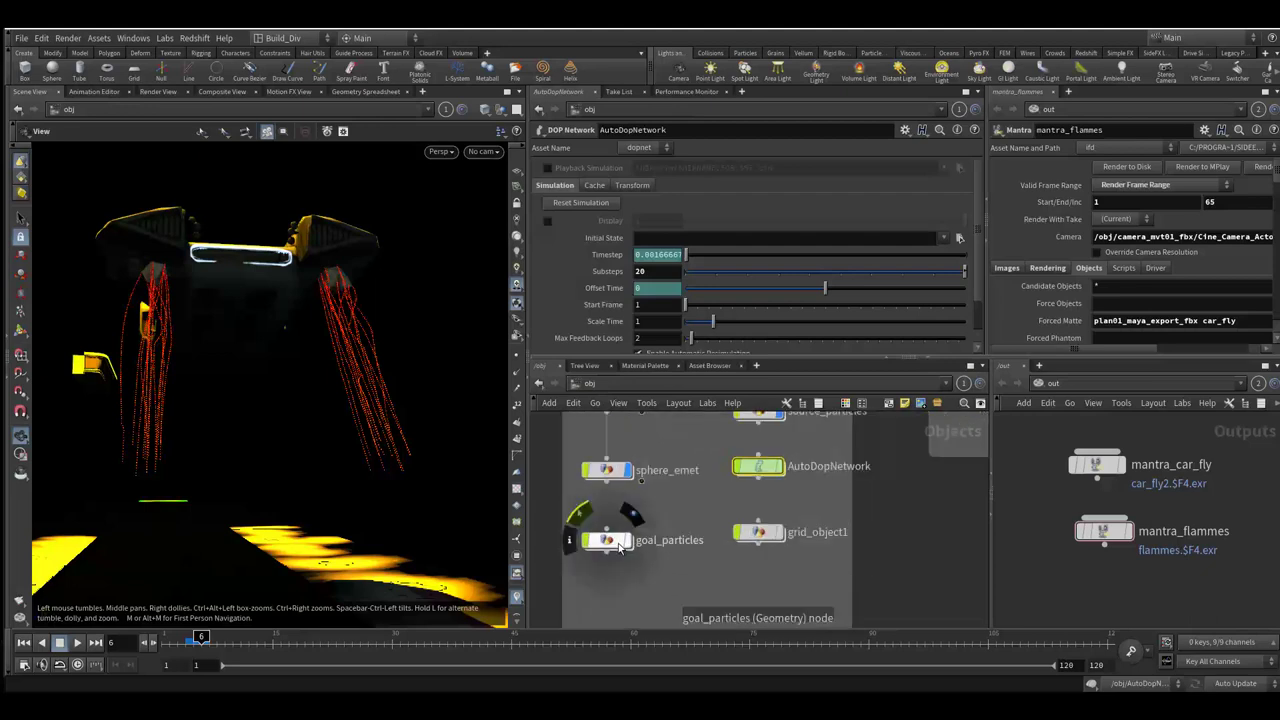
Display goal_particles' Out_goal node, then return to /obj and frame all nodes.
double_click(607, 540)
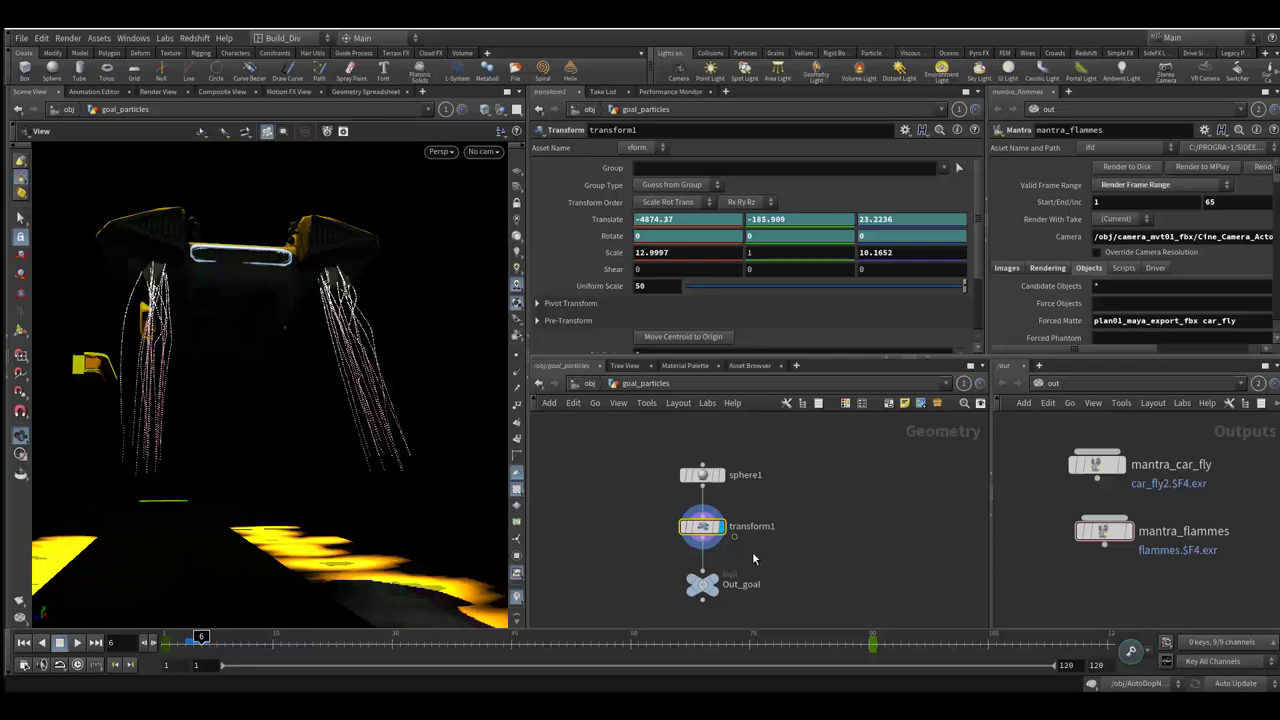
click(715, 580)
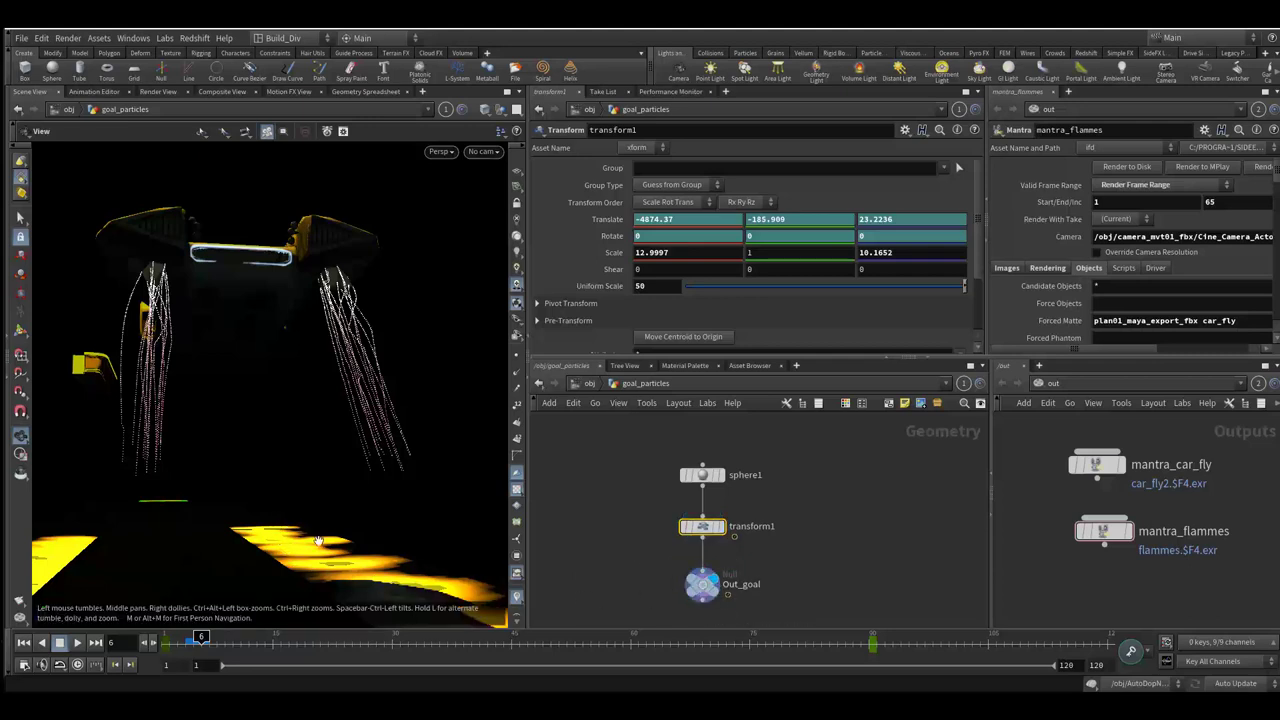
click(592, 387)
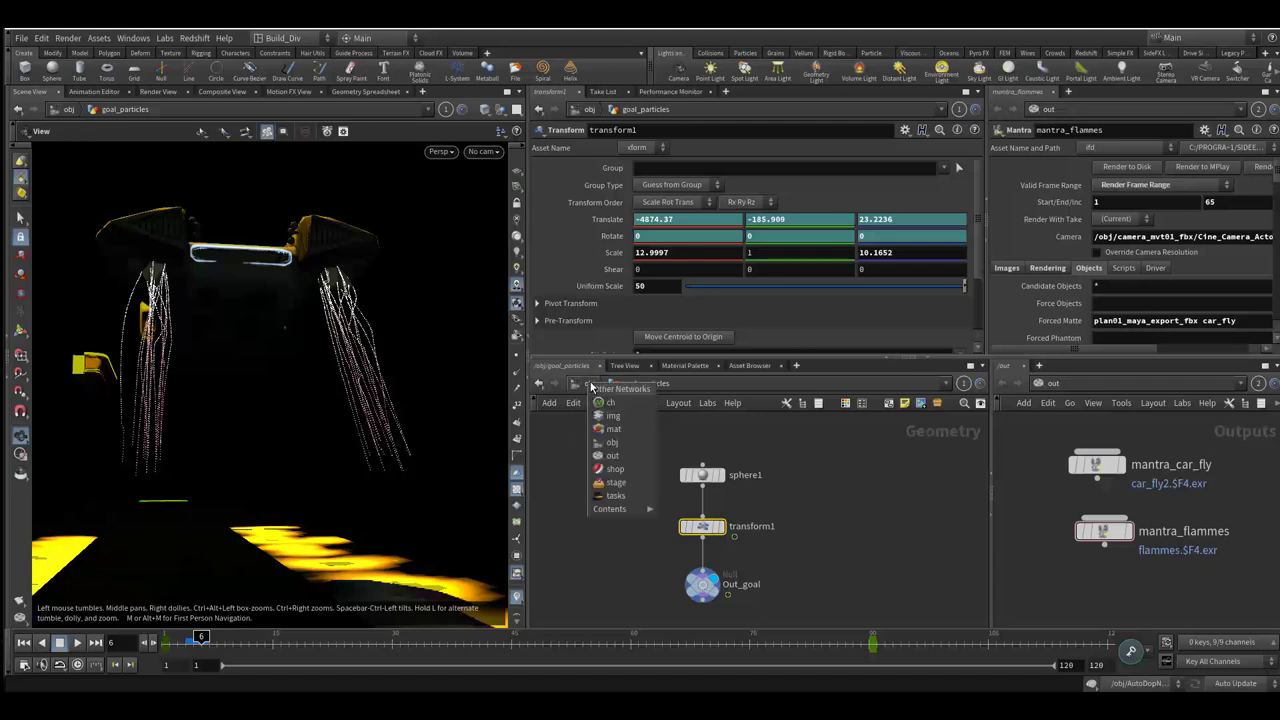
click(580, 386)
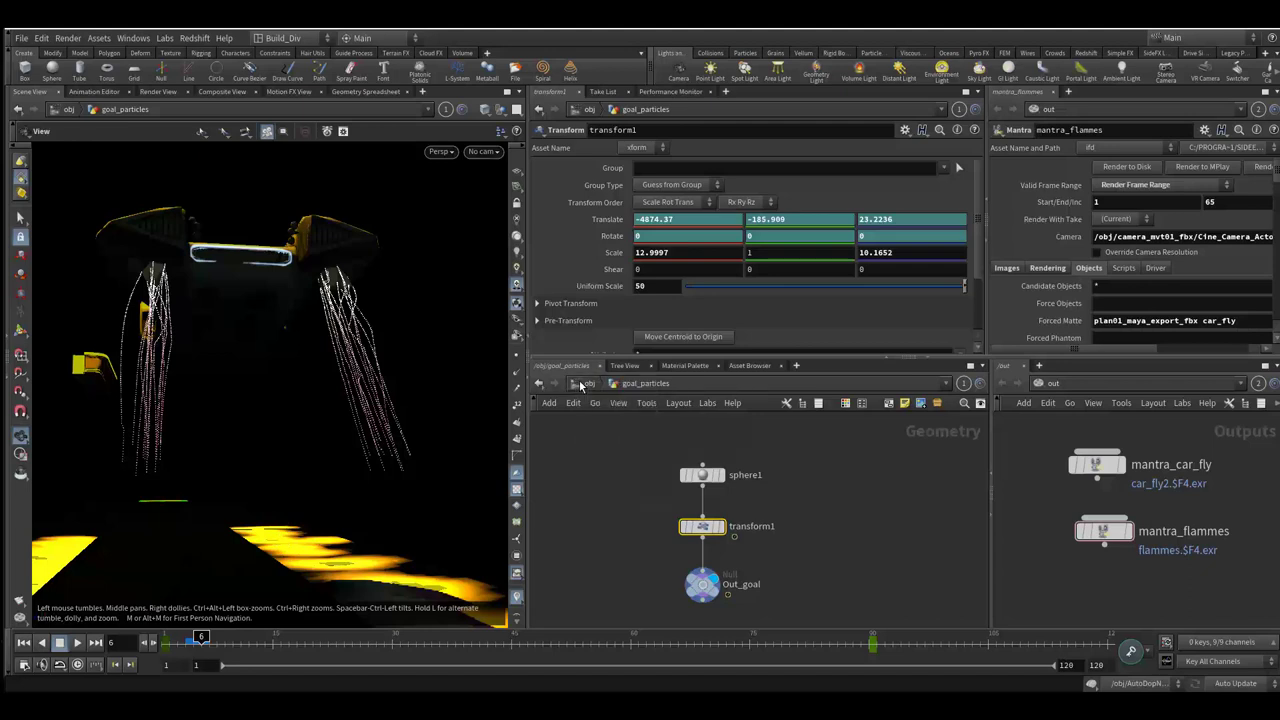
click(585, 386)
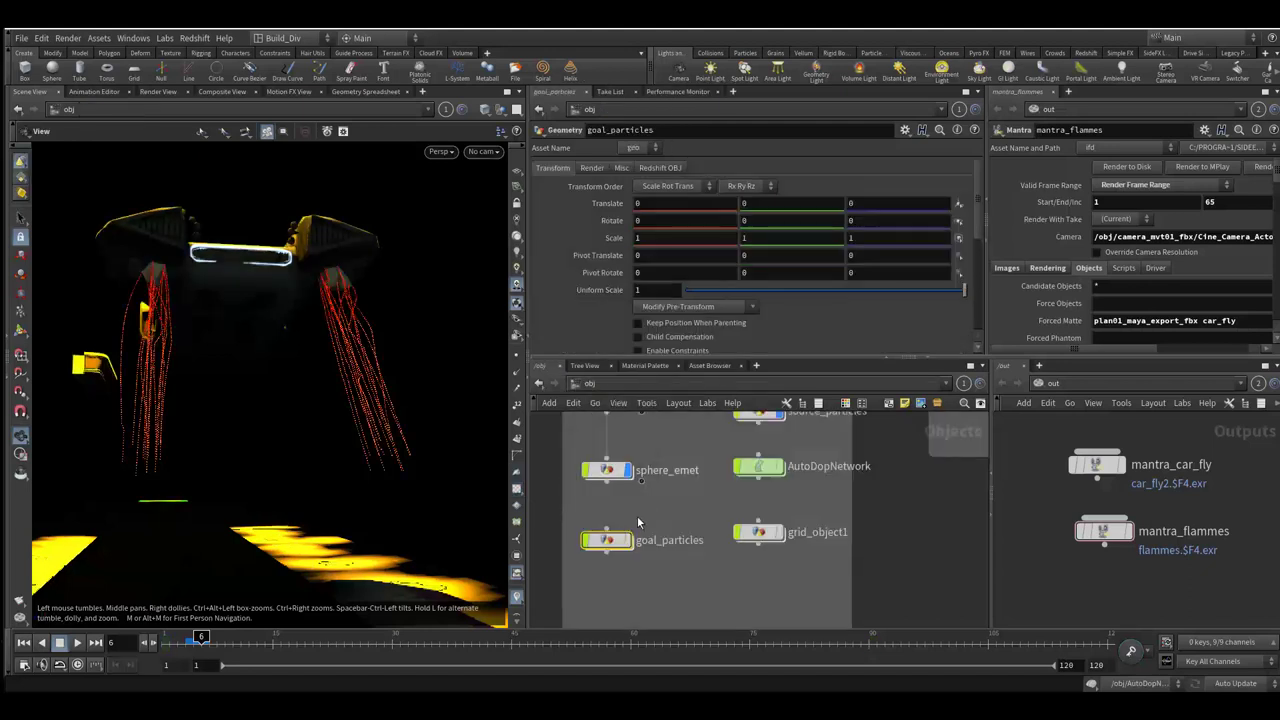
key(h)
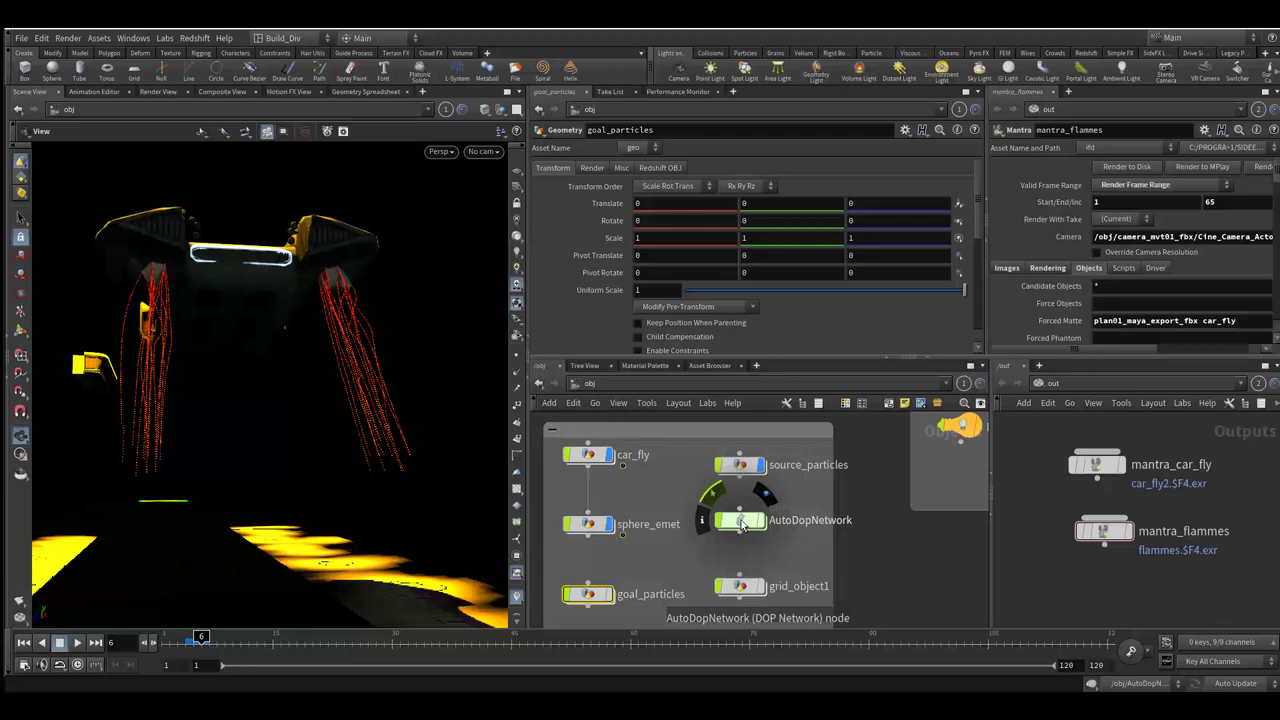
Enter AutoDopNetwork, inspect sphere_emet_source, and maximize the network pane.
click(742, 523)
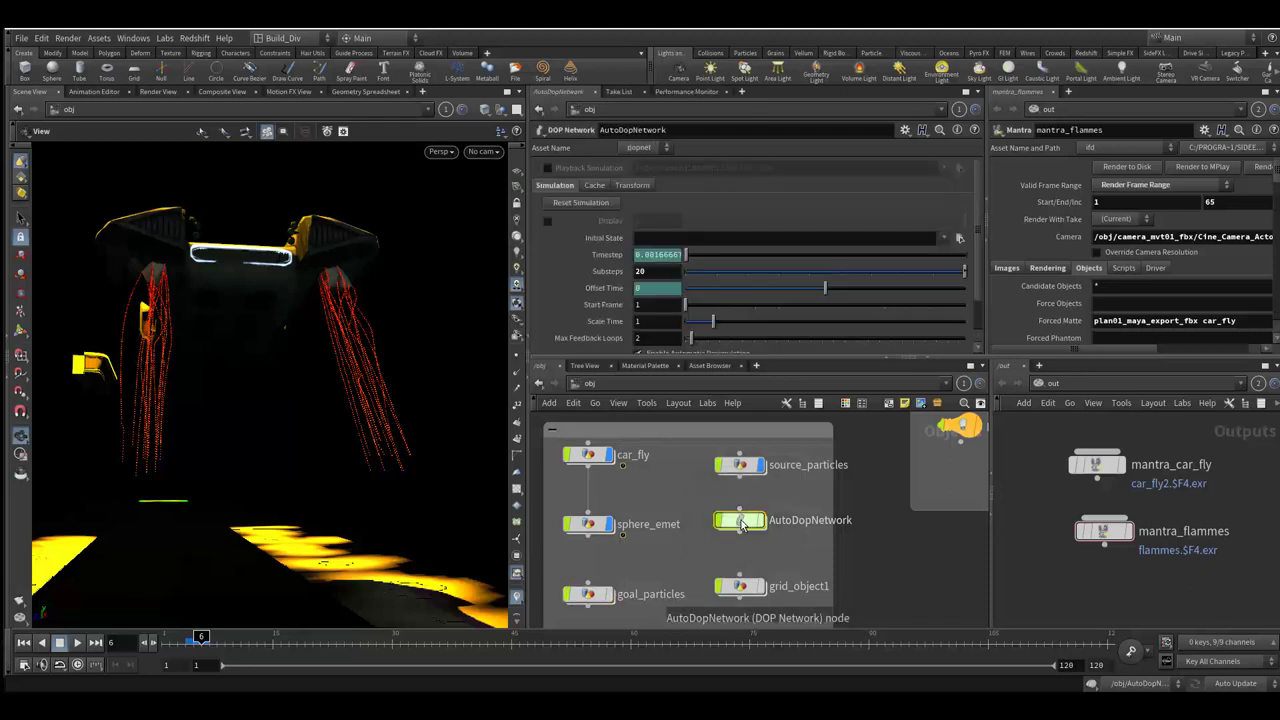
double_click(742, 522)
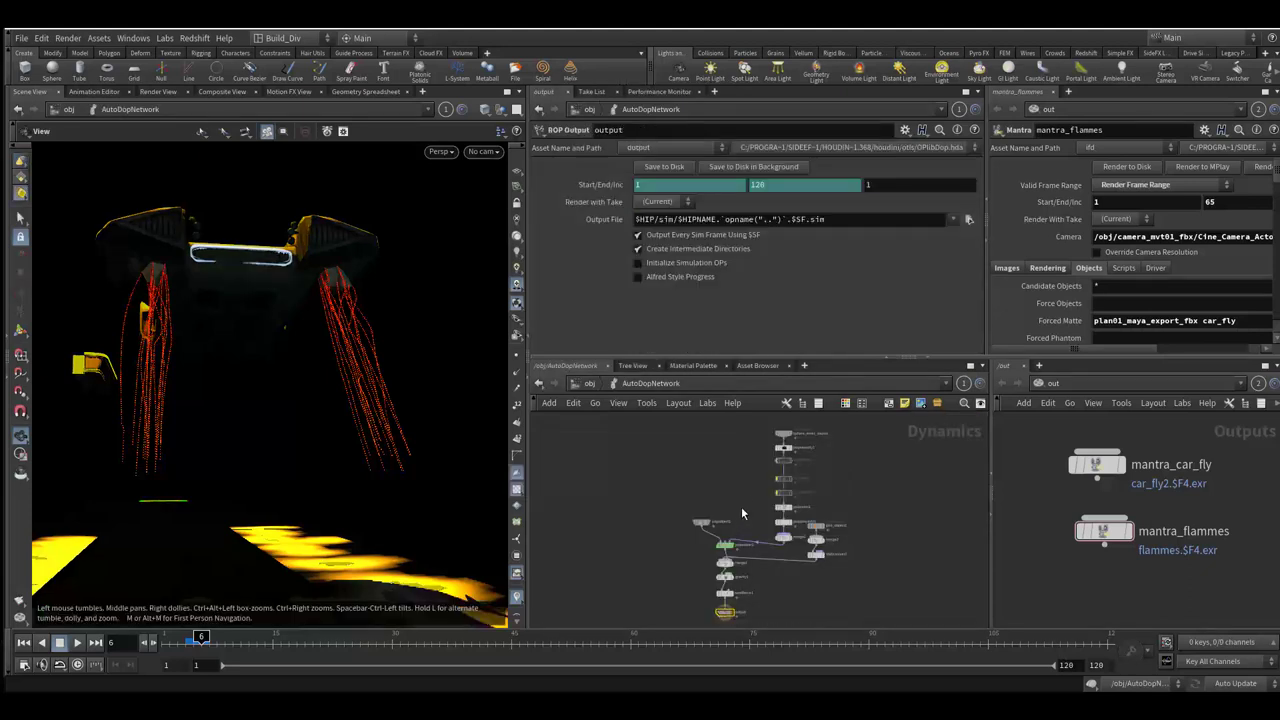
middle_drag(742, 500, 710, 533)
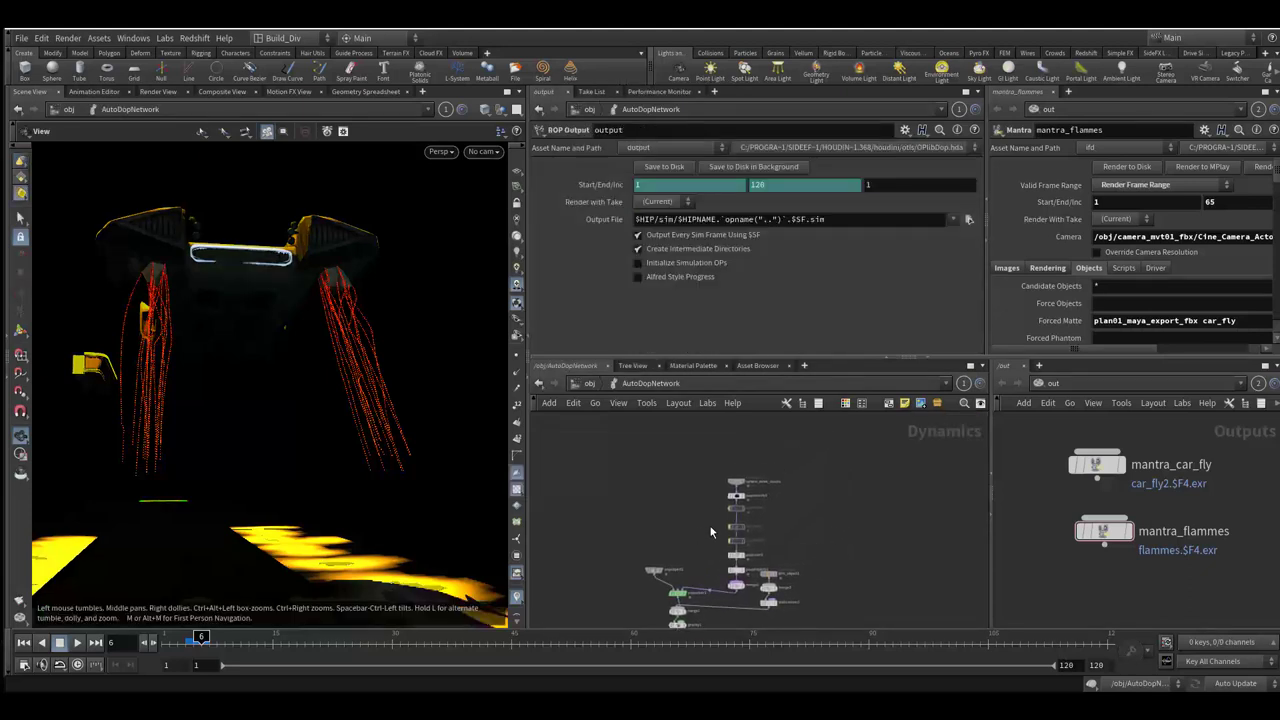
scroll(705, 504, up, 2)
scroll(706, 503, up, 2)
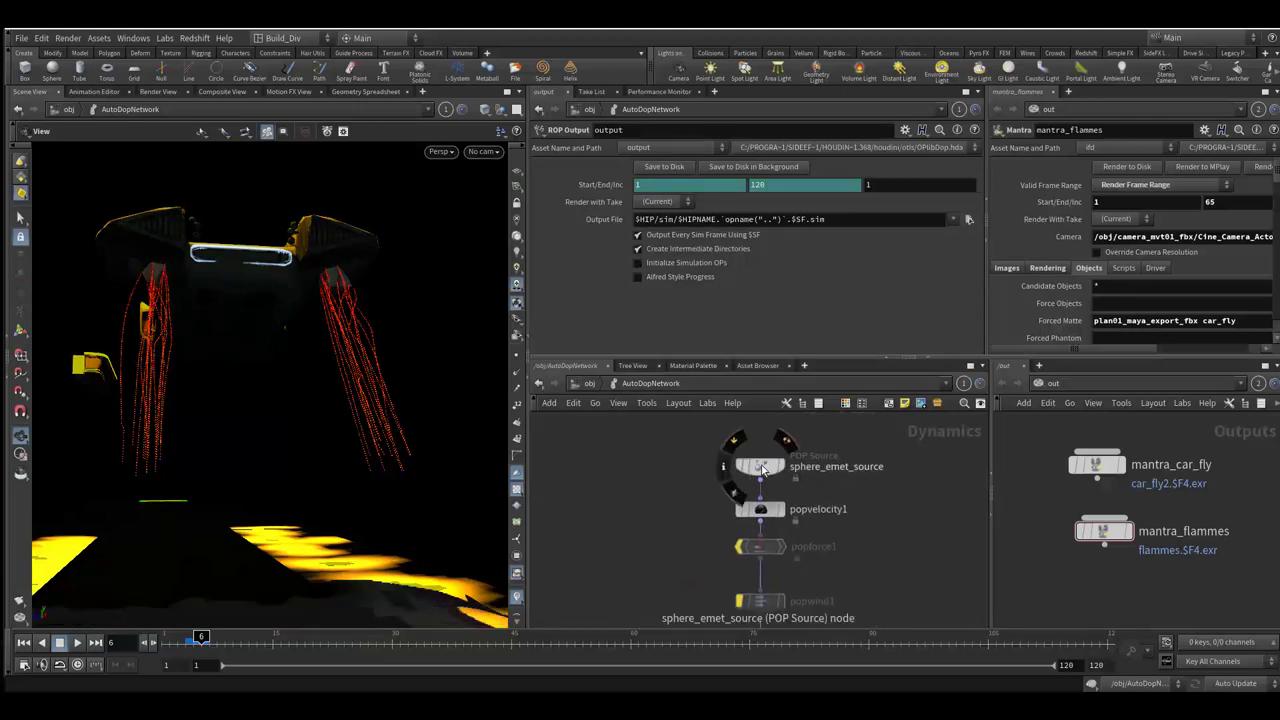
click(761, 467)
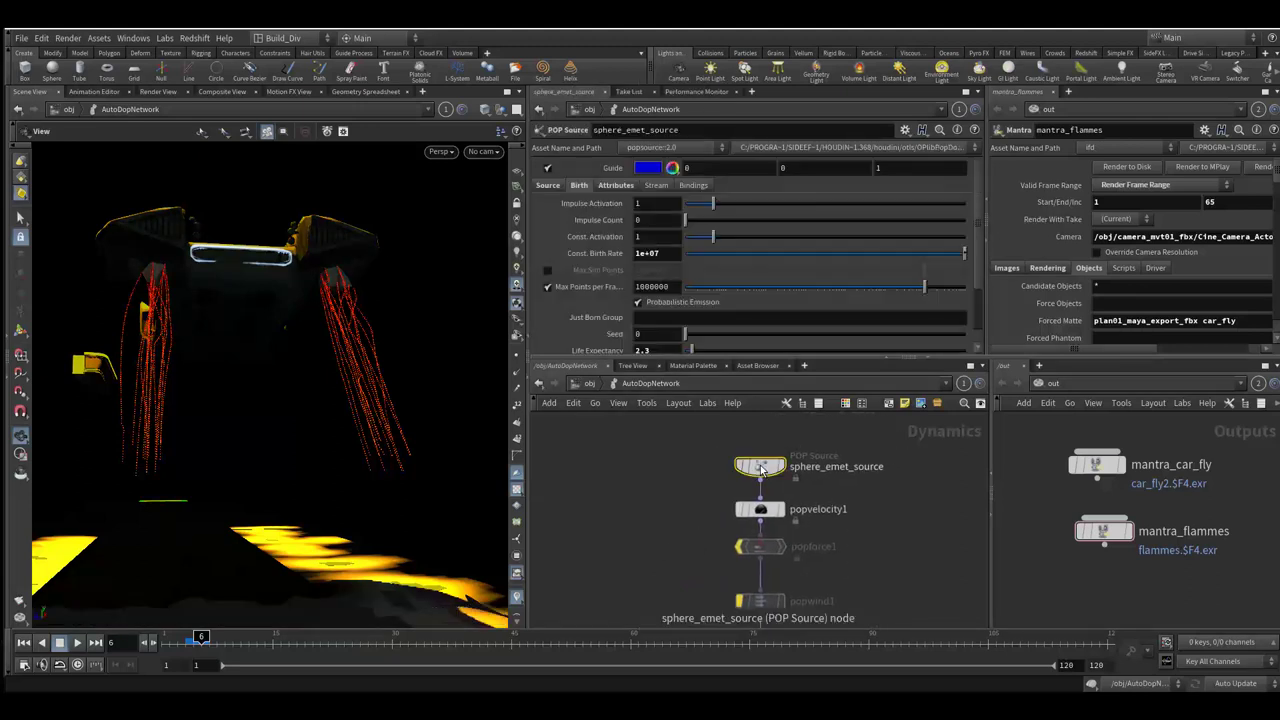
click(969, 368)
key(p)
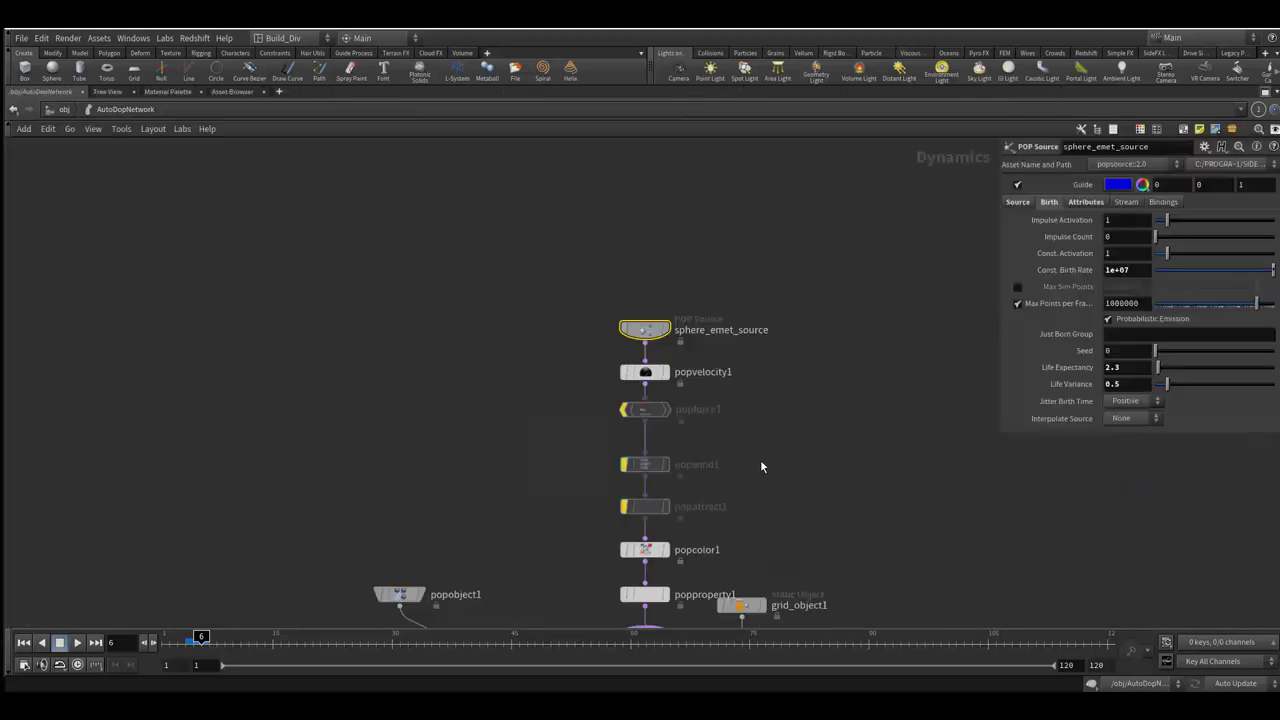
mouse_move(760, 459)
middle_down()
mouse_move(806, 278)
mouse_move(826, 274)
mouse_move(823, 320)
middle_up()
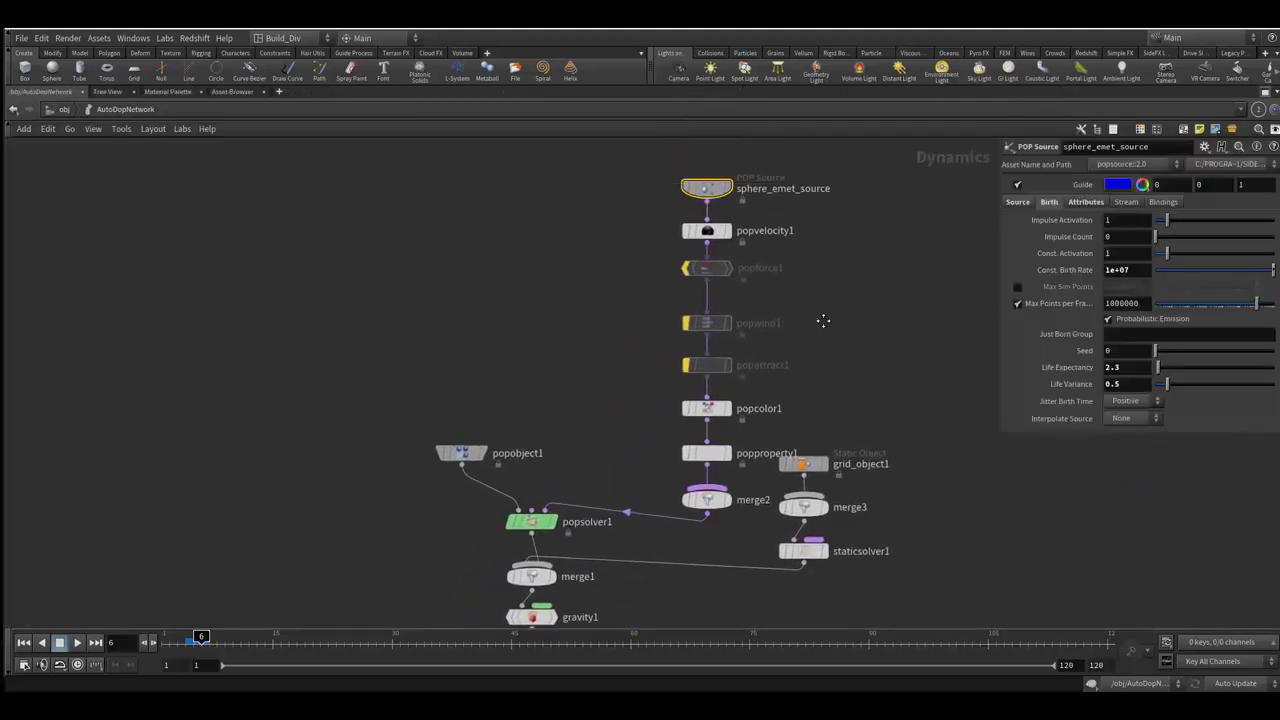
Move grid_object1, merge3 and staticsolver1 right and down, away from the POP chain.
mouse_move(659, 201)
mouse_down()
mouse_move(730, 474)
mouse_move(745, 476)
mouse_up()
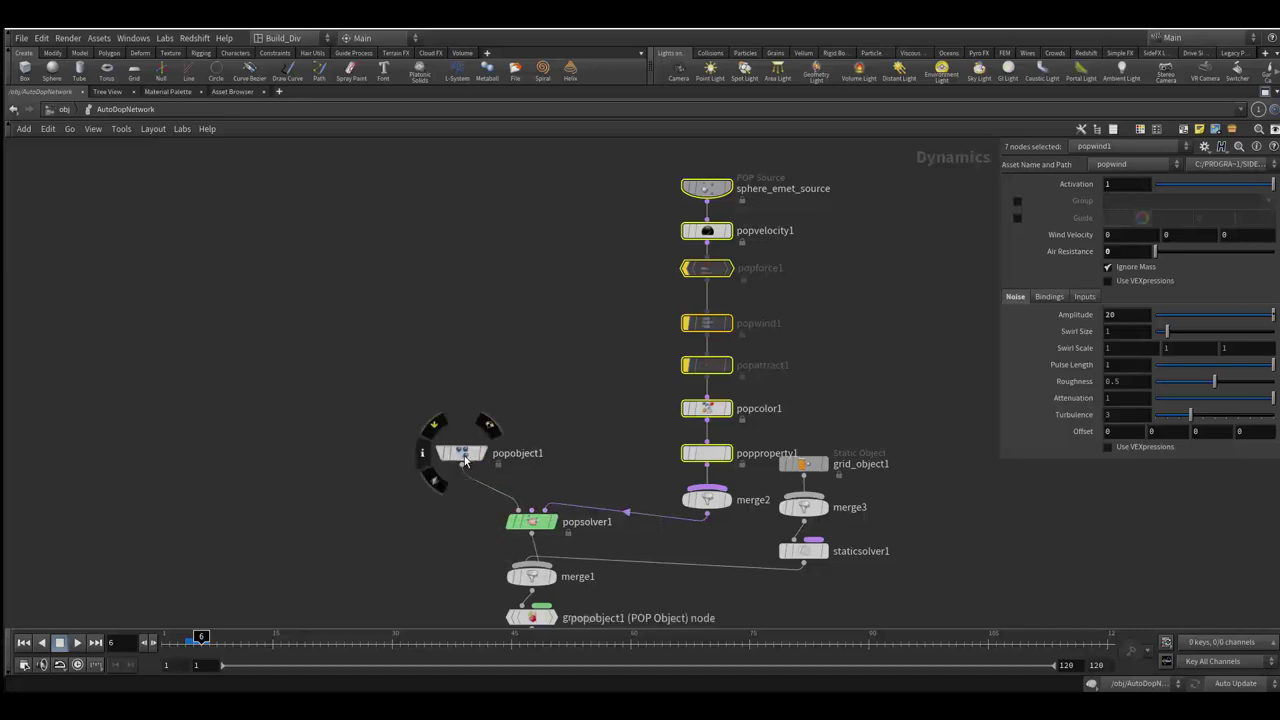
click(532, 522)
middle_drag(621, 538, 621, 500)
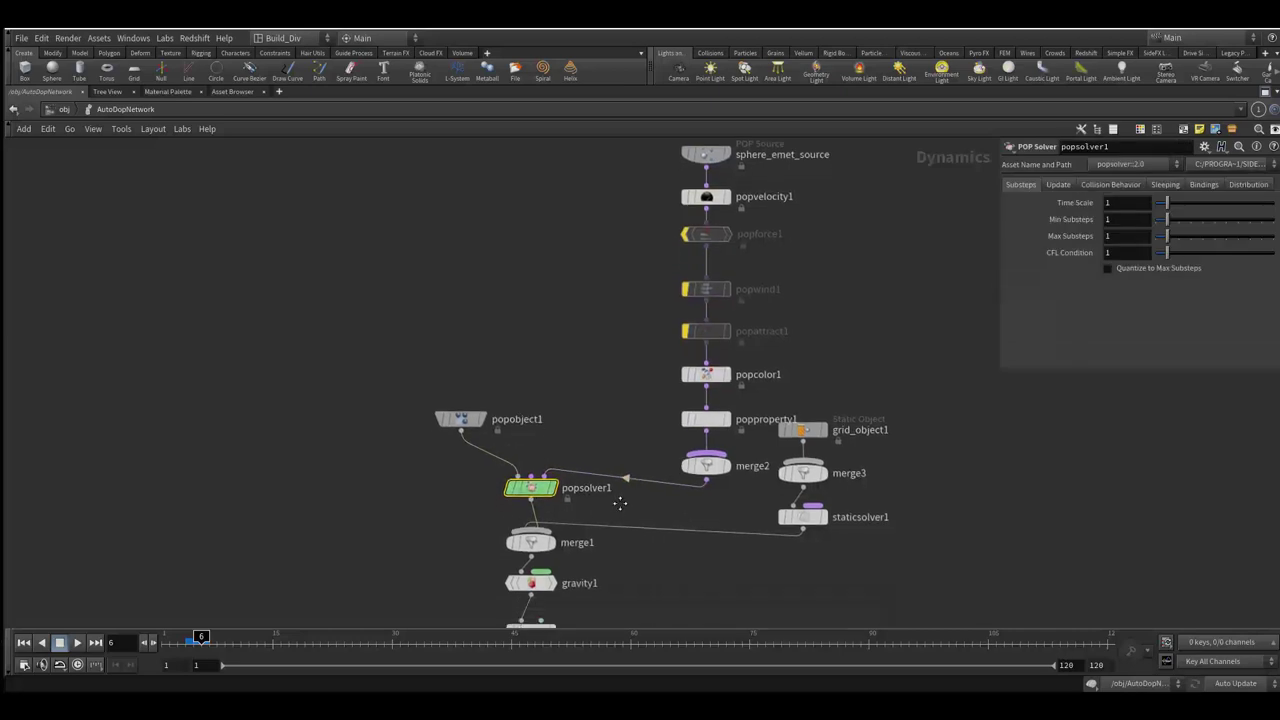
drag(799, 371, 865, 548)
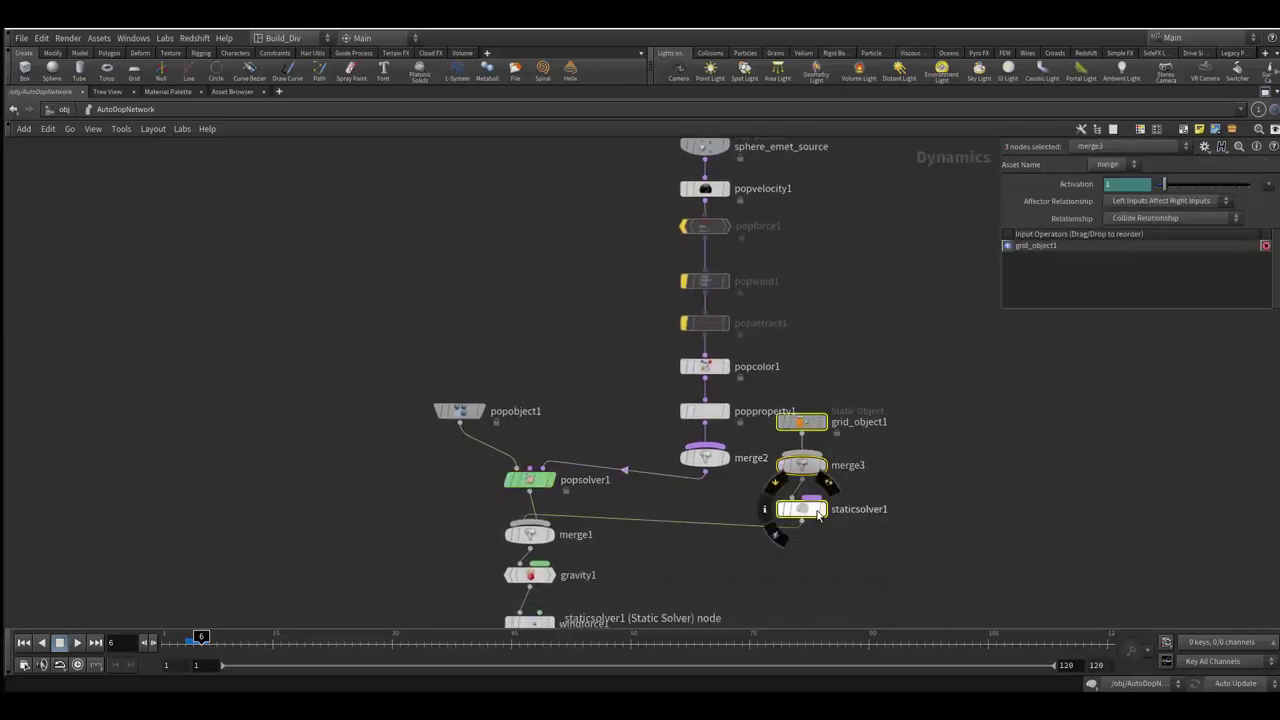
drag(815, 512, 877, 537)
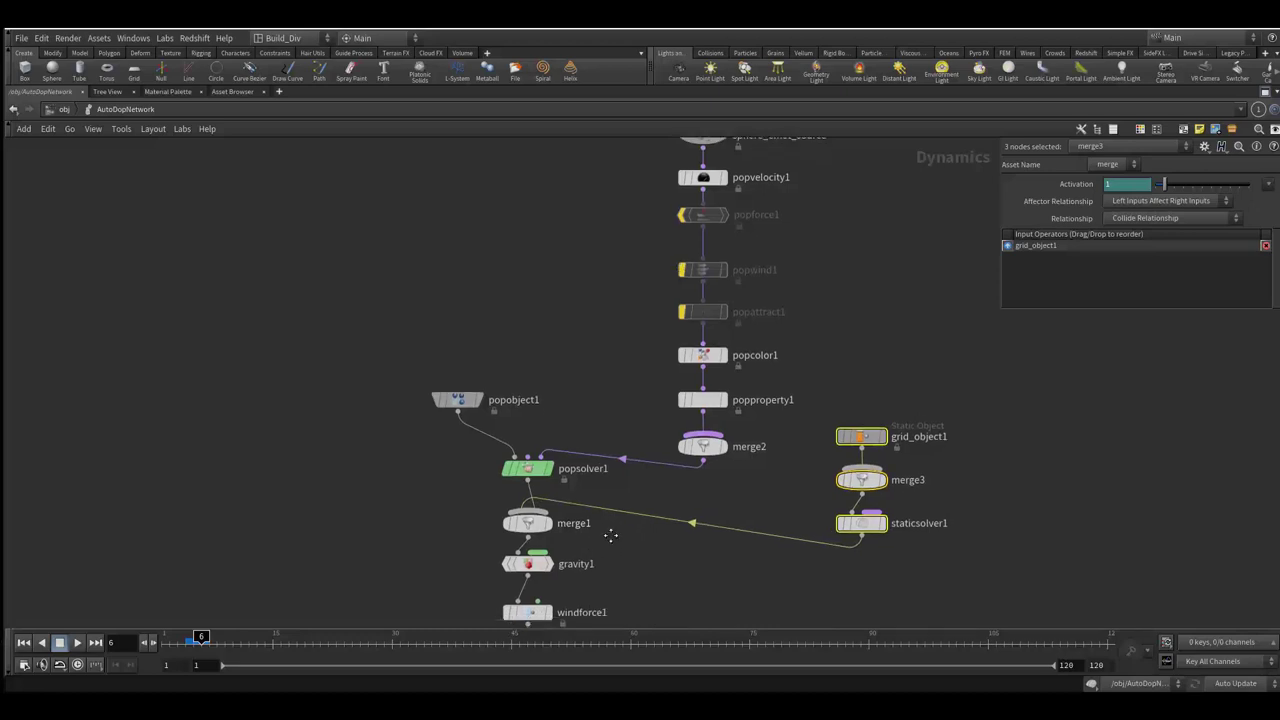
middle_drag(585, 551, 574, 511)
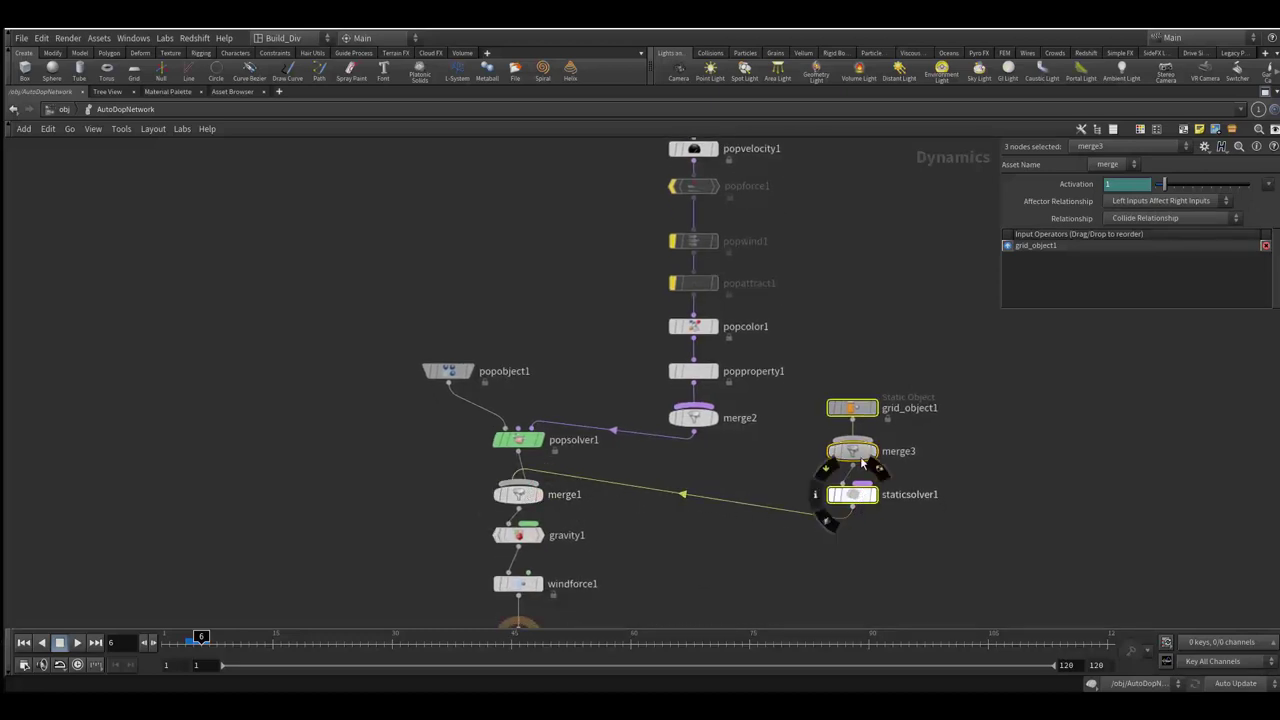
mouse_move(527, 523)
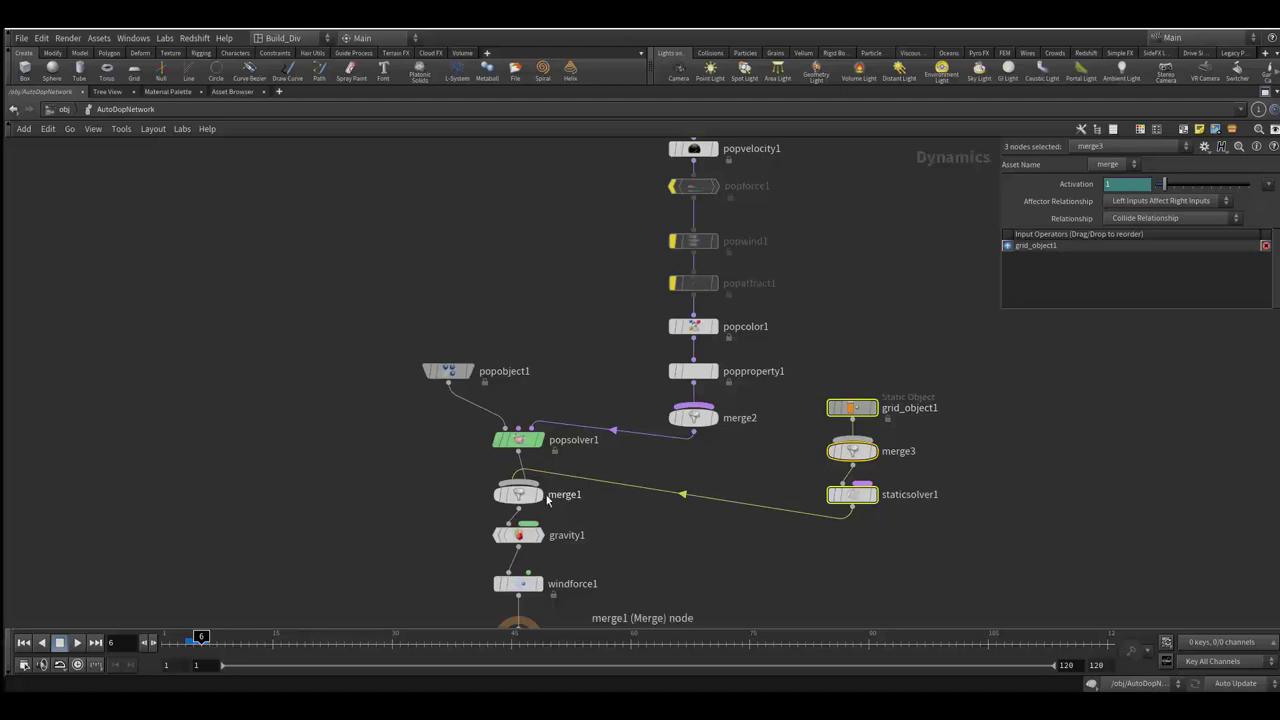
Check windforce1, then move the bypassed popforce1, popwind1 and popattract1 nodes aside.
scroll(624, 541, down, 2)
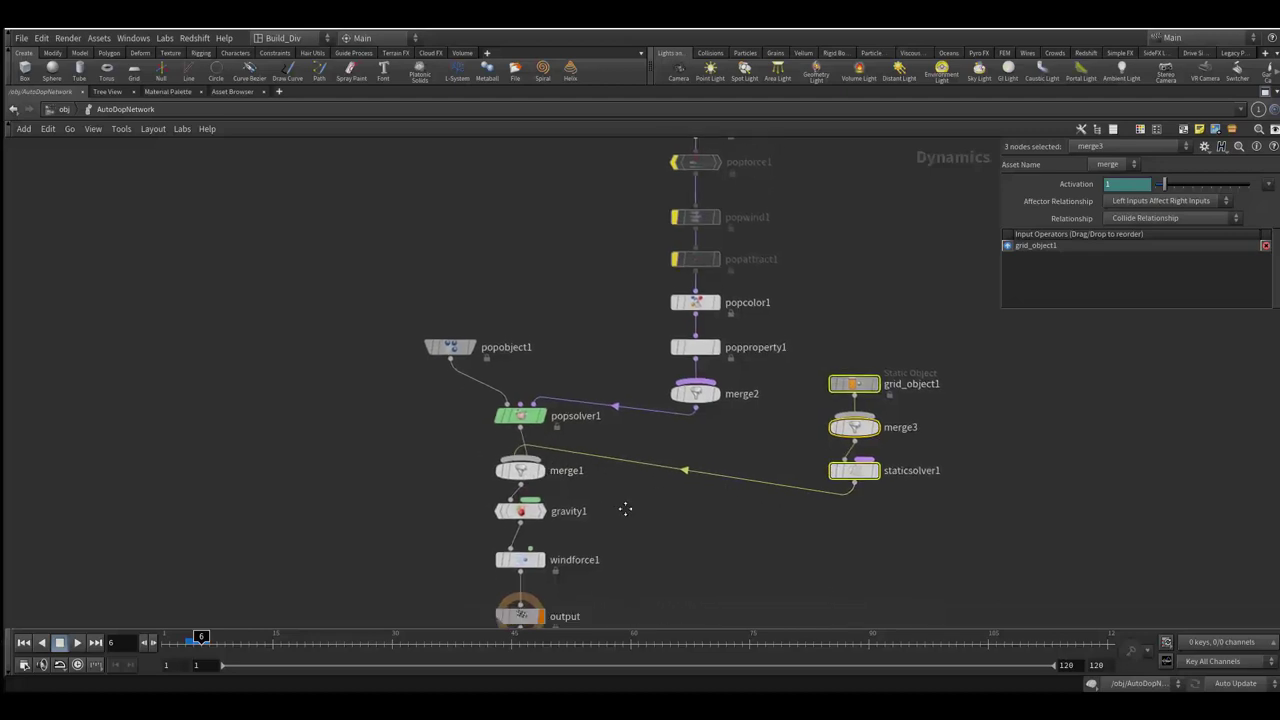
click(520, 549)
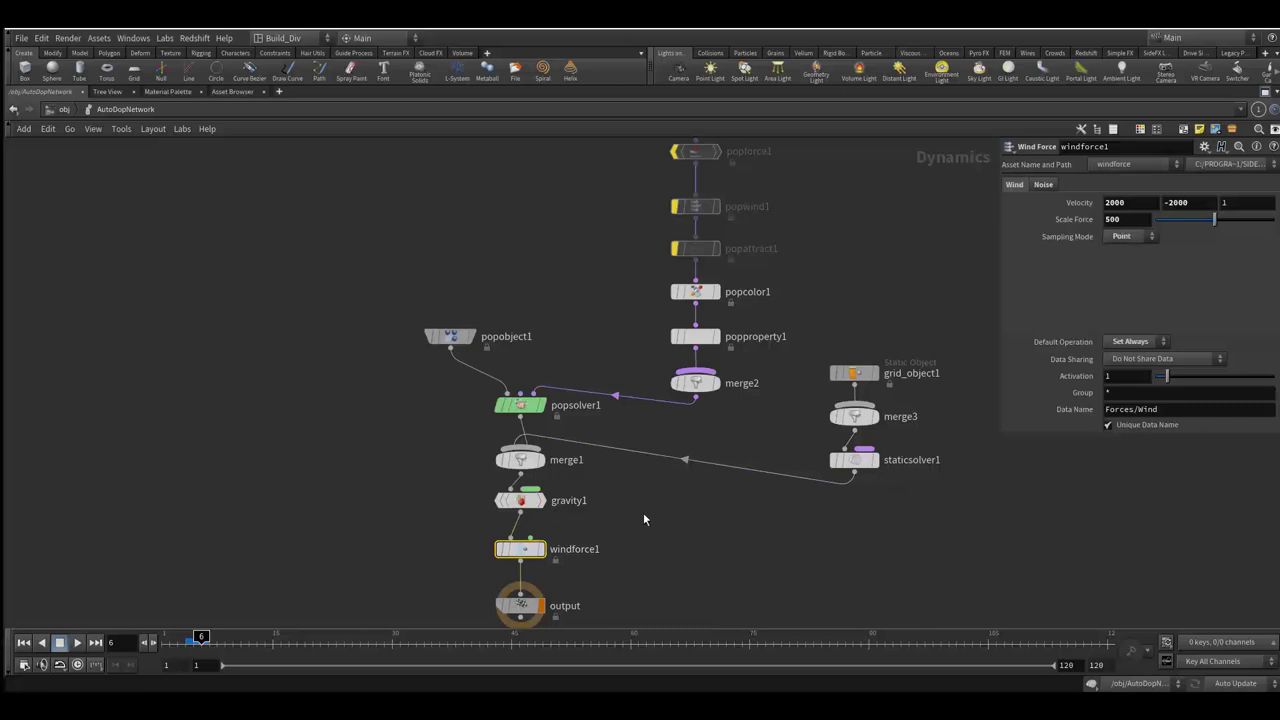
middle_drag(643, 512, 617, 604)
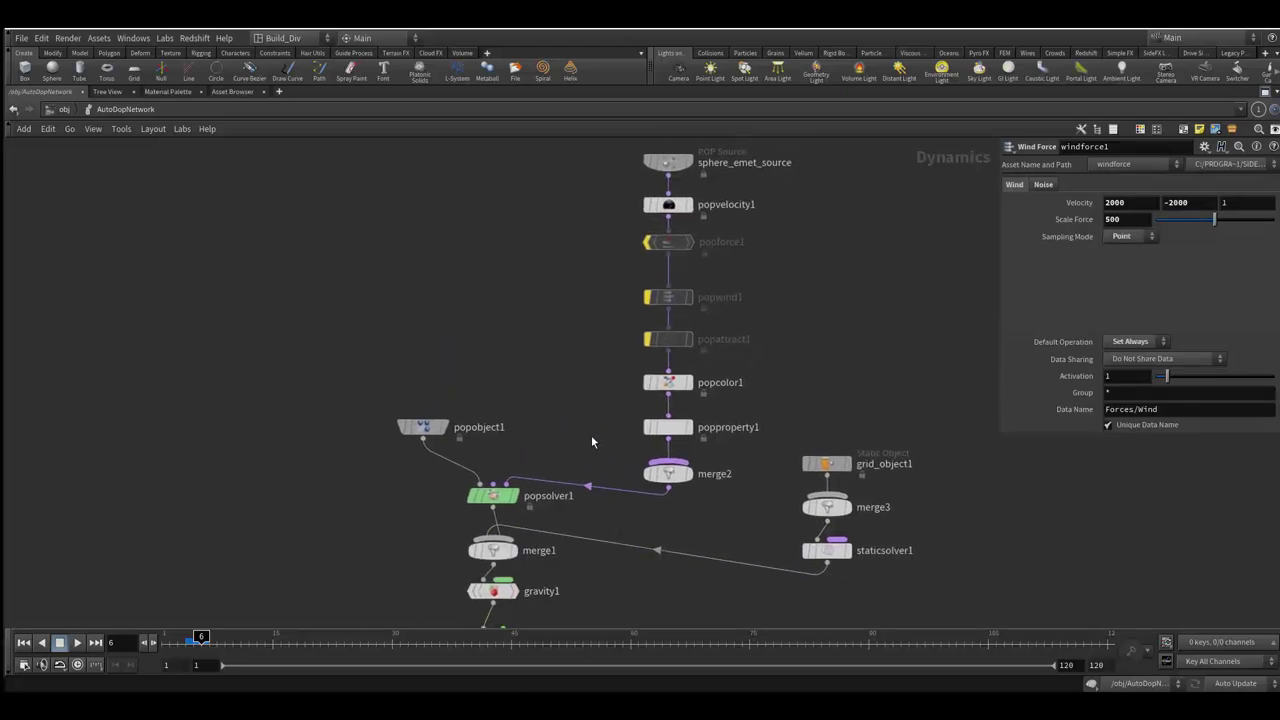
middle_drag(597, 362, 583, 448)
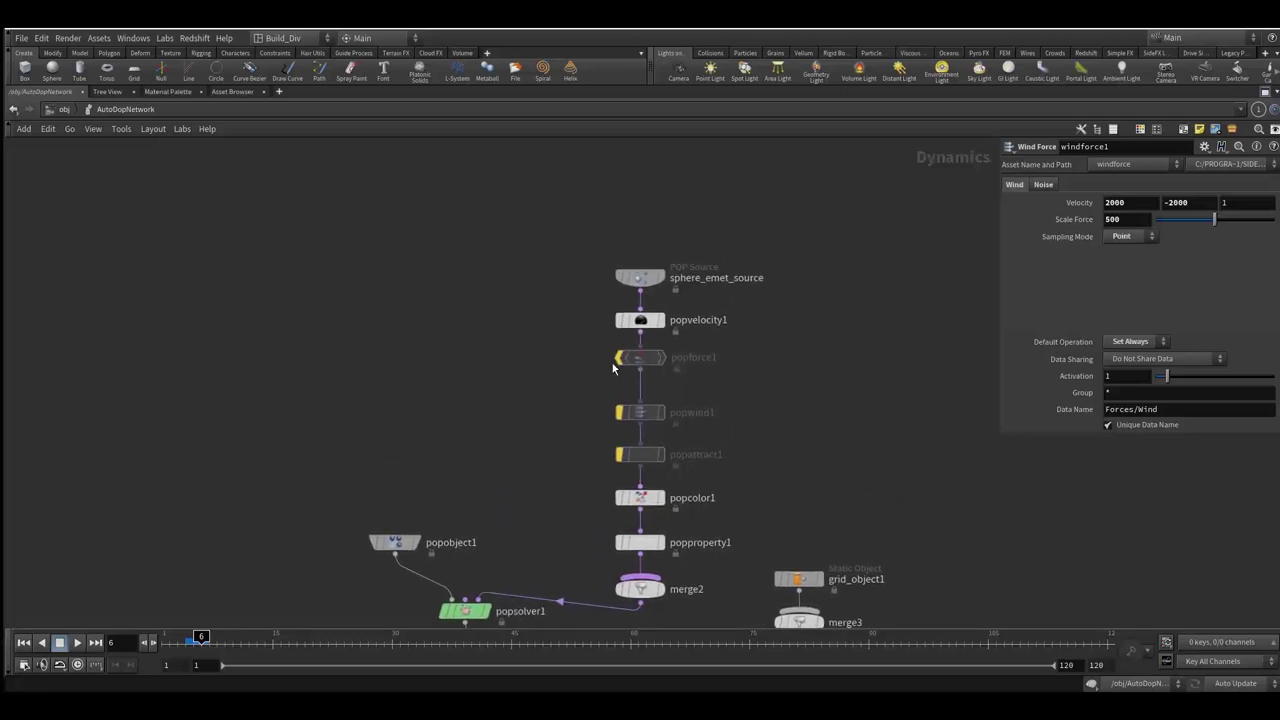
mouse_move(588, 342)
mouse_down()
mouse_move(680, 476)
mouse_move(792, 460)
mouse_up()
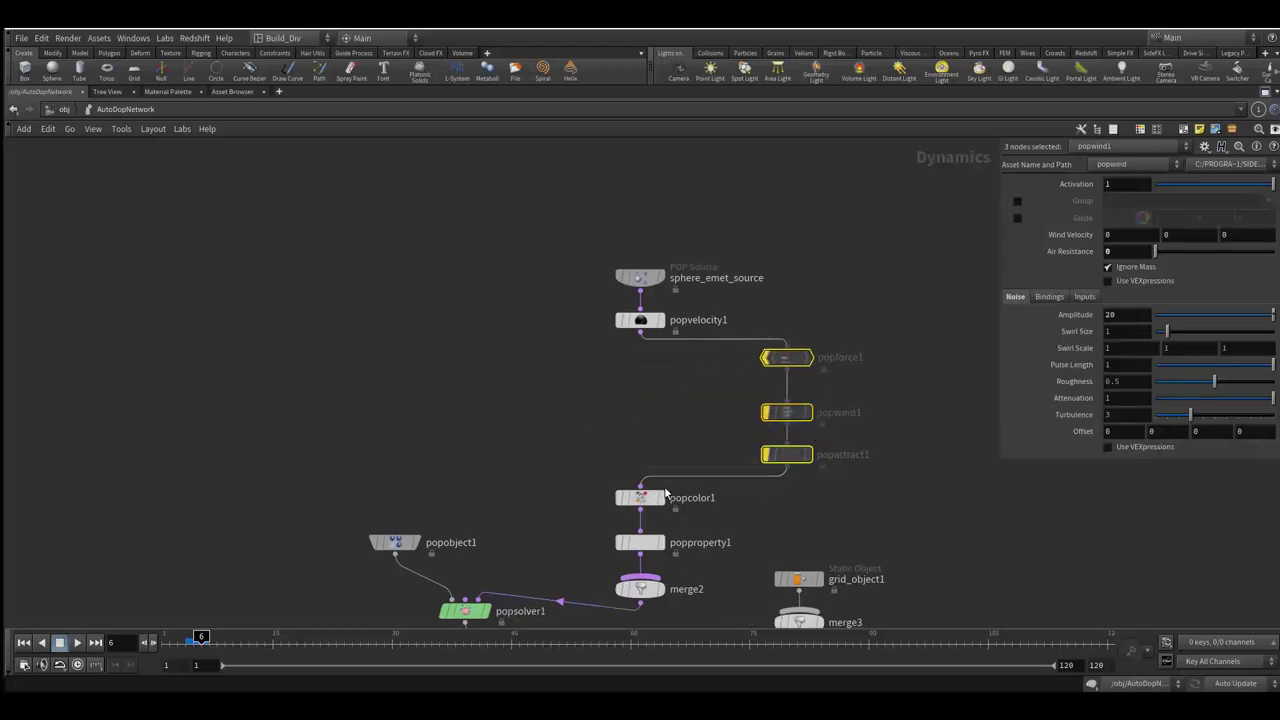
mouse_move(640, 277)
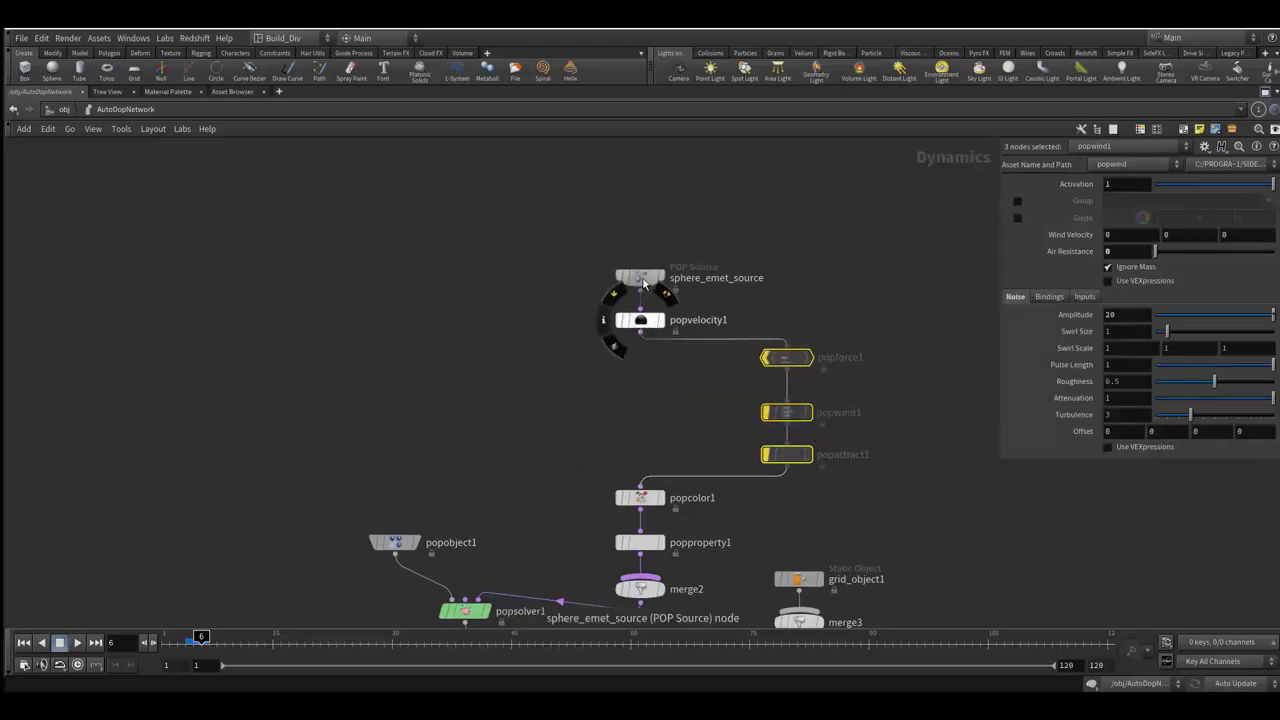
Review sphere_emet_source's Source and Birth settings, including Life Expectancy, then show popvelocity1's parameters.
click(643, 280)
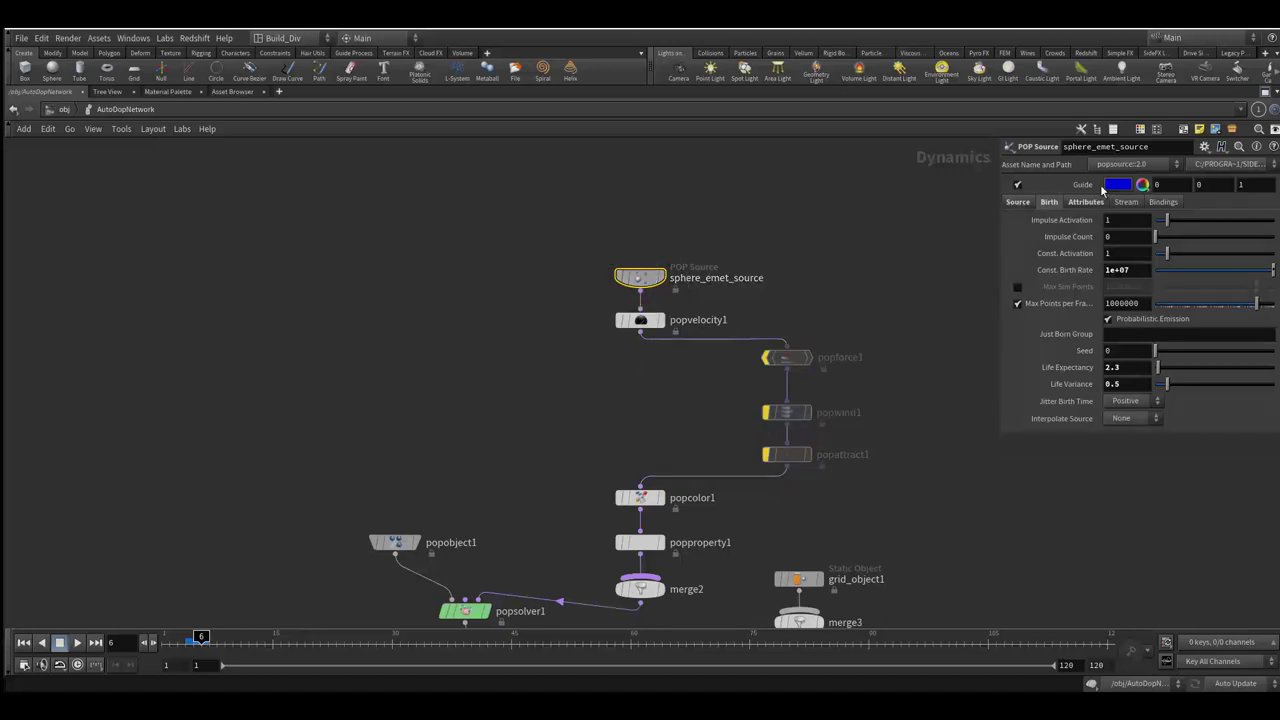
click(1019, 202)
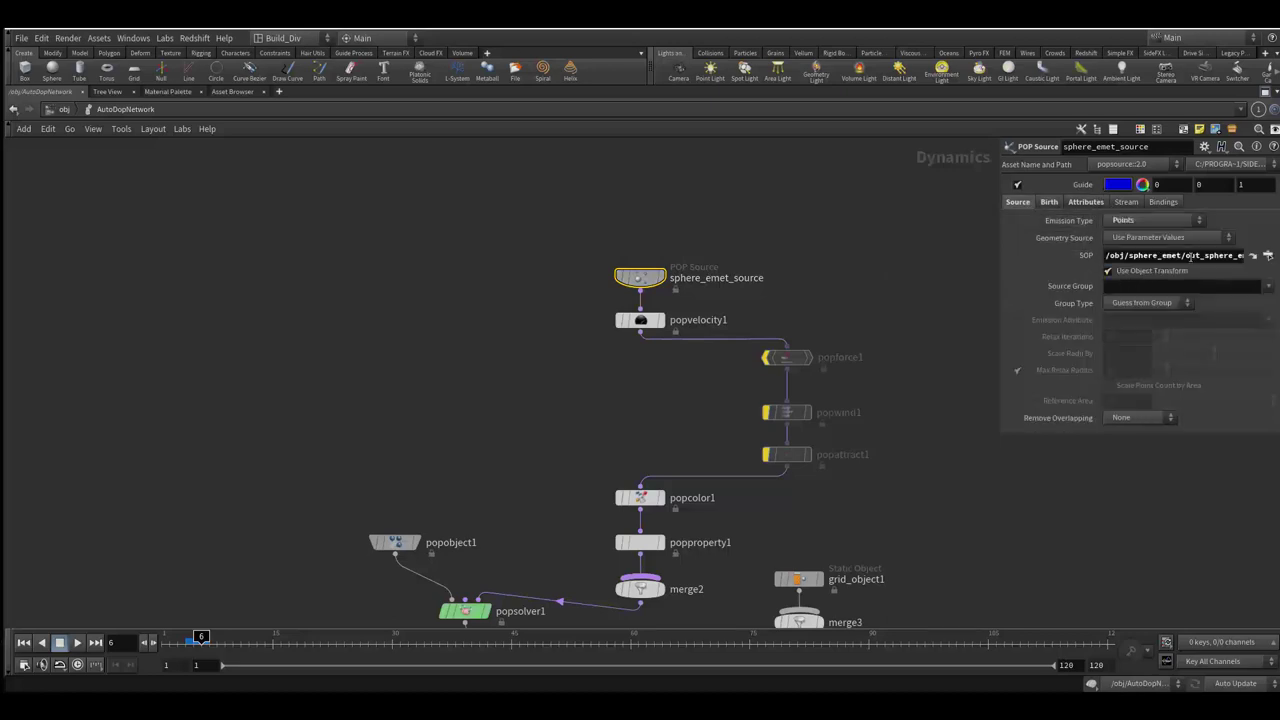
drag(1184, 256, 1243, 256)
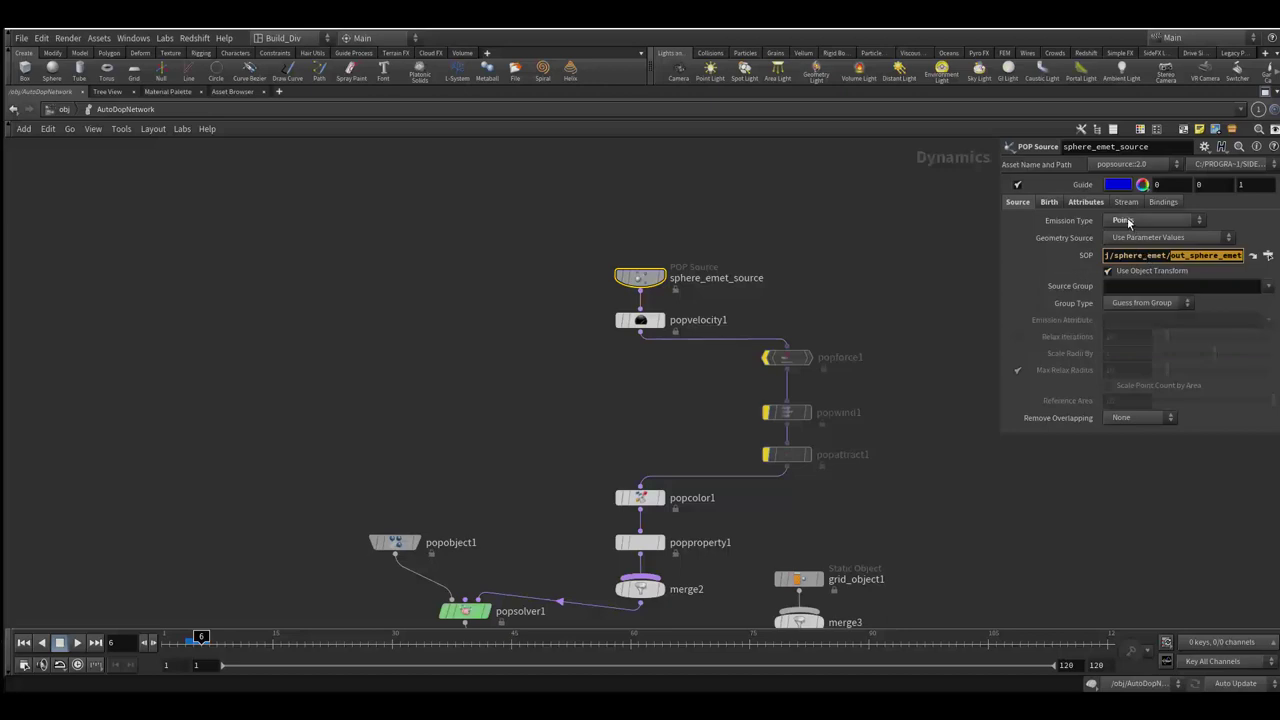
click(1050, 202)
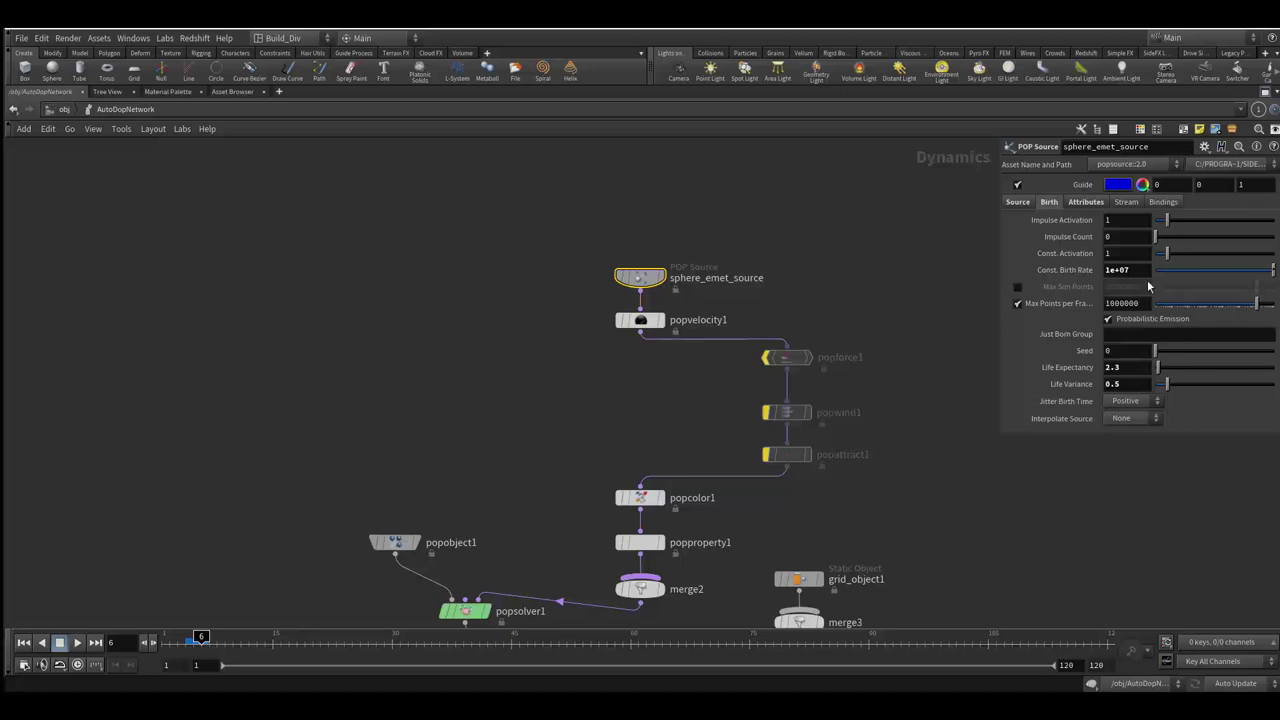
click(1132, 368)
click(642, 321)
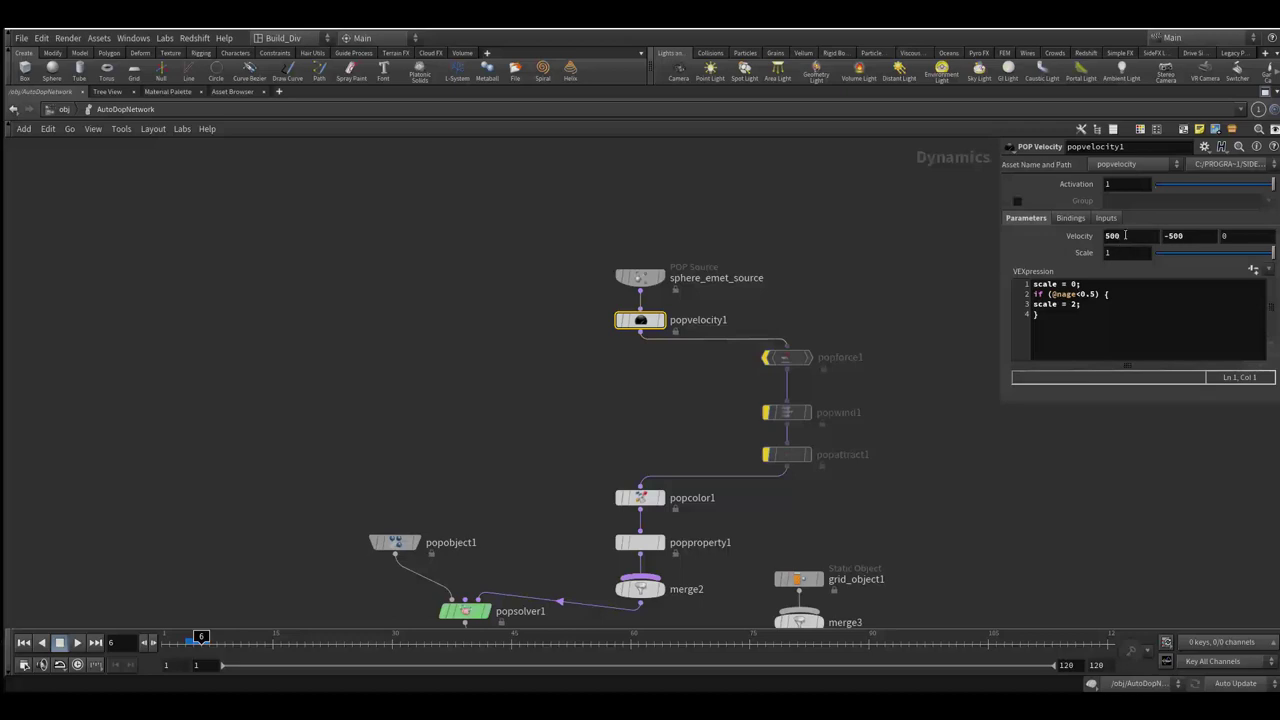
click(1222, 237)
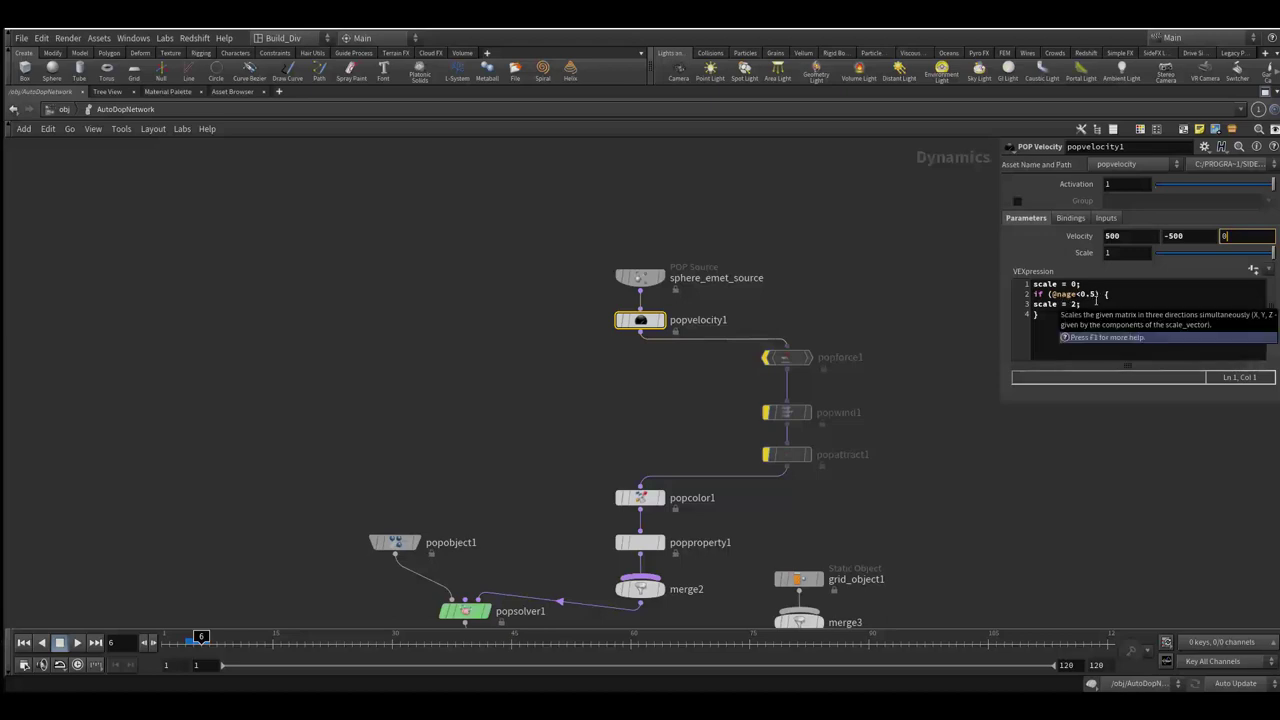
click(640, 277)
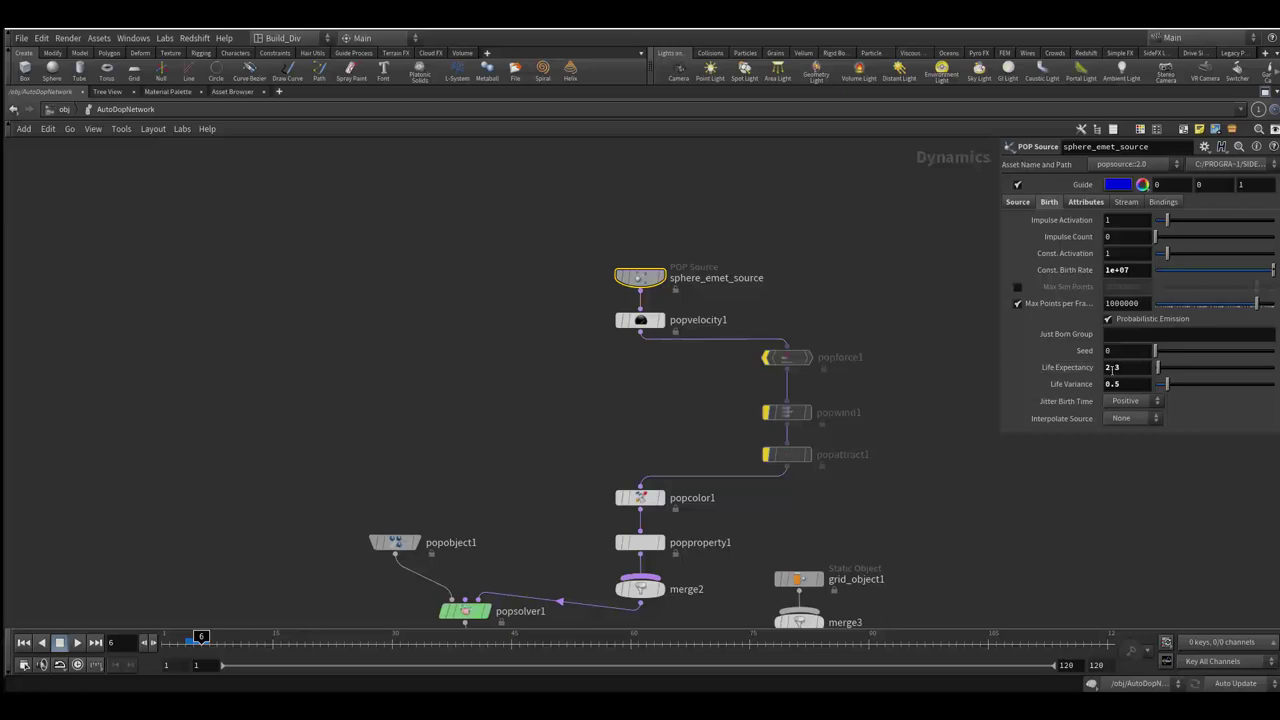
click(640, 320)
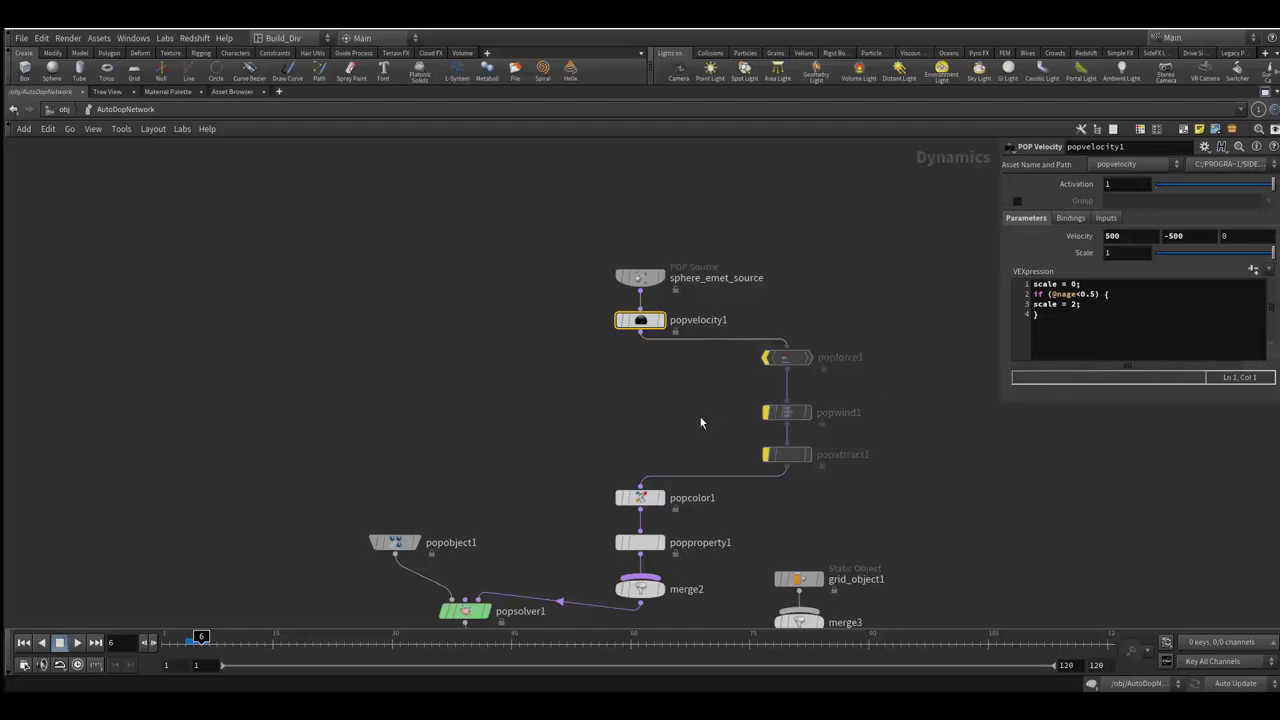
Wire popvelocity1 into popcolor1 and end its Color-tab ramp VEXpression with a semicolon.
middle_drag(700, 423, 725, 354)
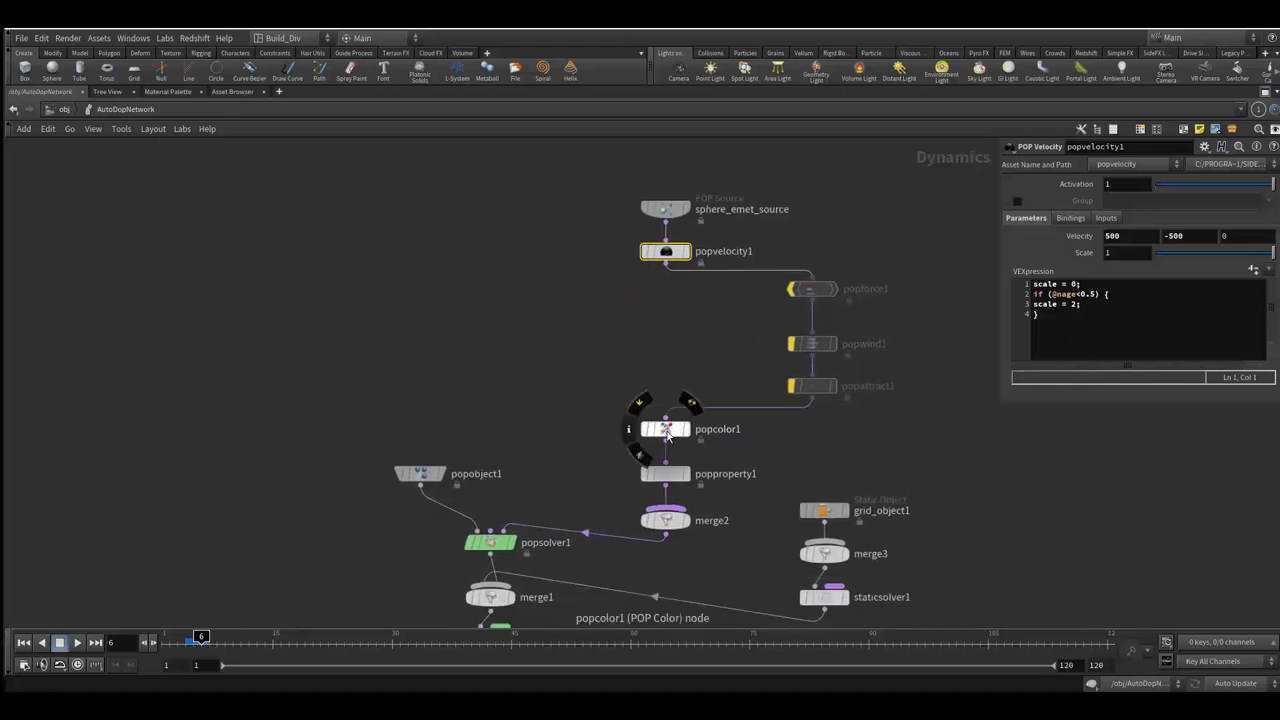
drag(665, 262, 665, 420)
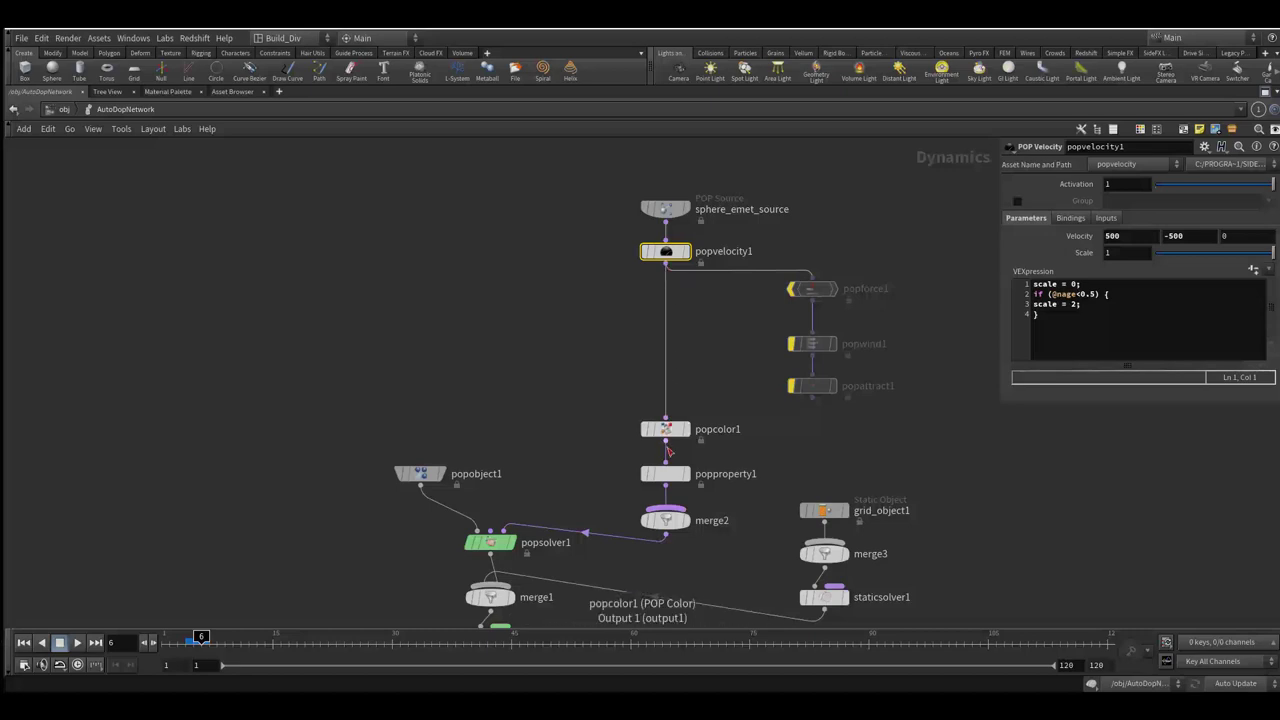
click(667, 434)
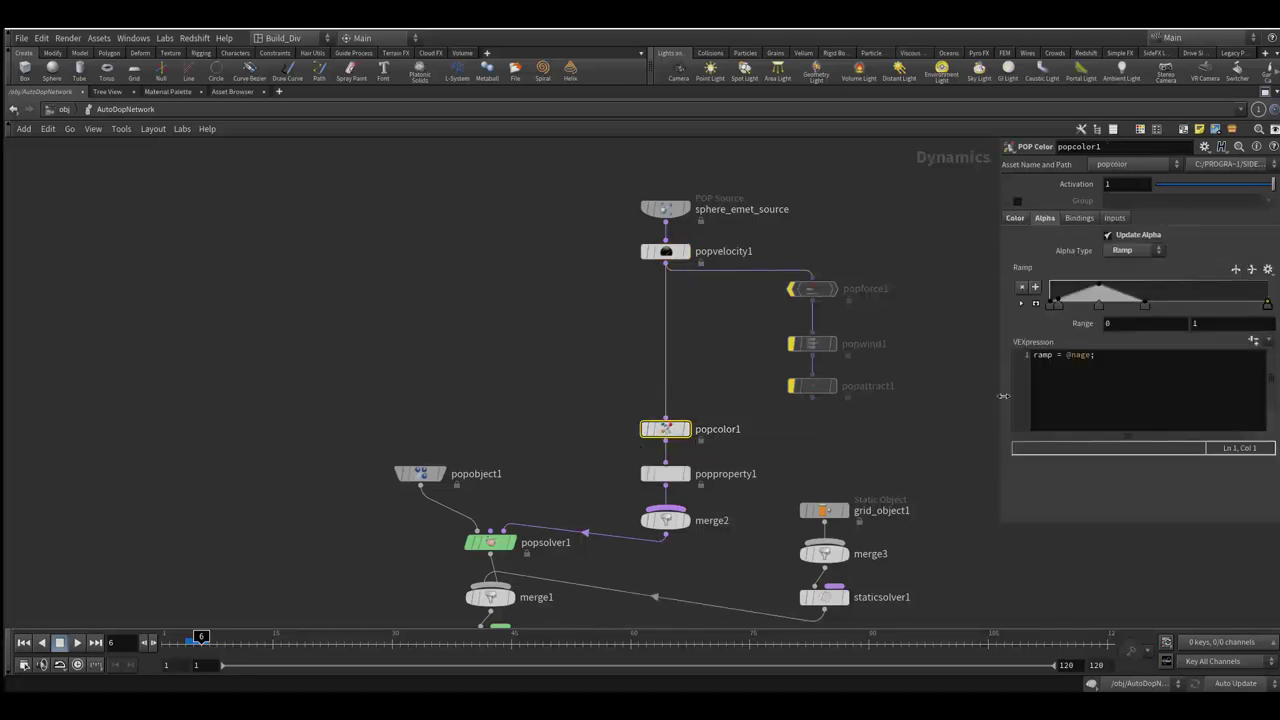
click(1015, 218)
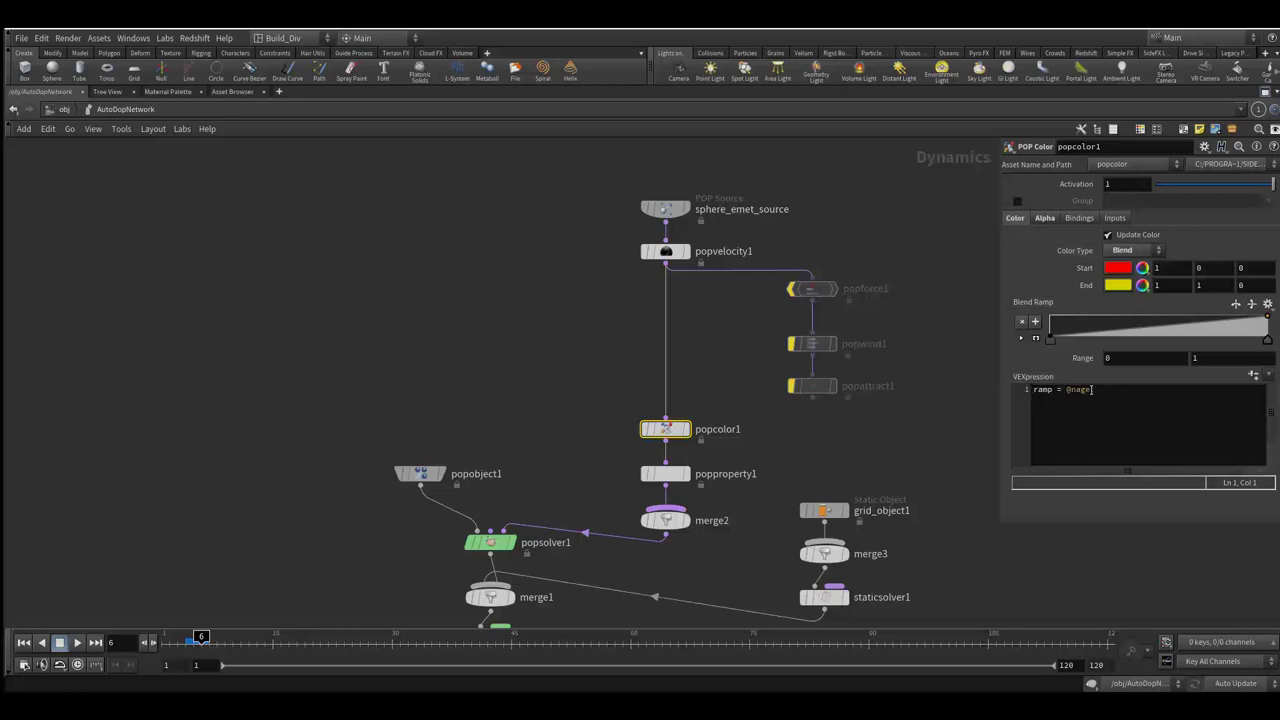
text(;)
click(1098, 390)
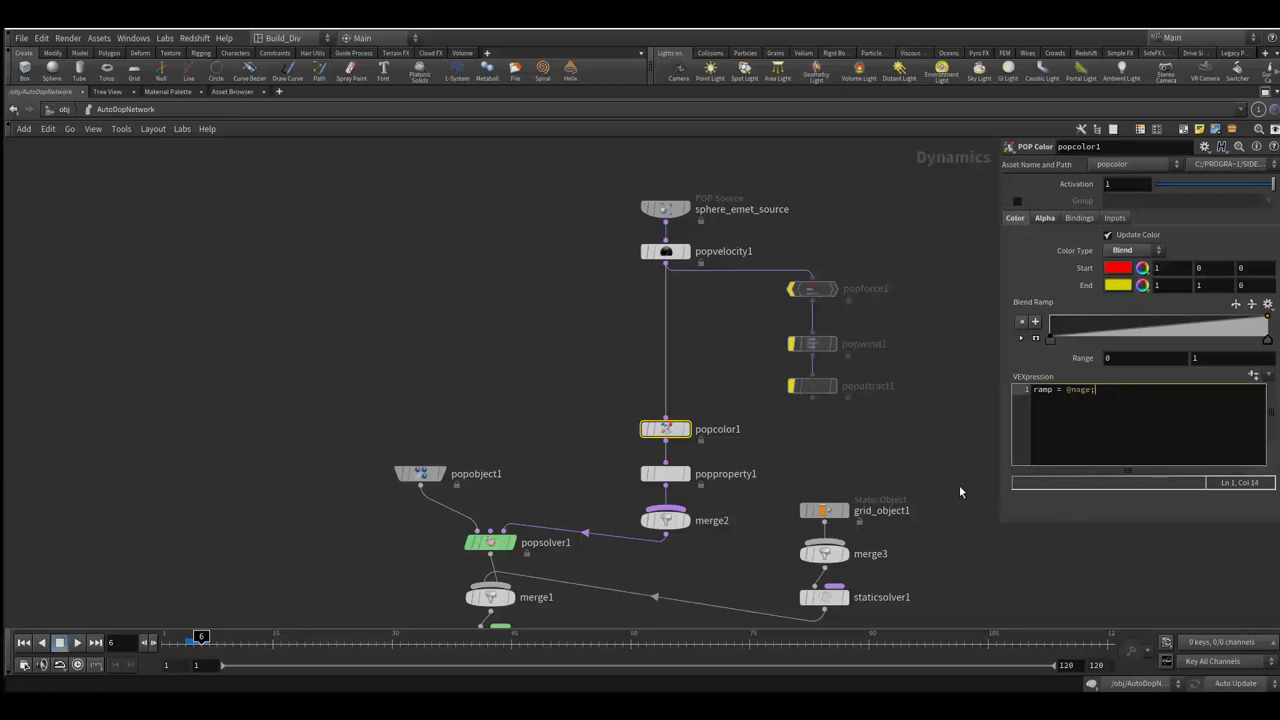
Nudge popcolor1 and popproperty1 upward, then select popproperty1 to show its particle properties.
drag(667, 432, 667, 420)
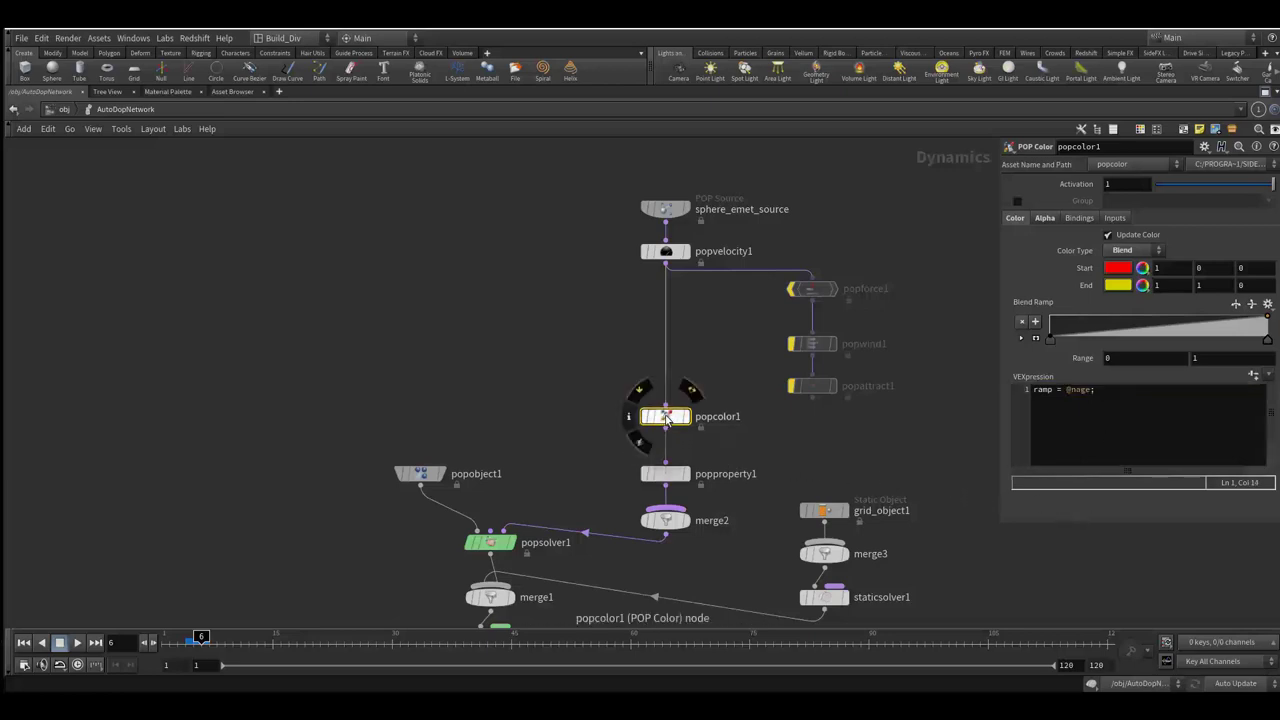
drag(665, 477, 665, 470)
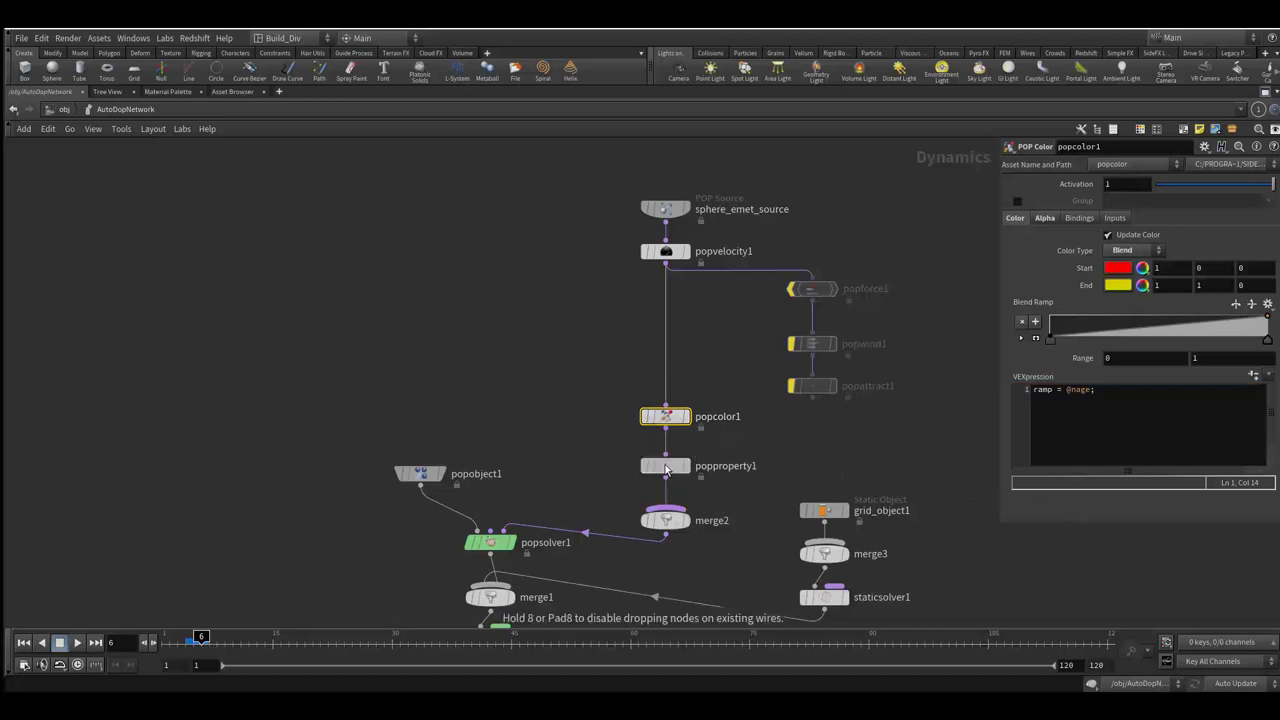
click(665, 470)
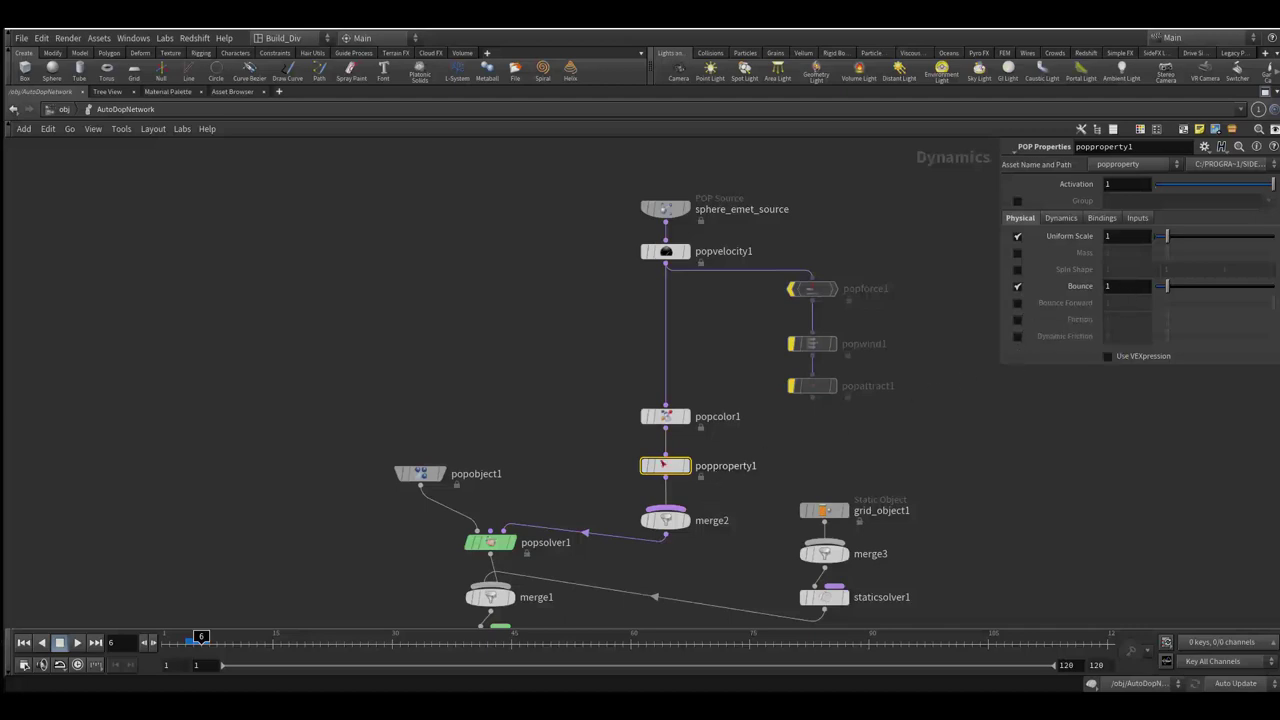
Select popsolver1 and review its Update, Collision, Sleeping, Bindings and Distribution tabs, ending on Substeps.
middle_drag(739, 500, 758, 464)
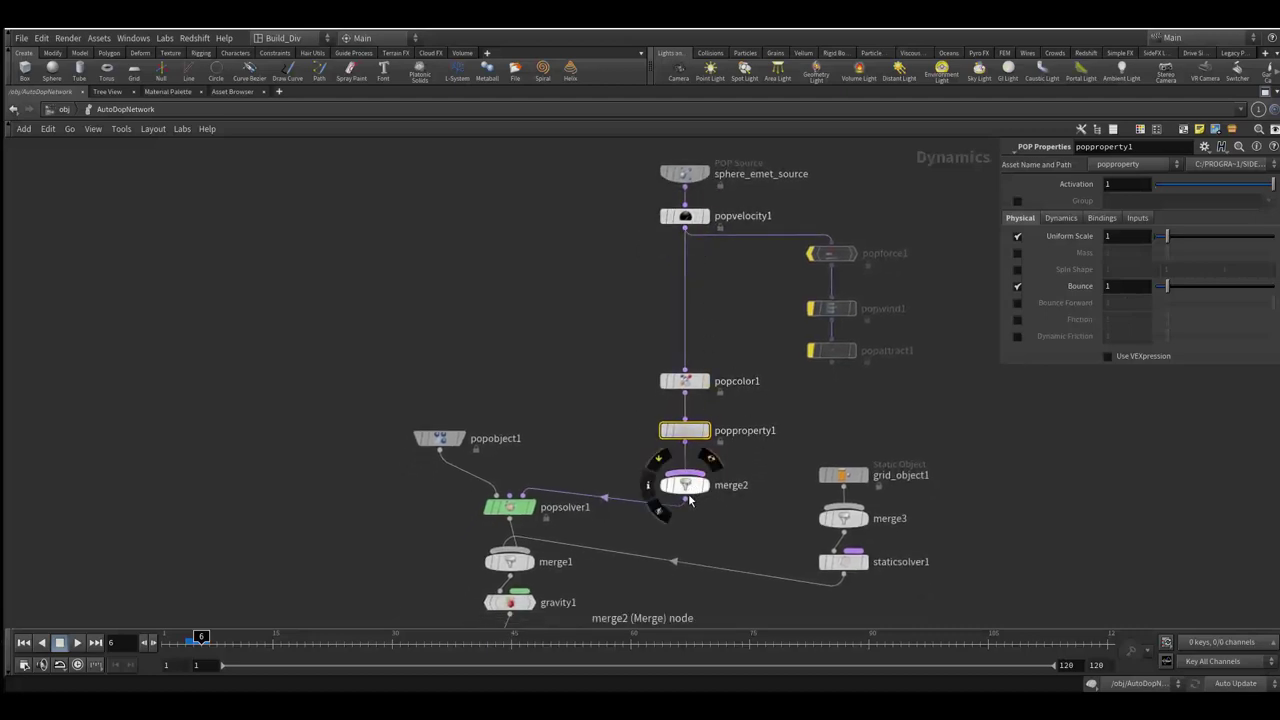
click(508, 510)
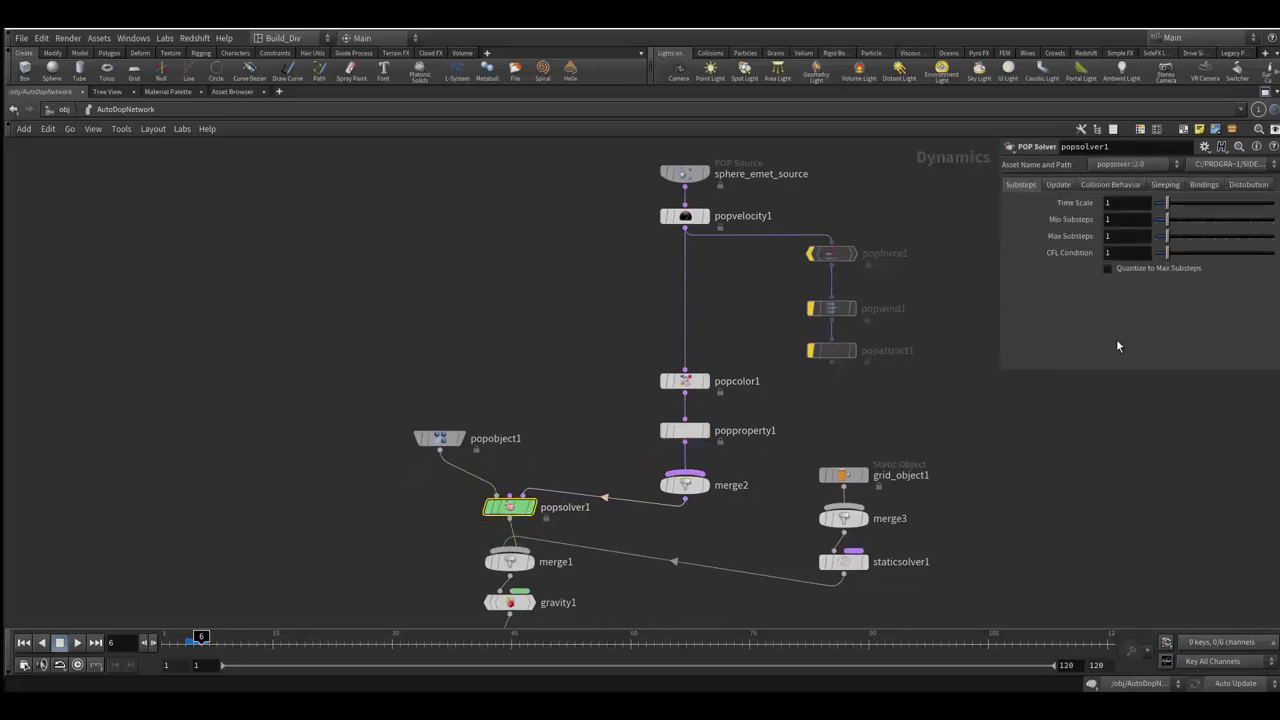
click(1064, 188)
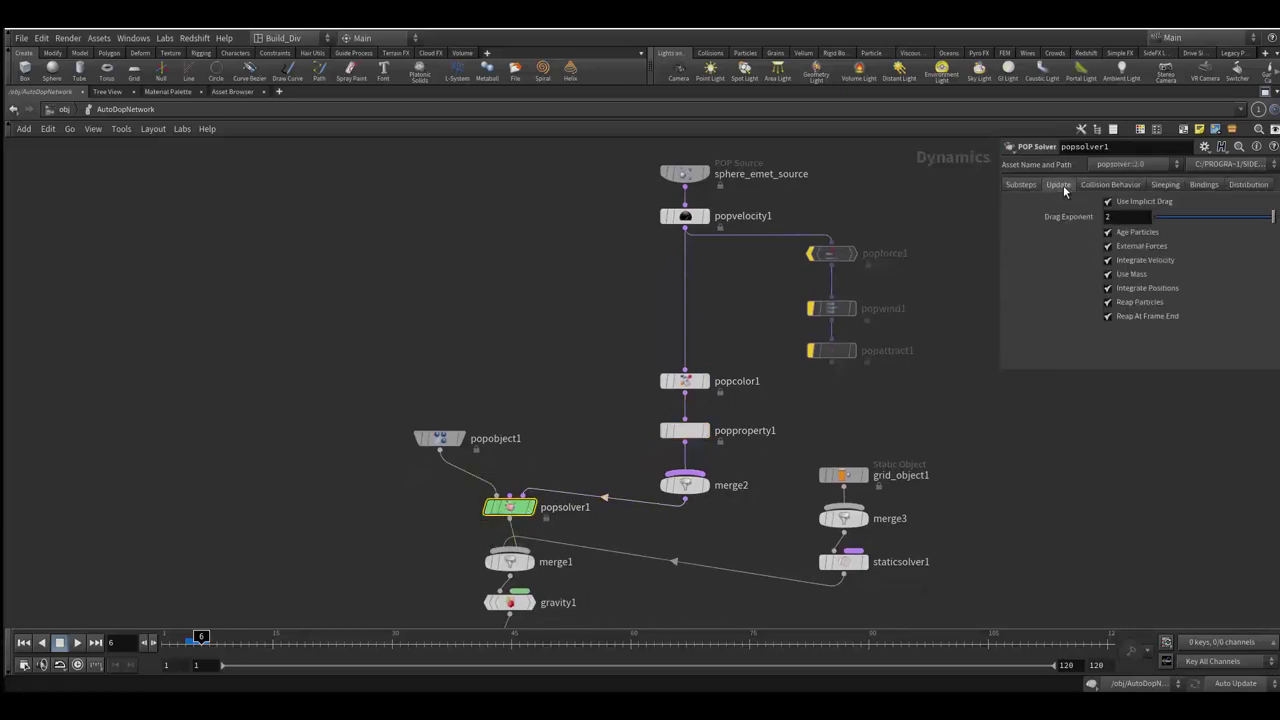
click(1102, 187)
click(1162, 186)
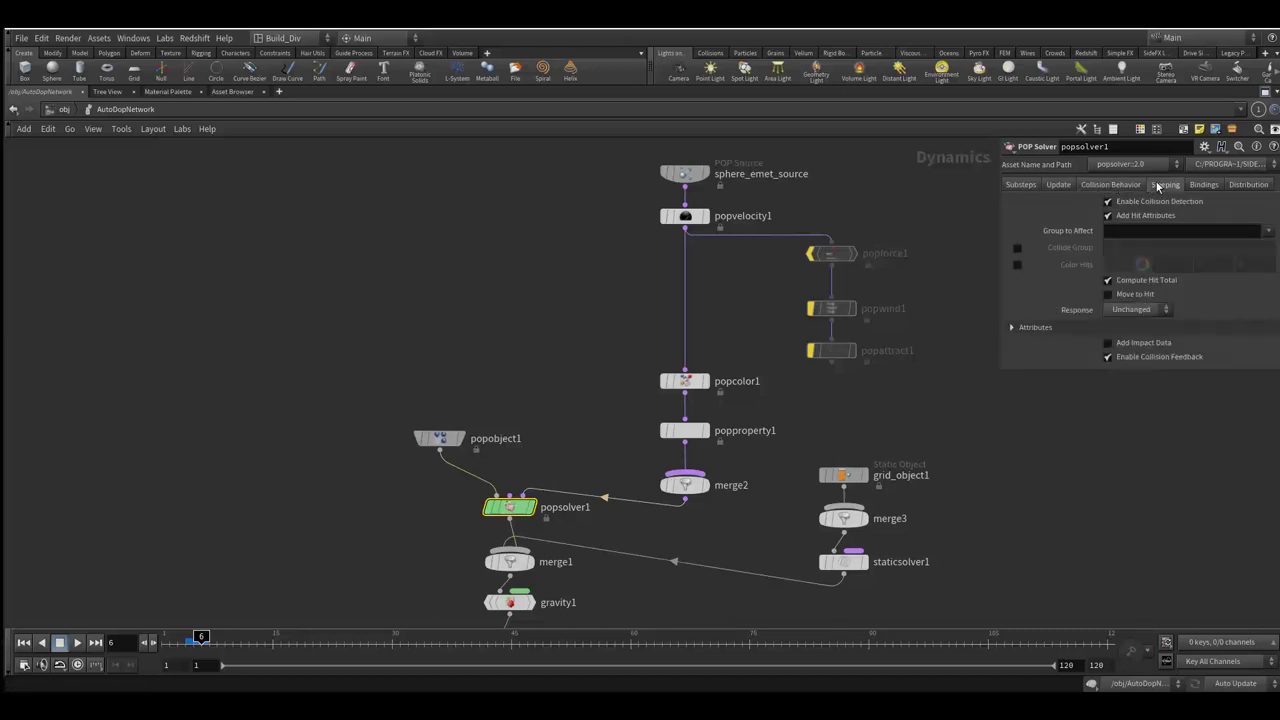
click(1203, 187)
click(1248, 186)
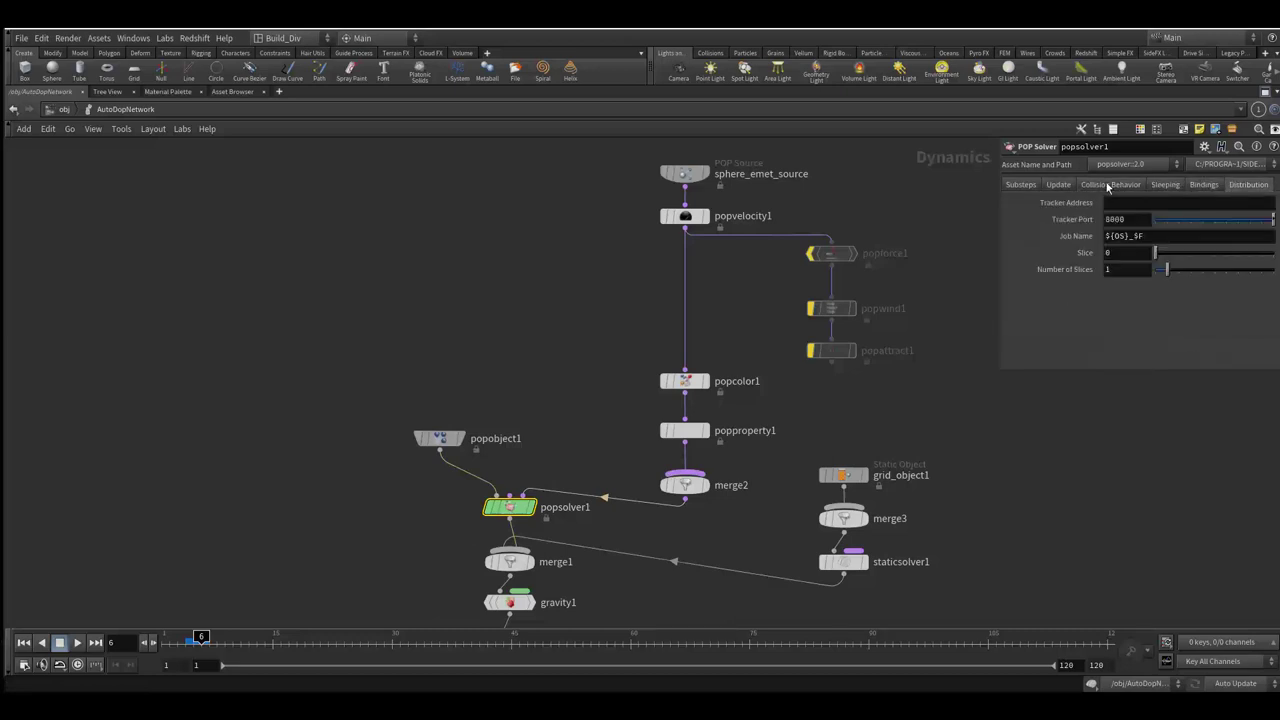
click(1021, 187)
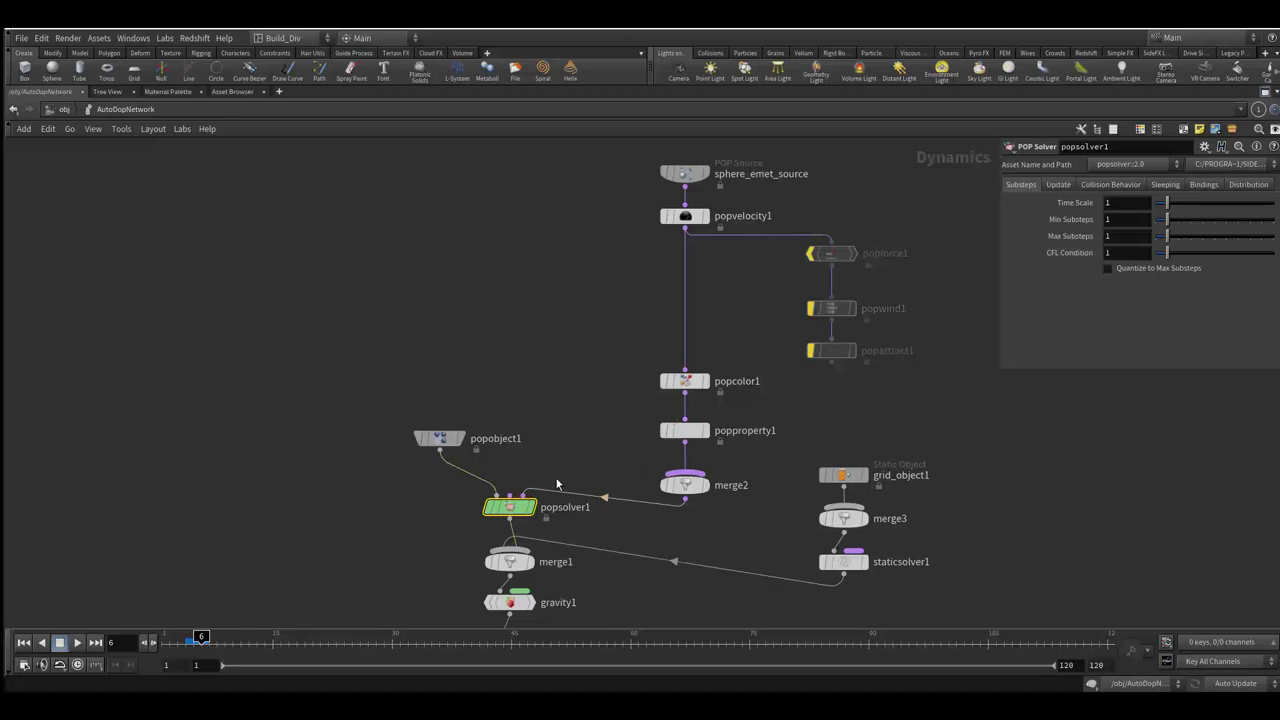
Select popobject1 and check its Collisions and Guides settings.
click(443, 440)
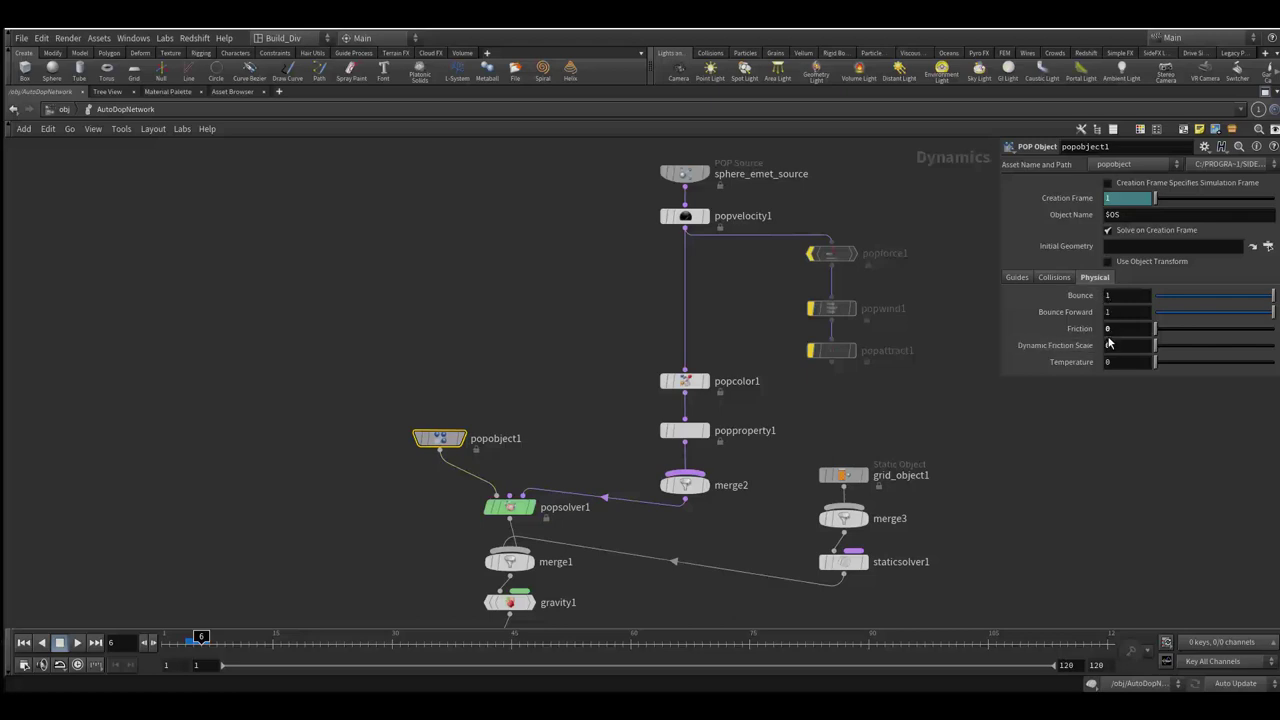
click(1053, 279)
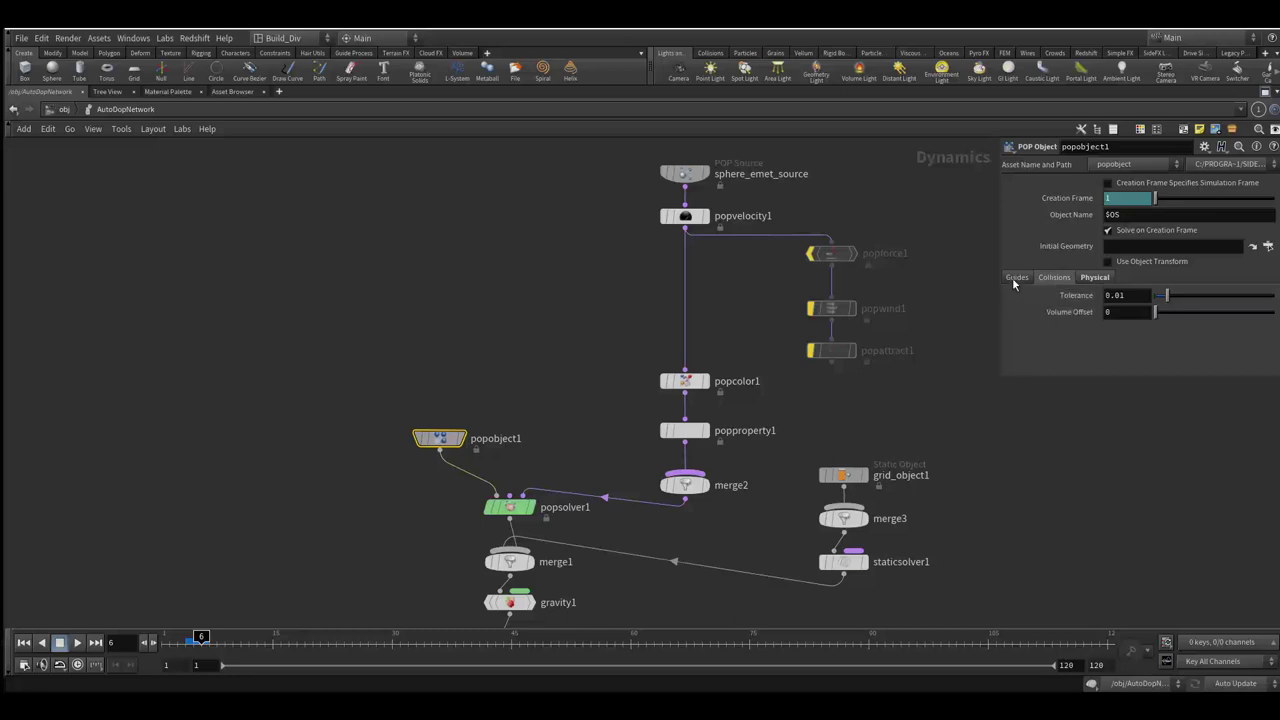
click(1015, 278)
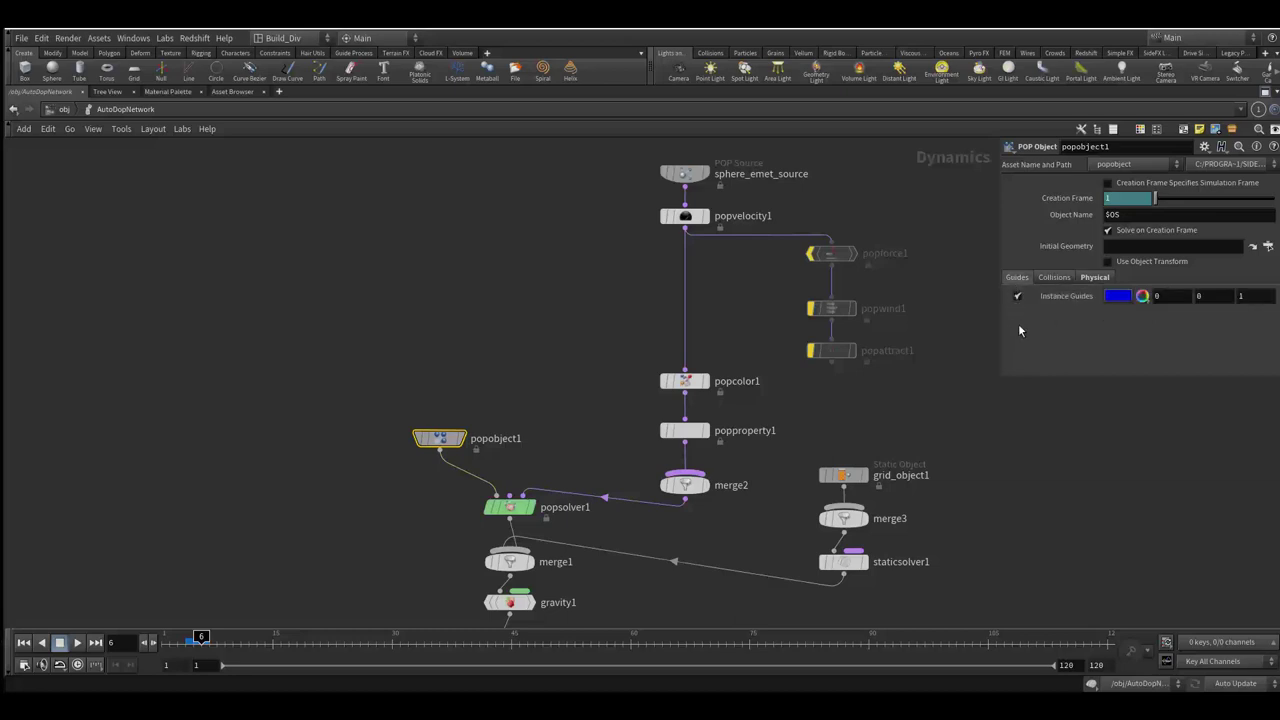
middle_drag(593, 470, 602, 396)
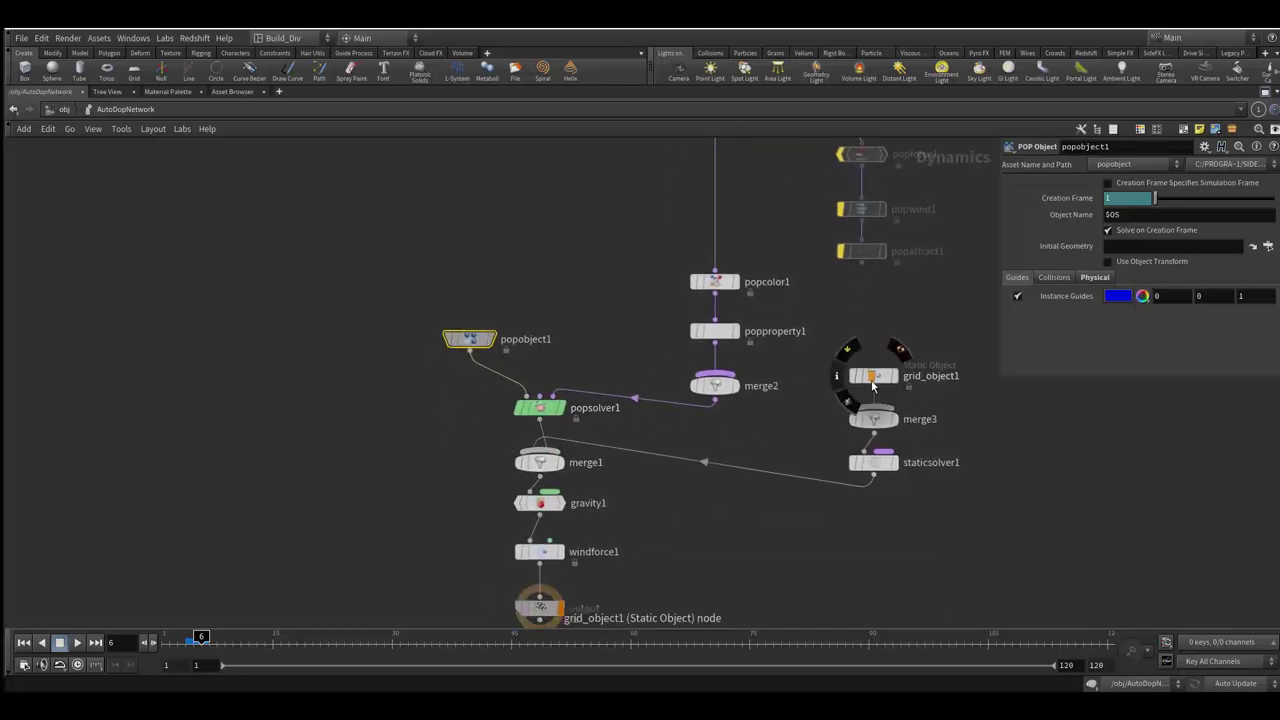
Switch the shelf to Collisions and select windforce1 to review its wind settings.
click(711, 53)
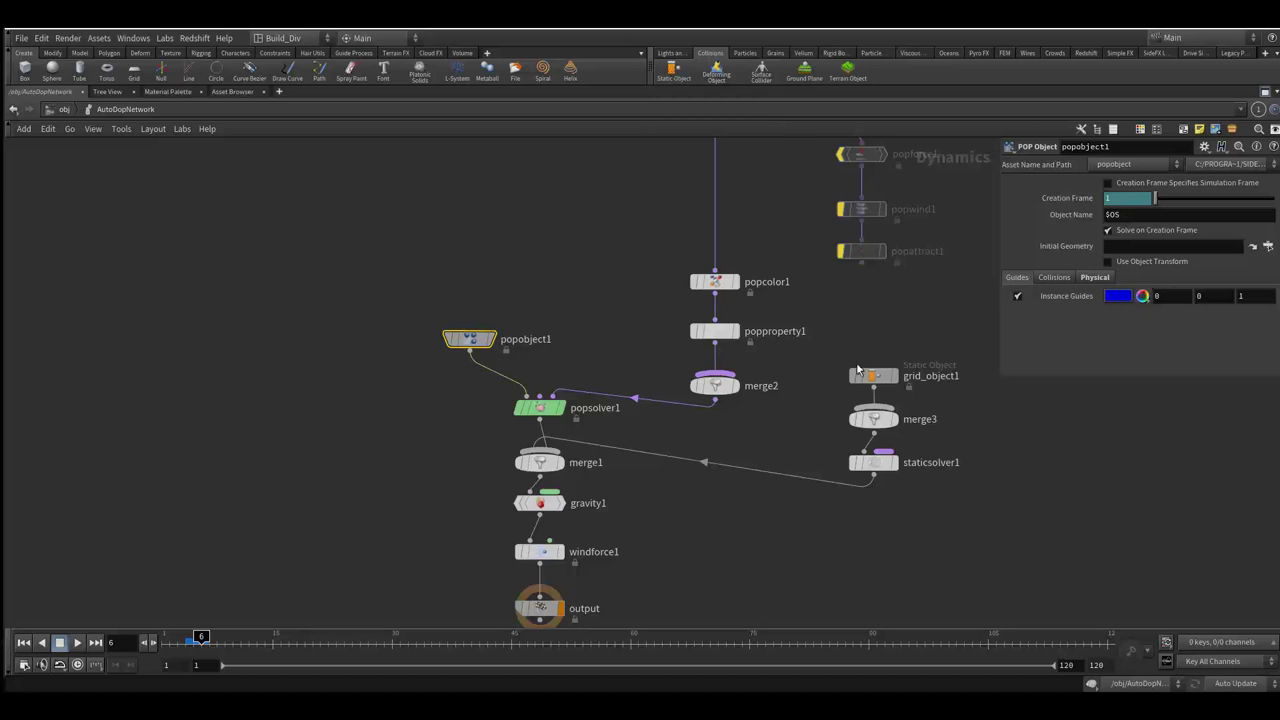
drag(880, 470, 883, 461)
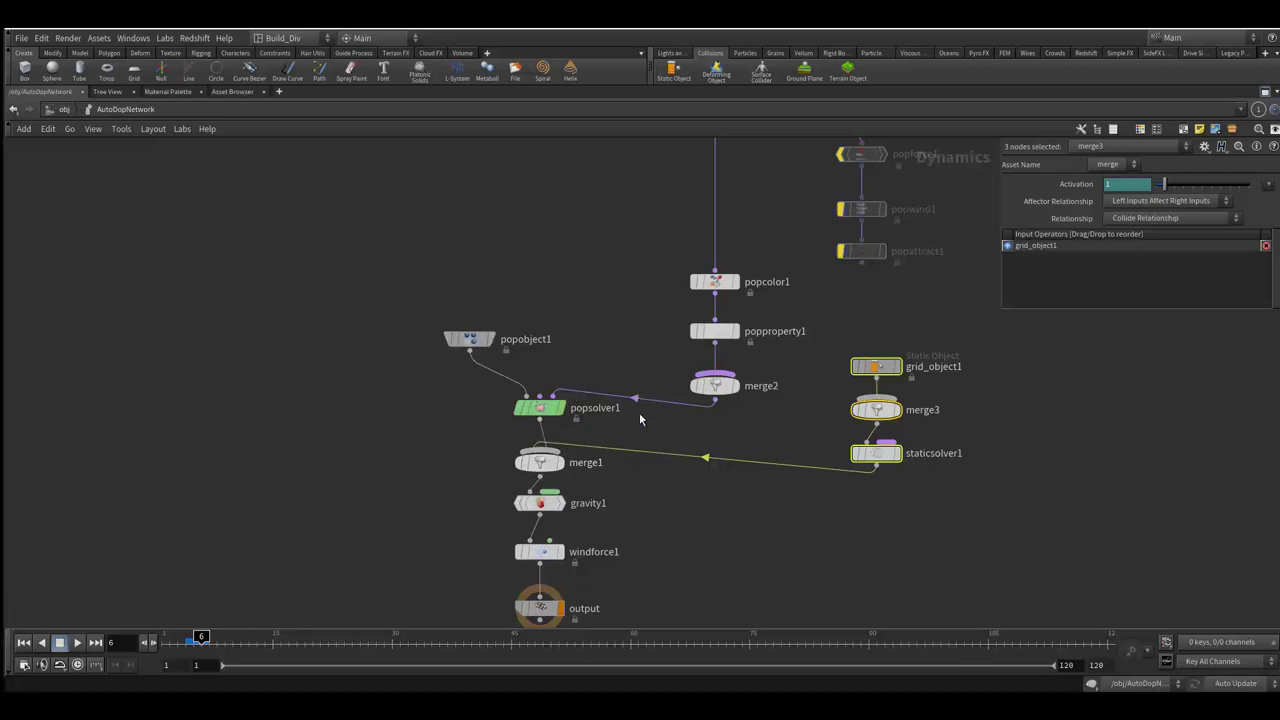
middle_drag(643, 477, 643, 445)
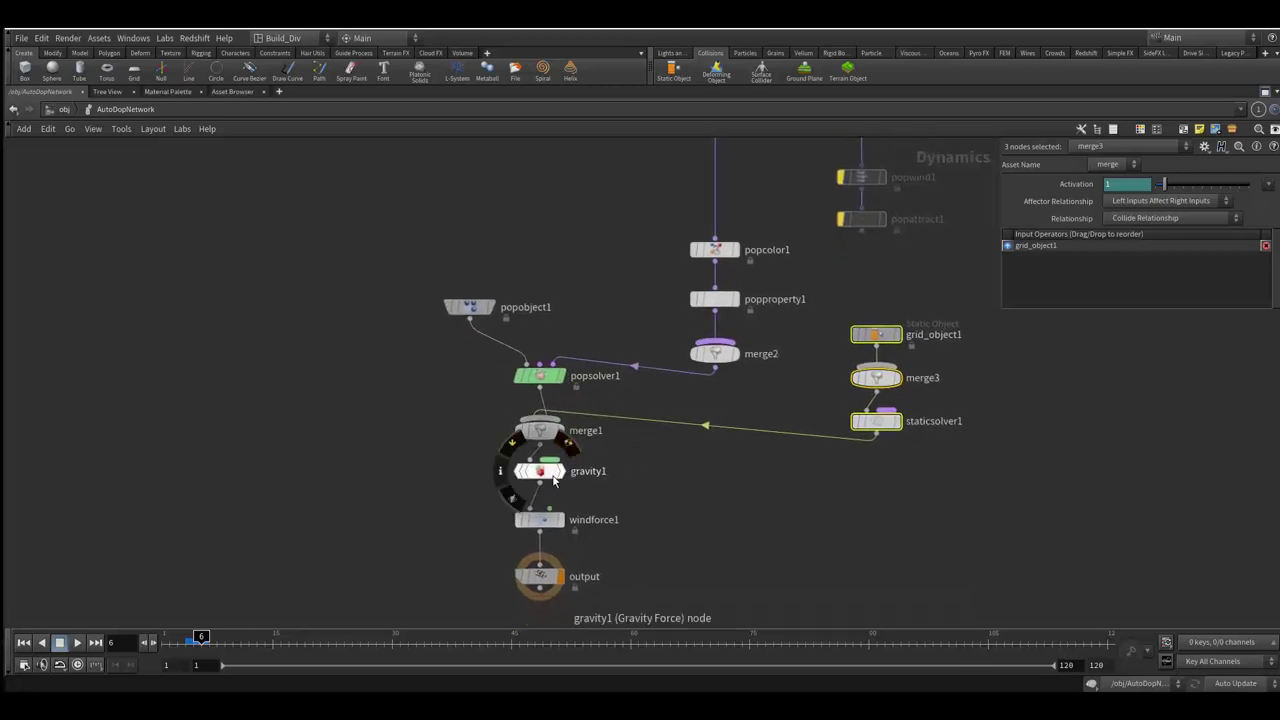
click(548, 530)
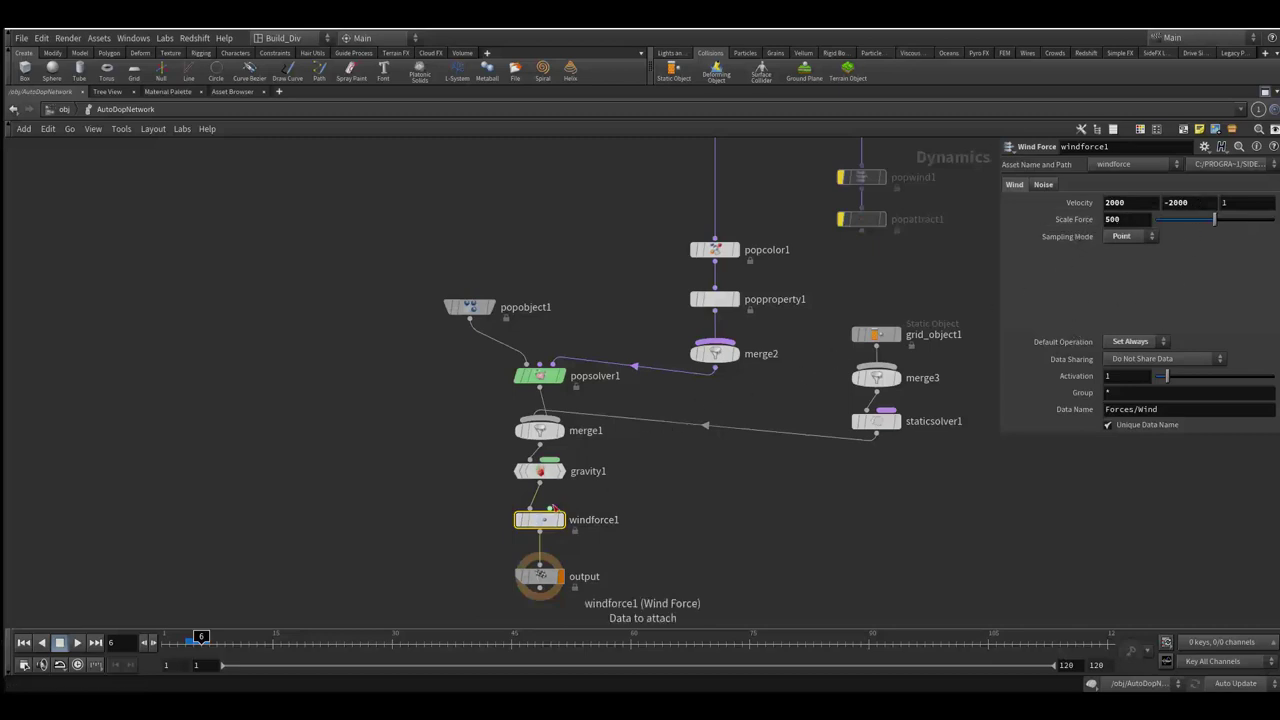
Cancel an unfinished wire from windforce1 with Esc and restore the full multi-pane layout.
drag(551, 512, 735, 496)
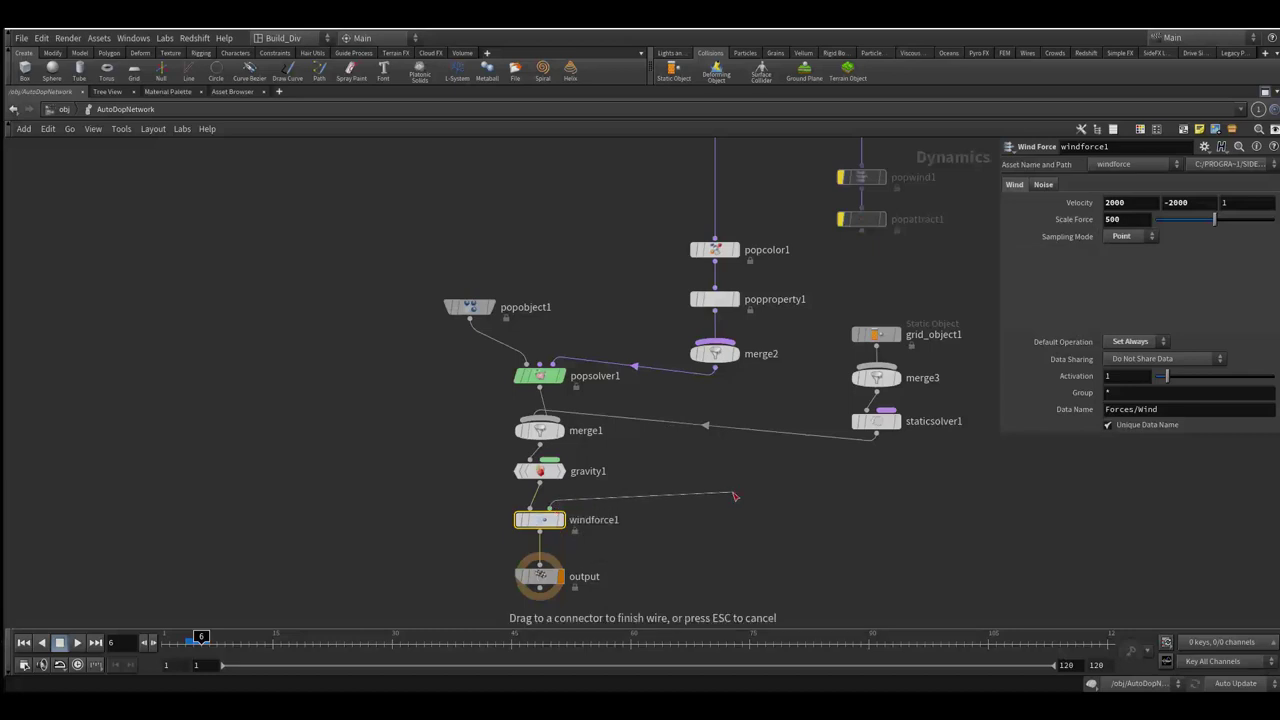
drag(735, 495, 712, 490)
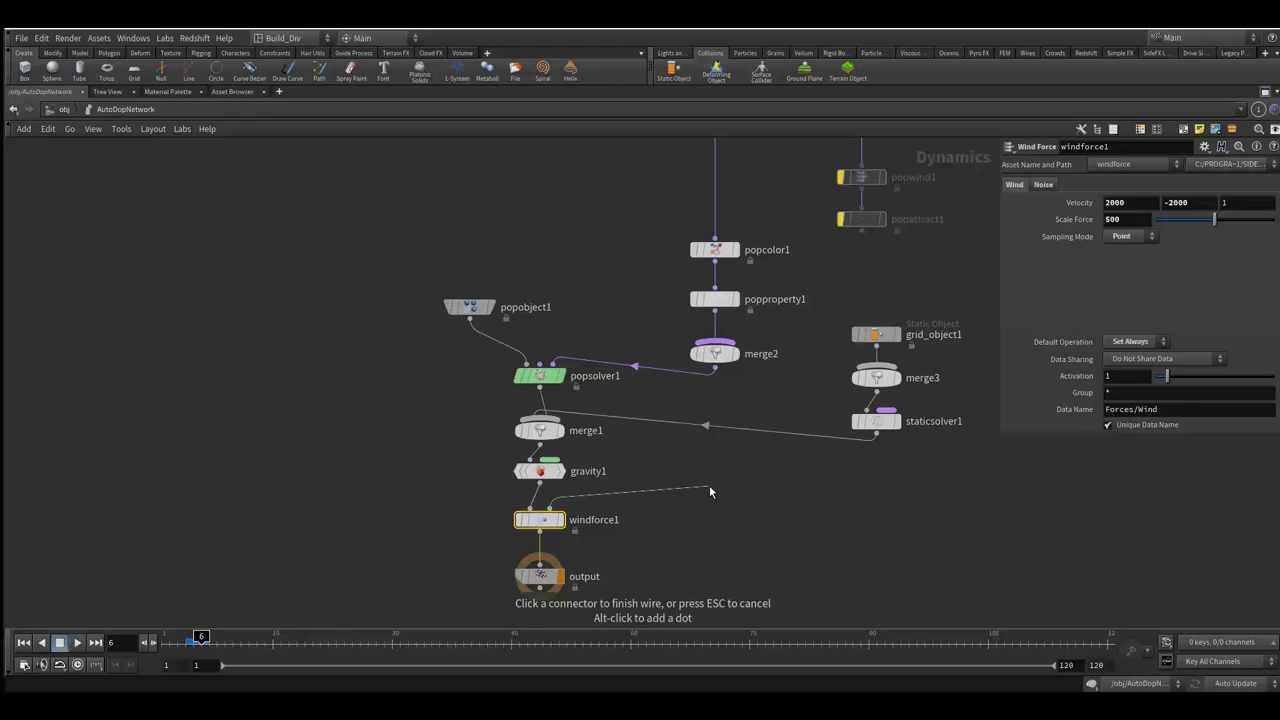
key(Escape)
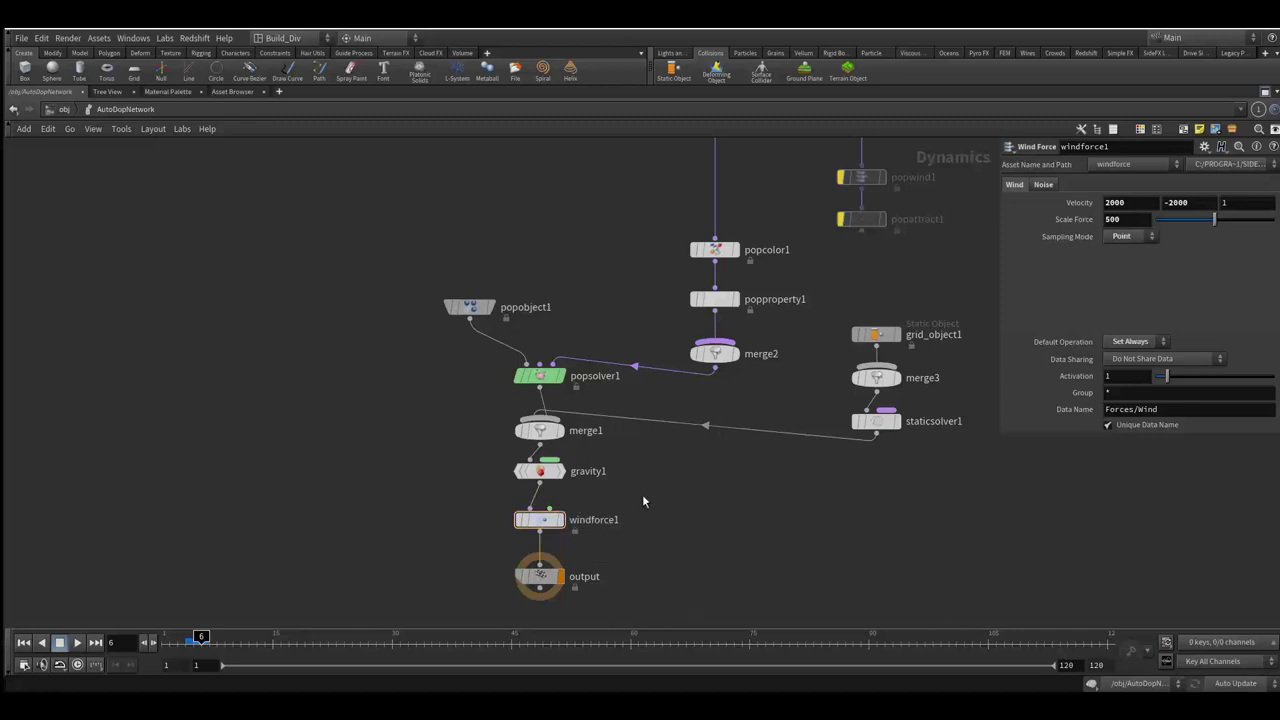
click(1265, 93)
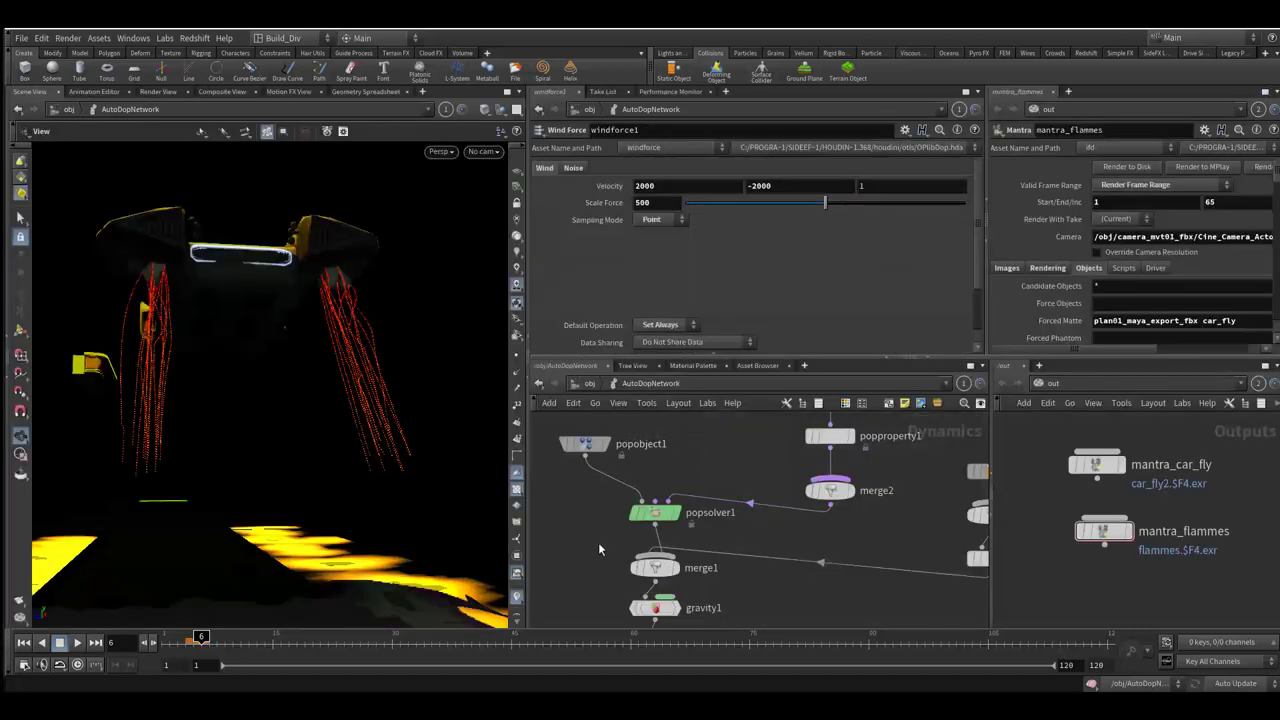
Go up to /obj, select grid_object1 to show its transform, and orbit the viewport.
middle_drag(600, 544, 570, 517)
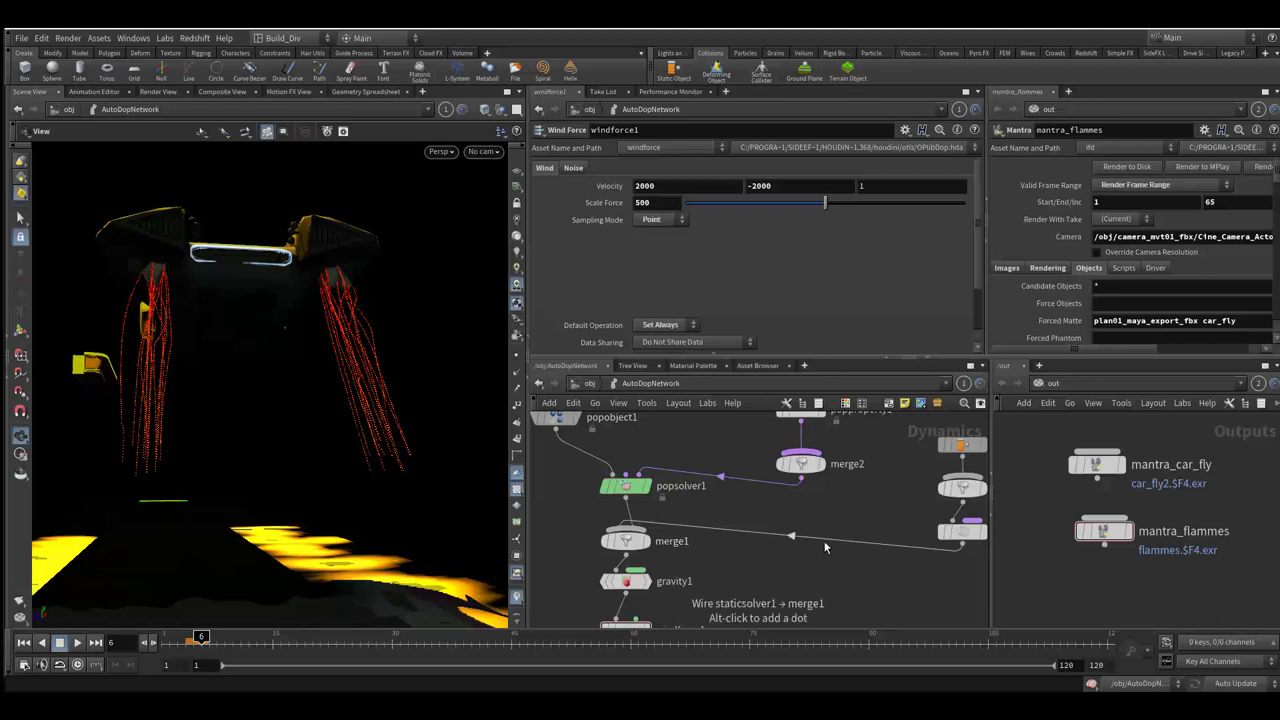
click(588, 384)
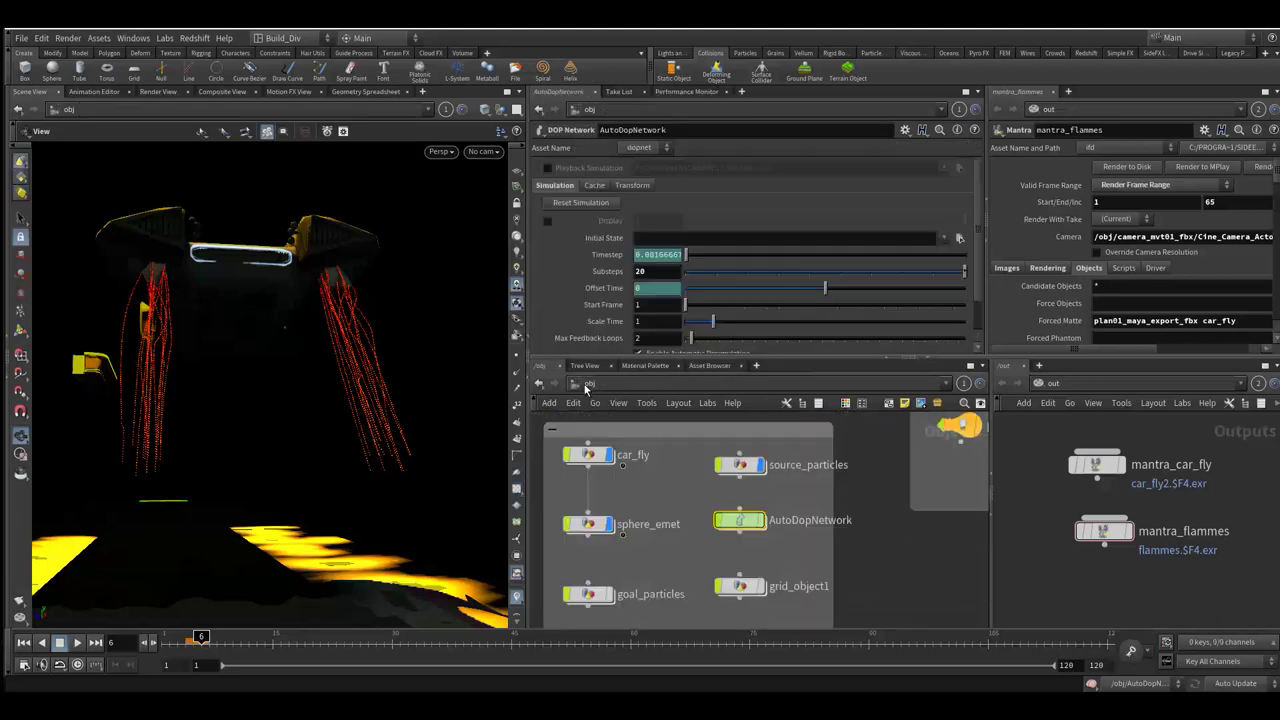
click(760, 588)
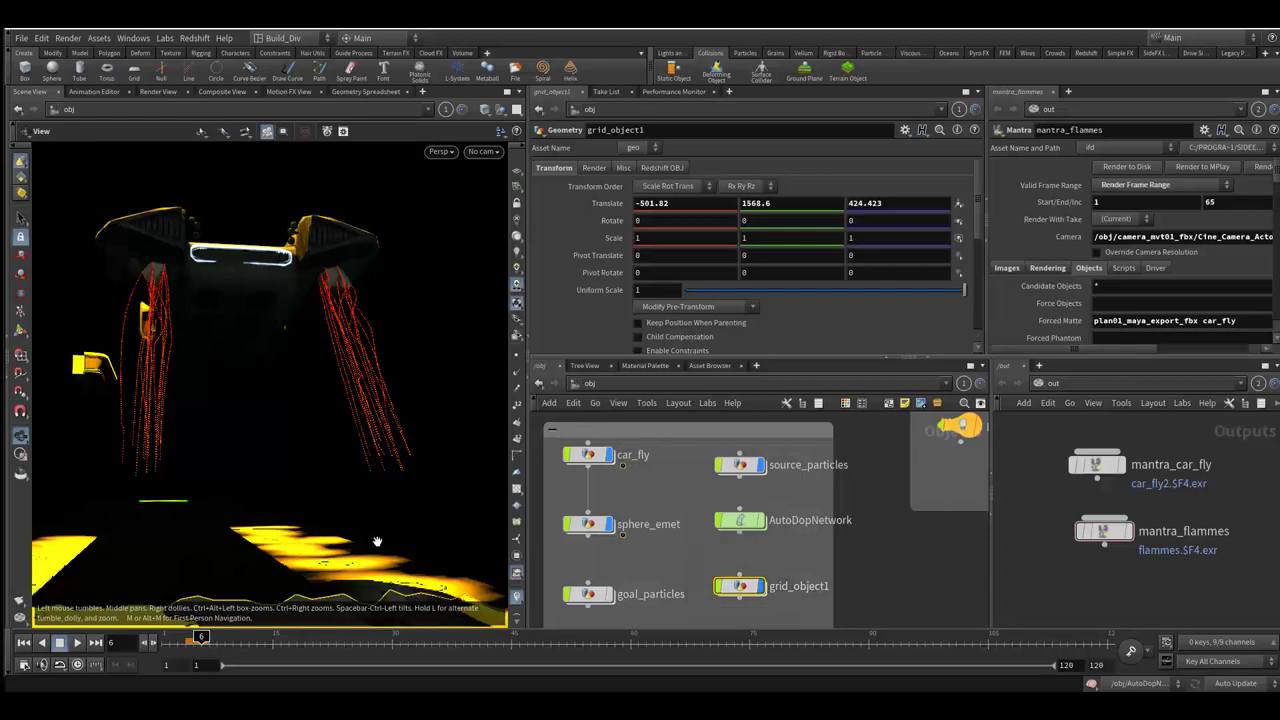
mouse_move(376, 541)
mouse_down()
mouse_move(243, 527)
mouse_move(236, 540)
mouse_up()
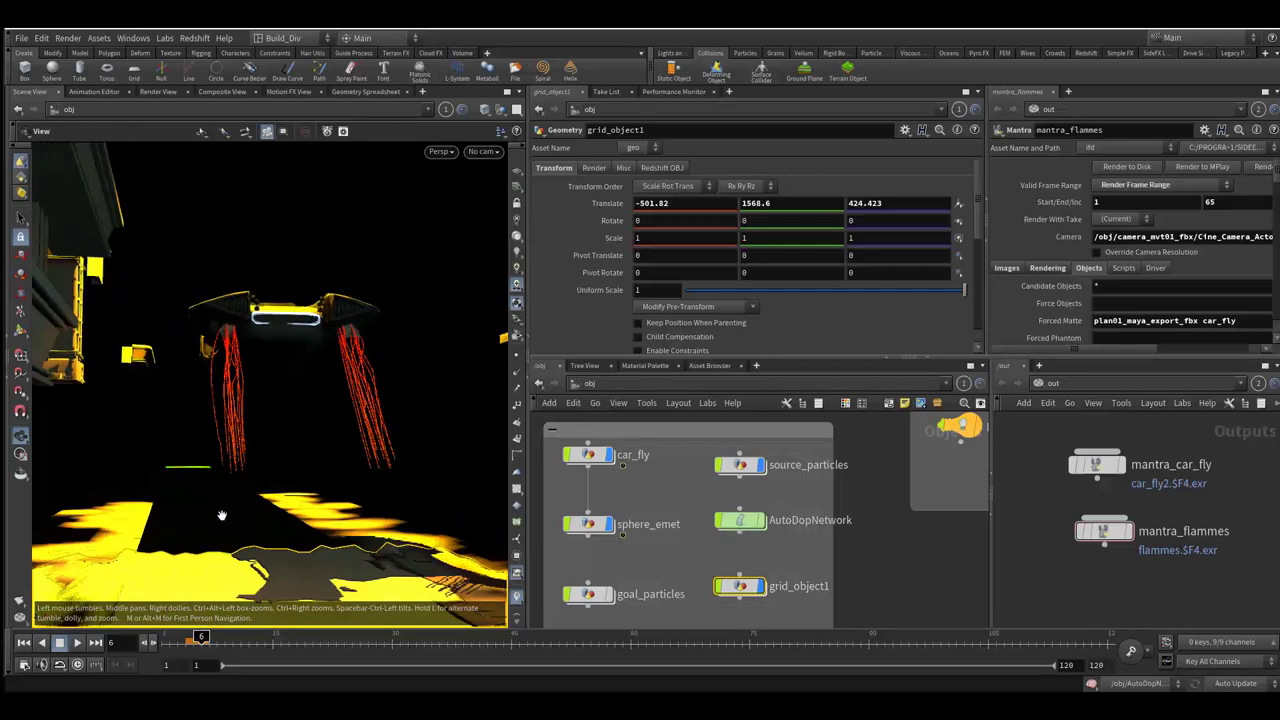
Dive inside grid_object1 and frame the grid1-to-collisionsource1 node chain.
double_click(740, 588)
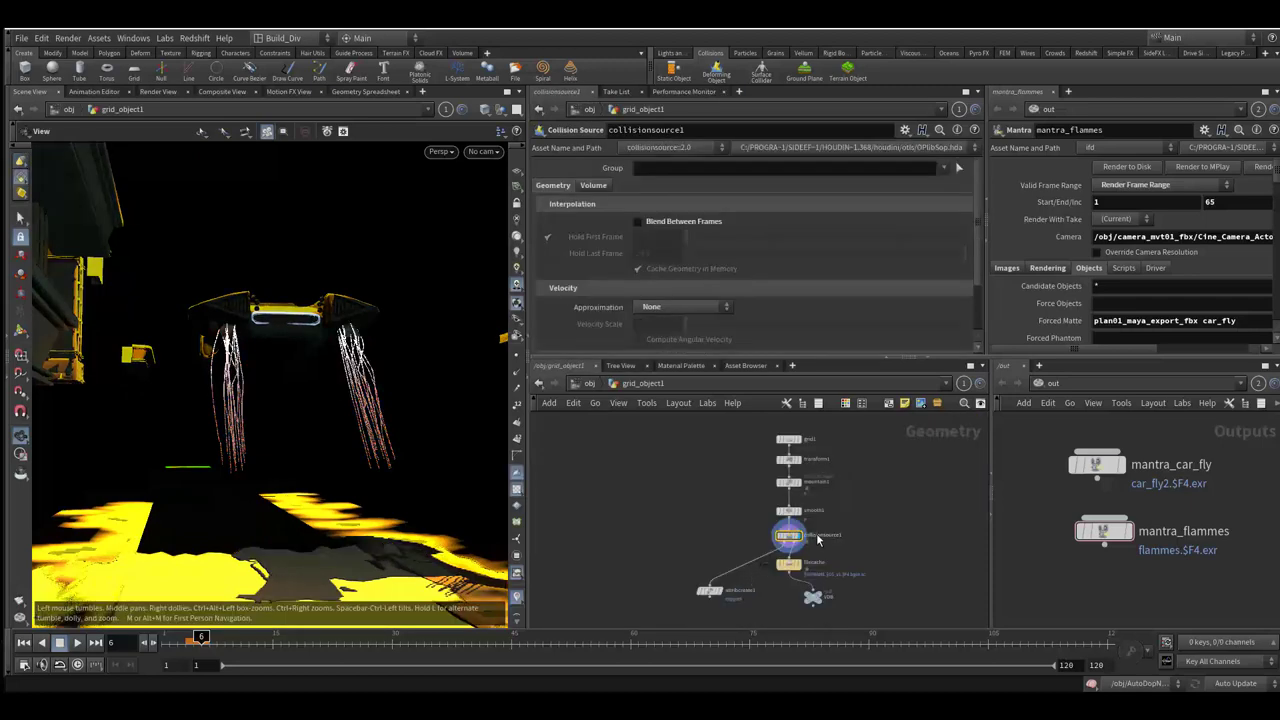
scroll(820, 525, up, 2)
mouse_move(869, 483)
middle_down()
mouse_move(838, 571)
mouse_move(840, 520)
middle_up()
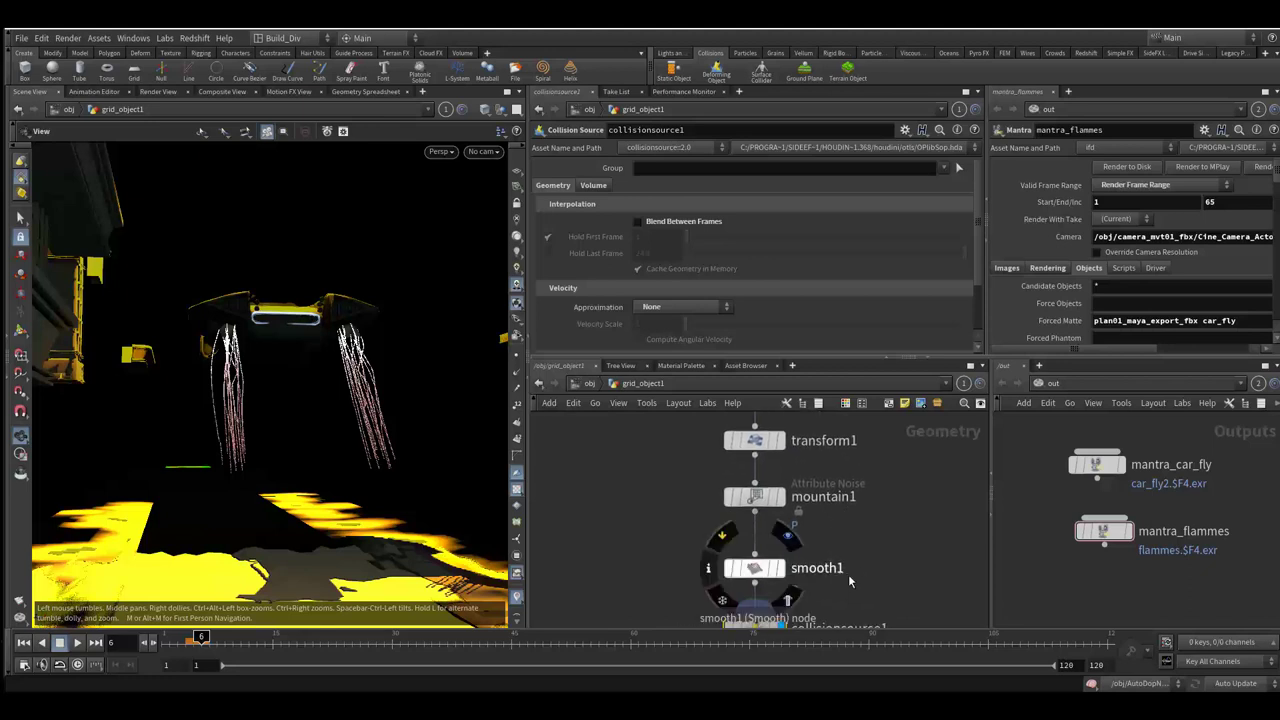
middle_drag(848, 574, 848, 513)
scroll(651, 537, down, 2)
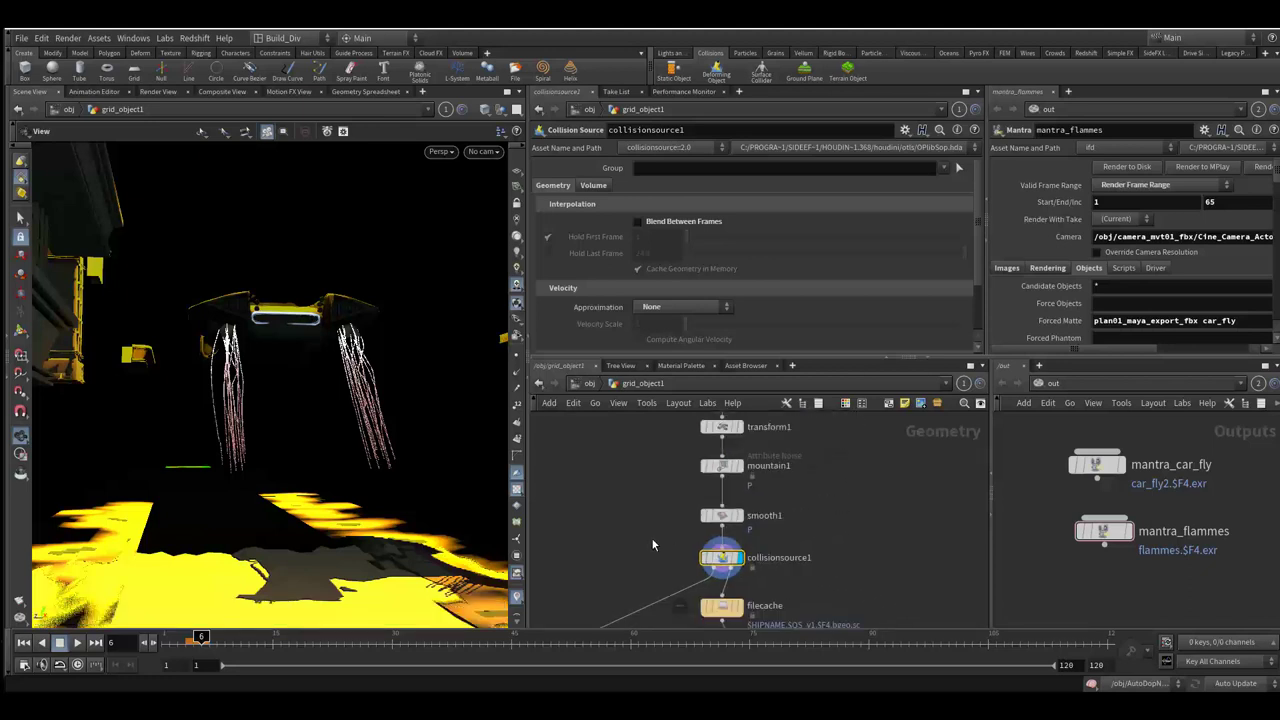
mouse_move(651, 537)
middle_down()
mouse_move(669, 459)
mouse_move(693, 444)
middle_up()
drag(663, 523, 806, 604)
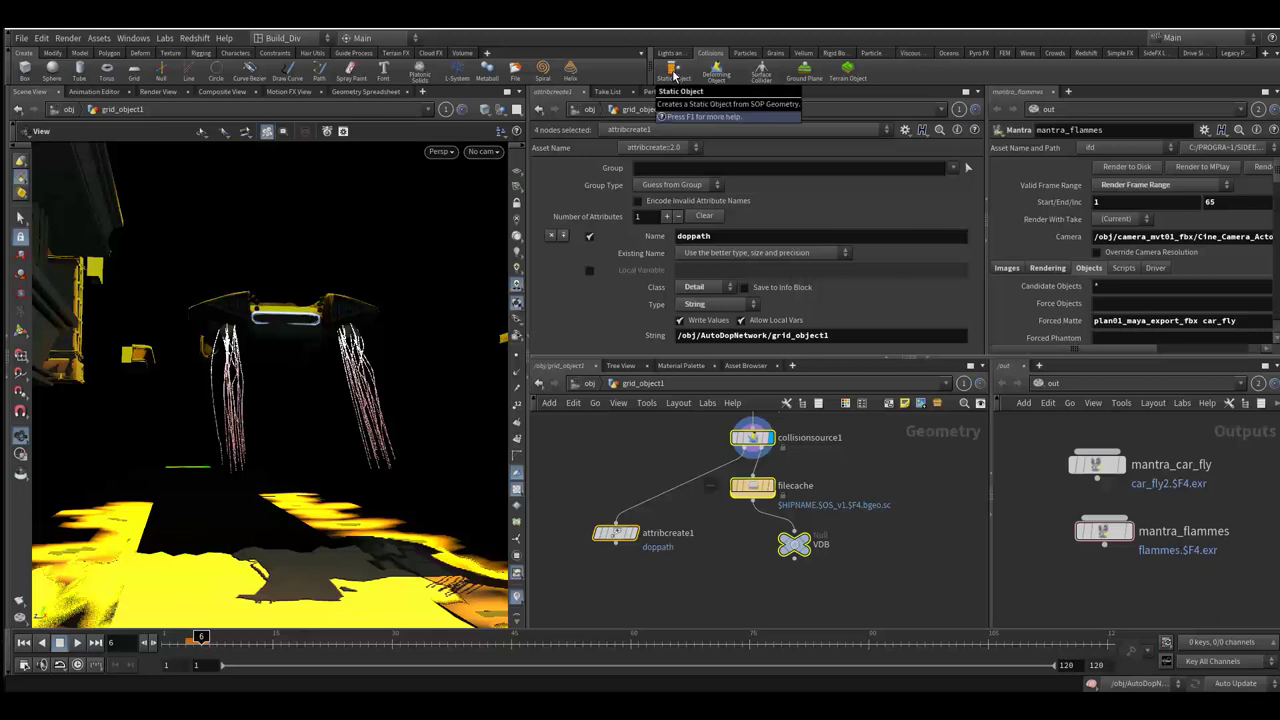
middle_drag(847, 478, 847, 498)
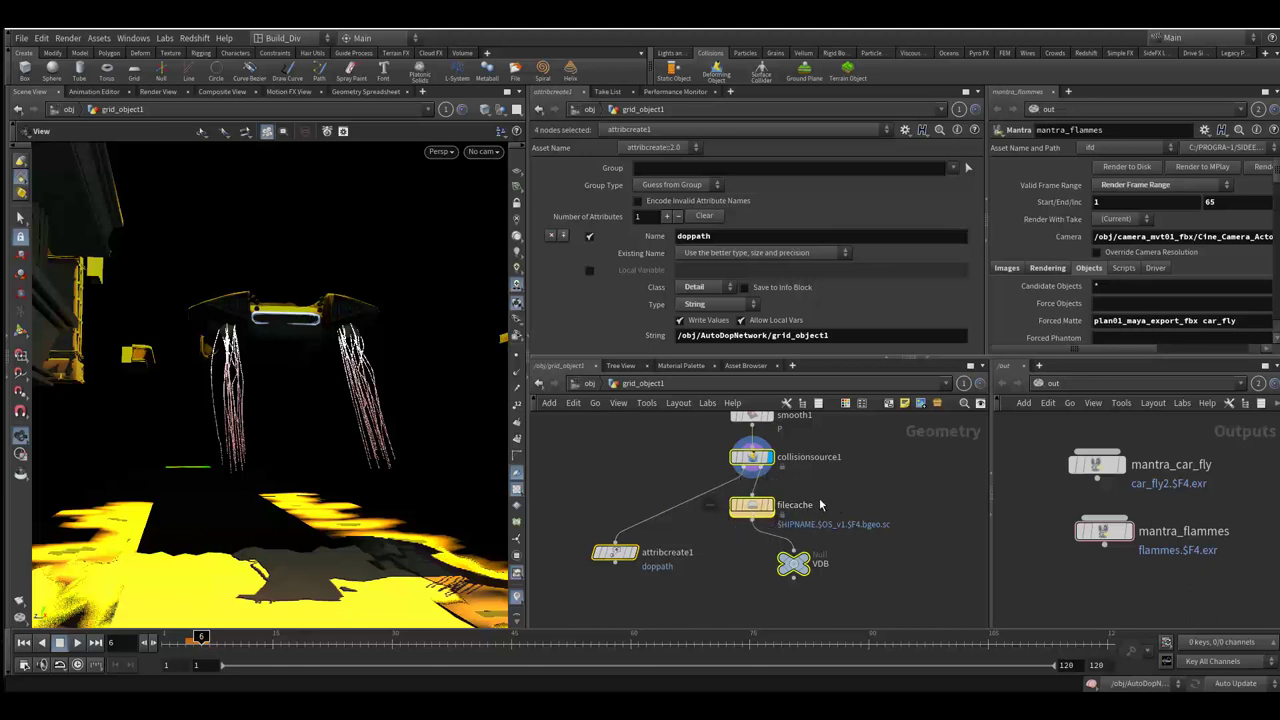
Reposition filecache, attribcreate1 and the VDB node, deselect, and return to /obj.
drag(756, 505, 804, 501)
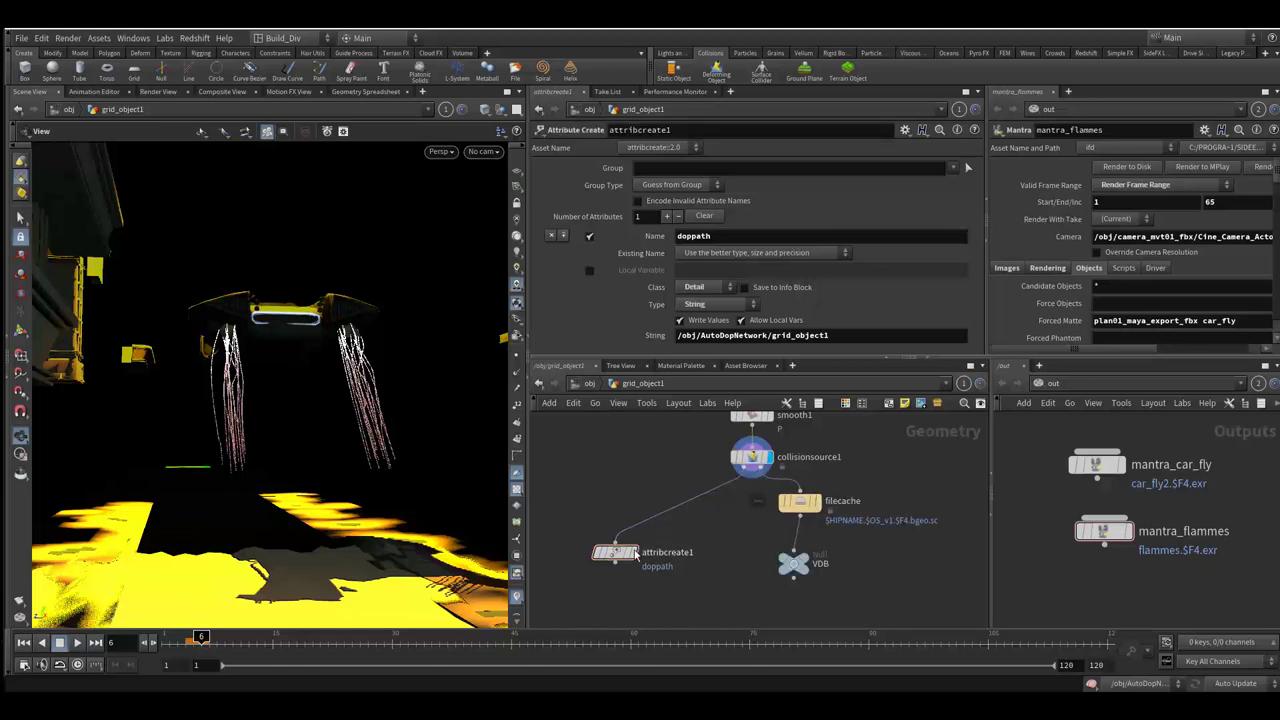
drag(616, 556, 639, 545)
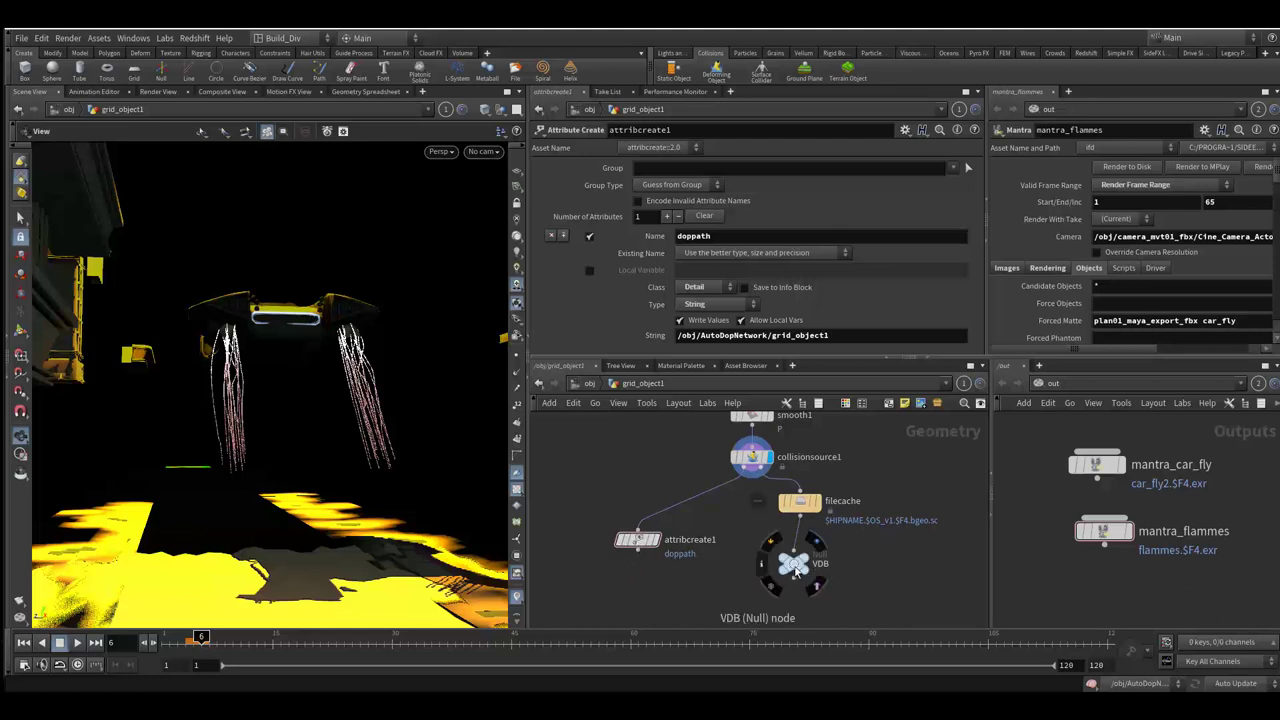
drag(794, 566, 798, 565)
middle_drag(581, 457, 587, 497)
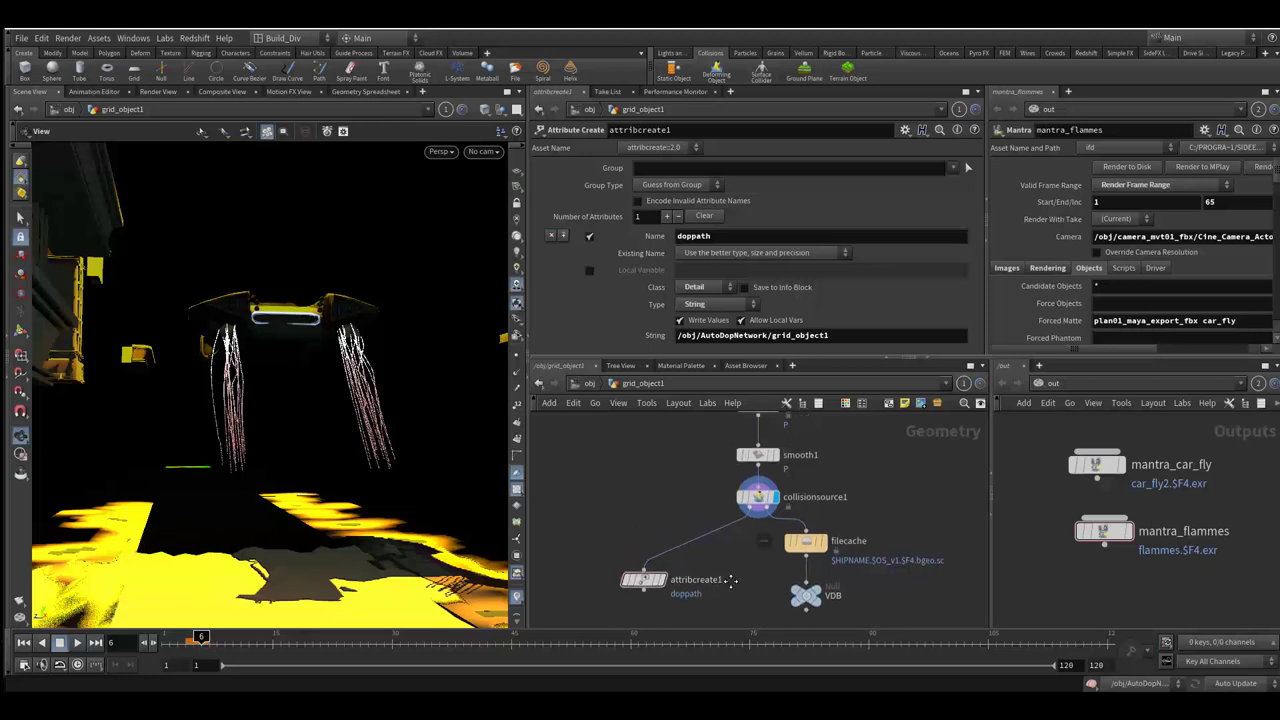
drag(584, 483, 852, 592)
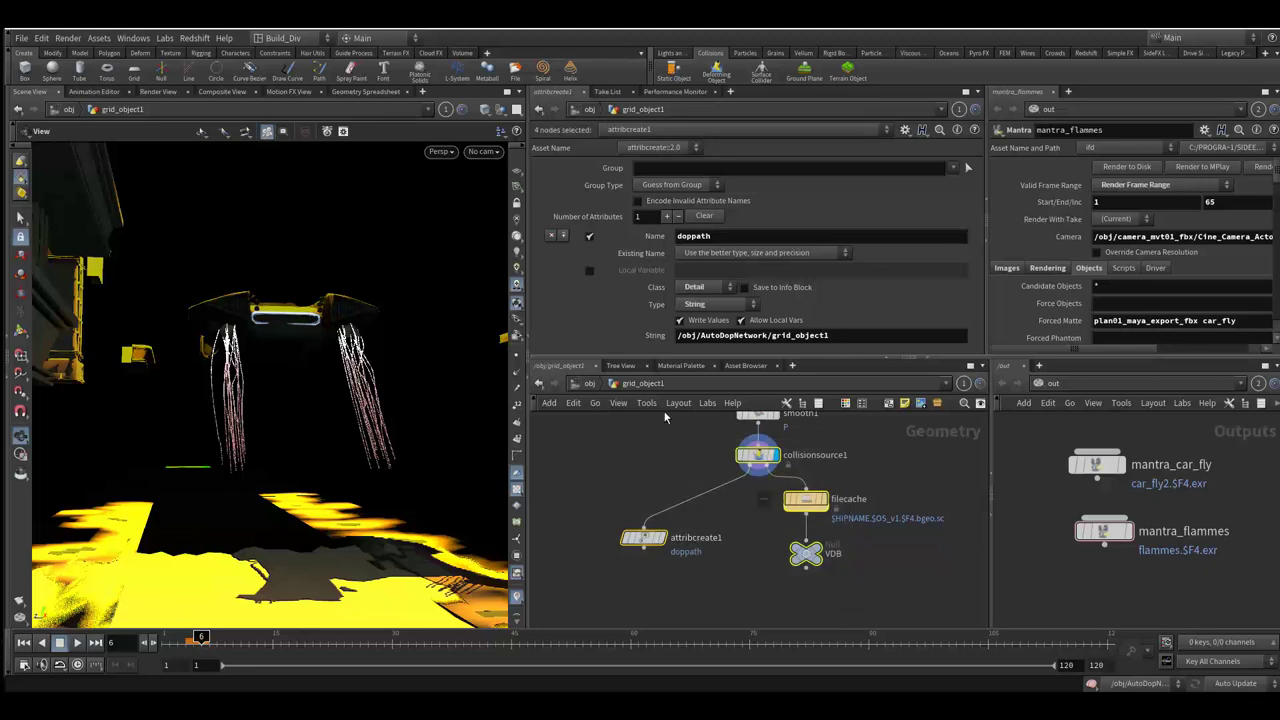
click(646, 468)
middle_drag(644, 463, 638, 499)
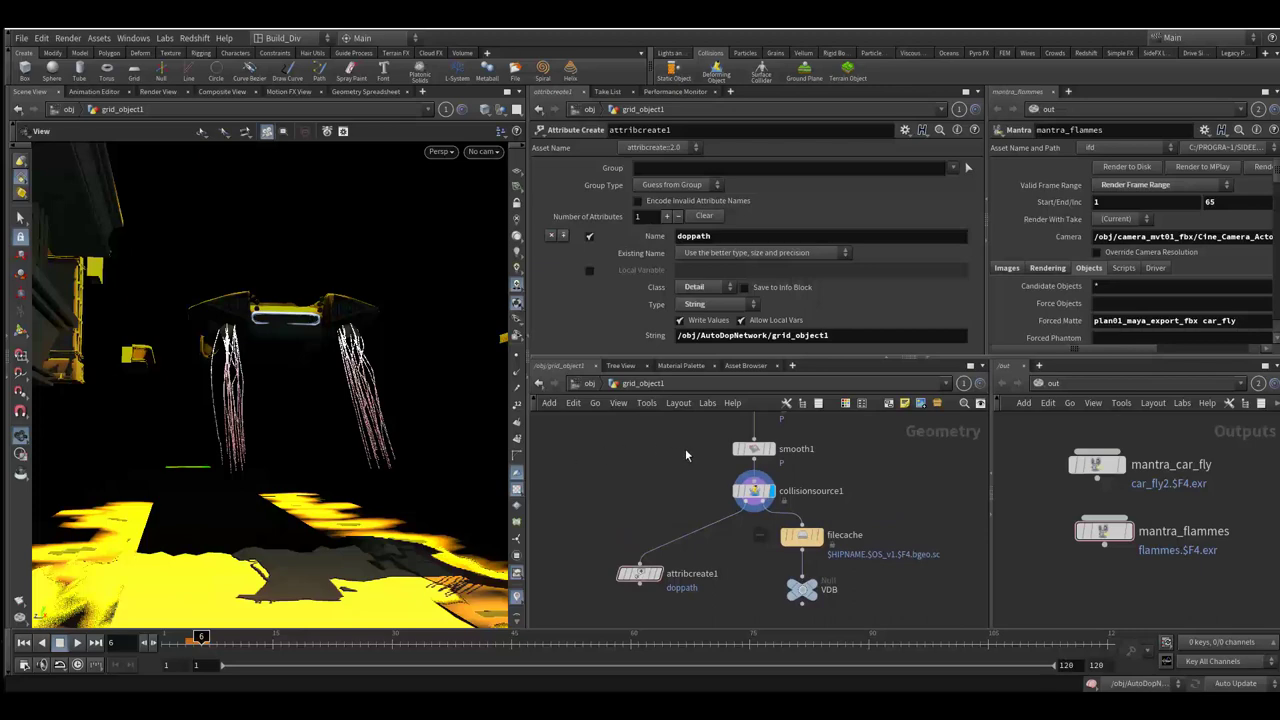
click(589, 384)
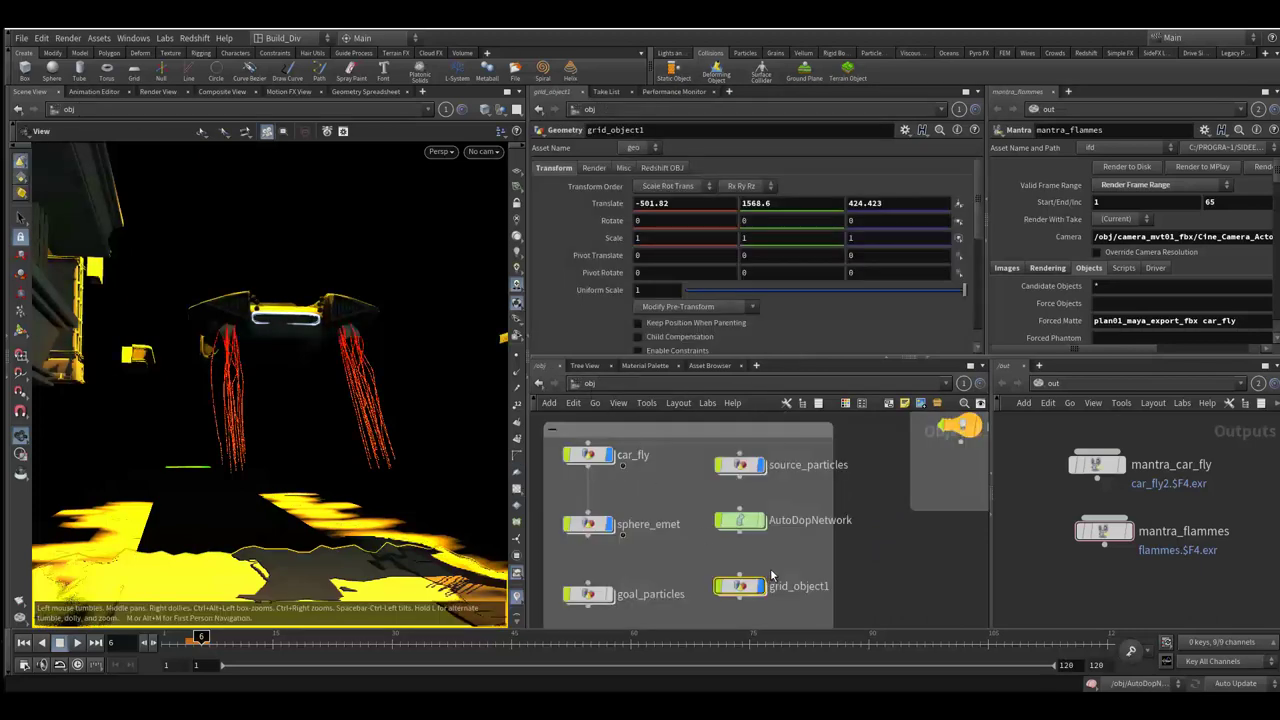
Orbit to a side view and play the flame simulation from frame 1, stopping at frame 16.
middle_drag(782, 570, 803, 535)
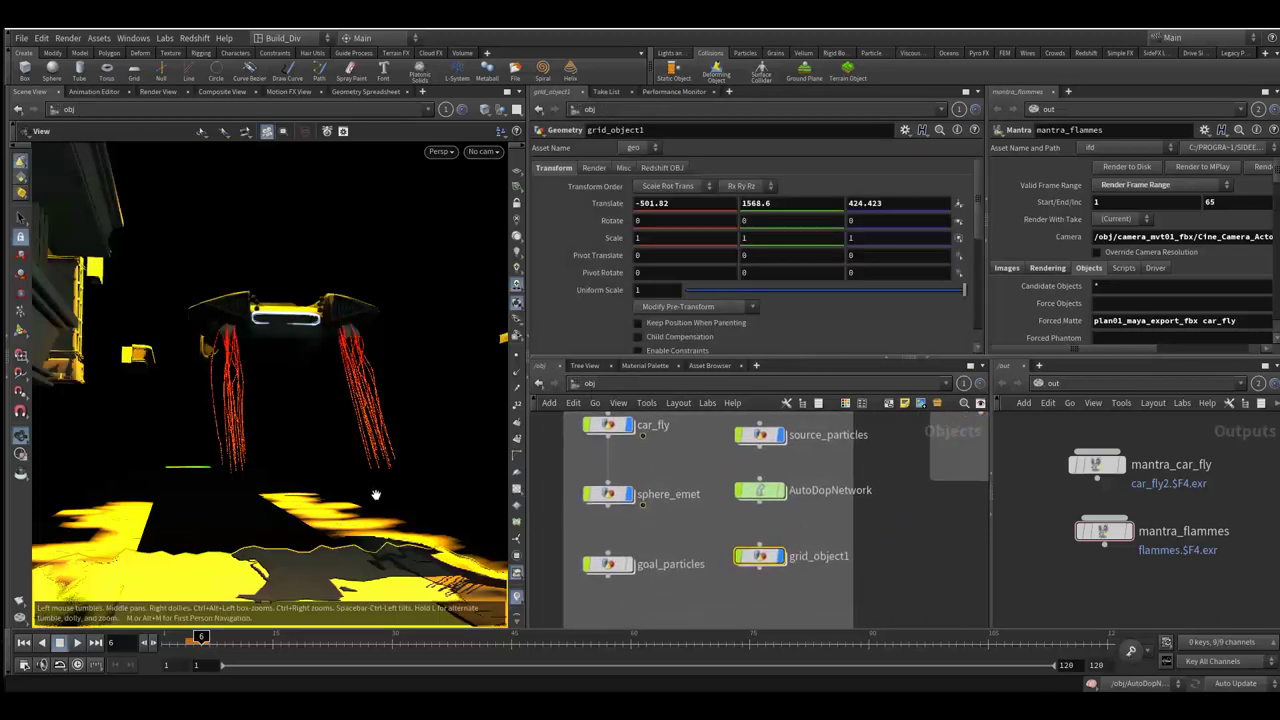
mouse_move(326, 470)
mouse_down()
mouse_move(383, 477)
mouse_move(266, 463)
mouse_up()
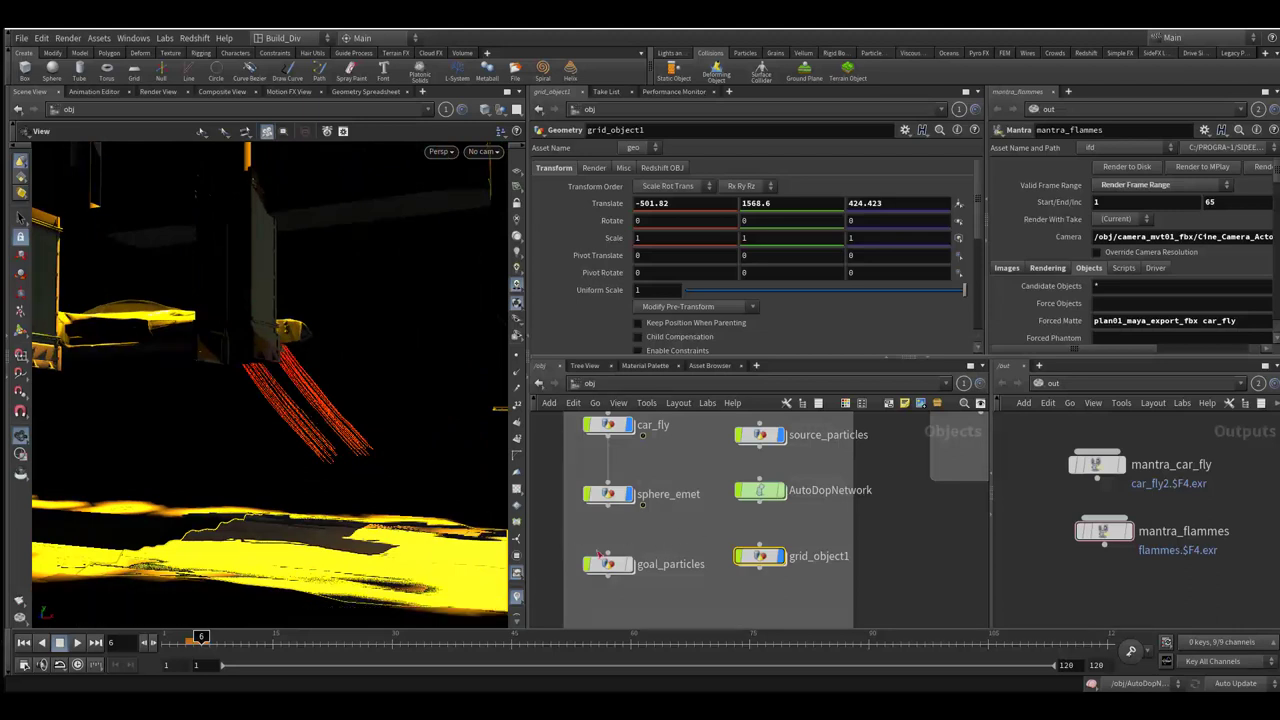
click(25, 644)
click(76, 644)
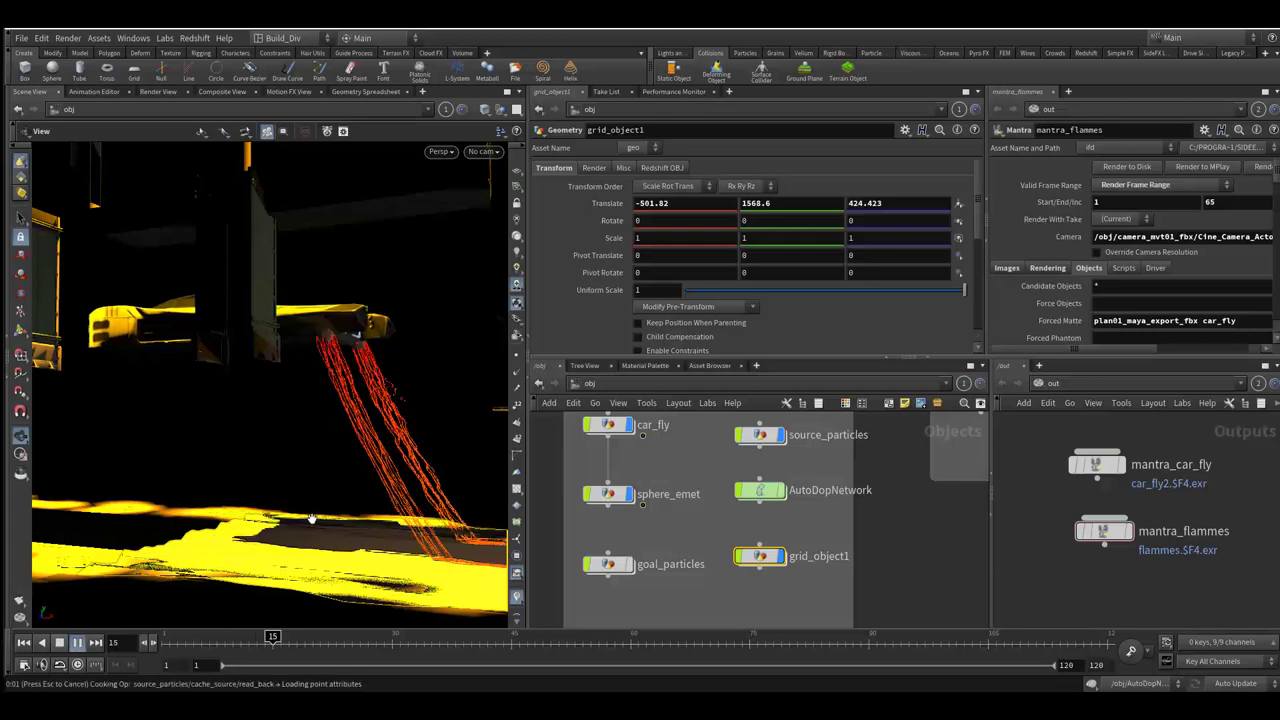
key(Escape)
Turn the view toward the car and advance the simulation to frame 21.
drag(400, 510, 284, 501)
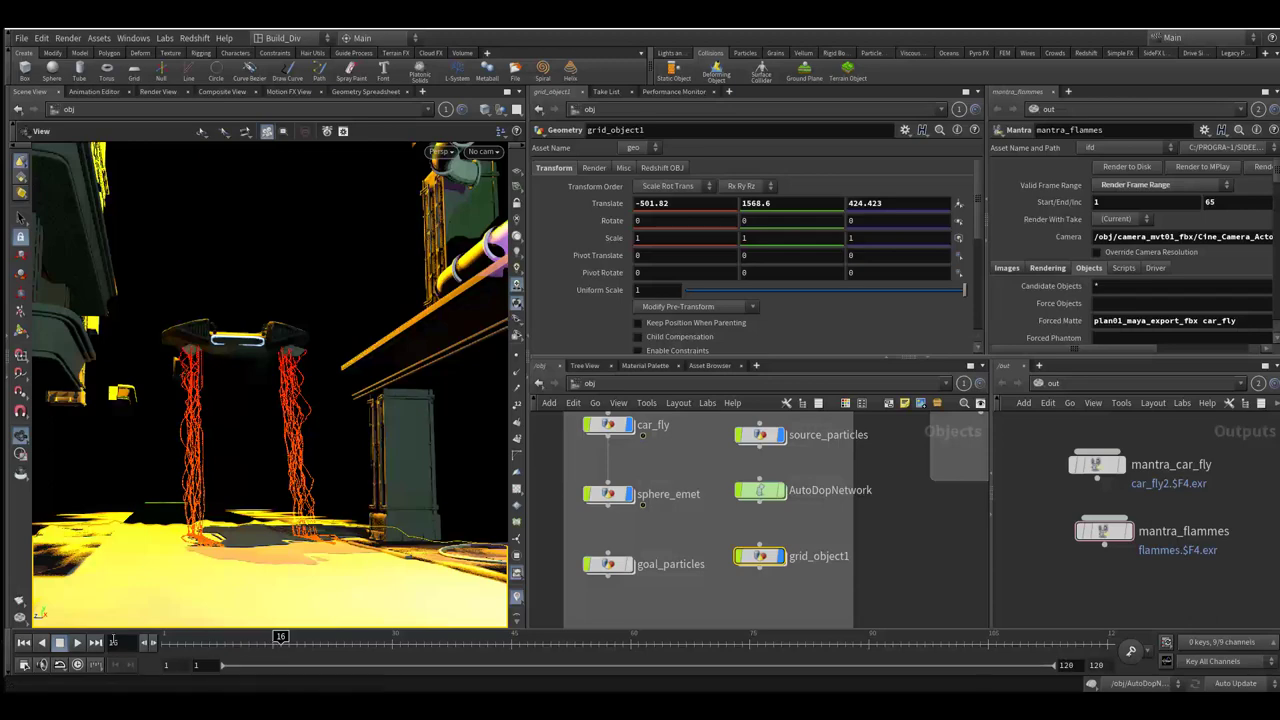
click(76, 645)
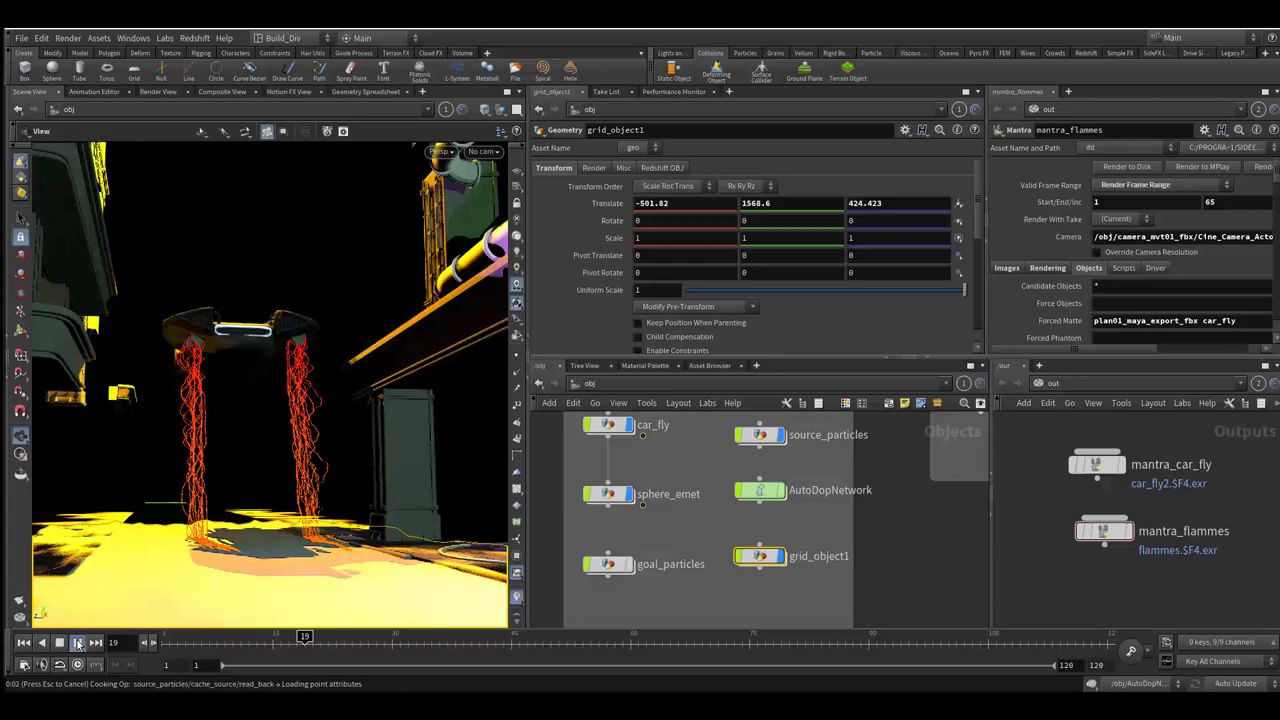
click(78, 643)
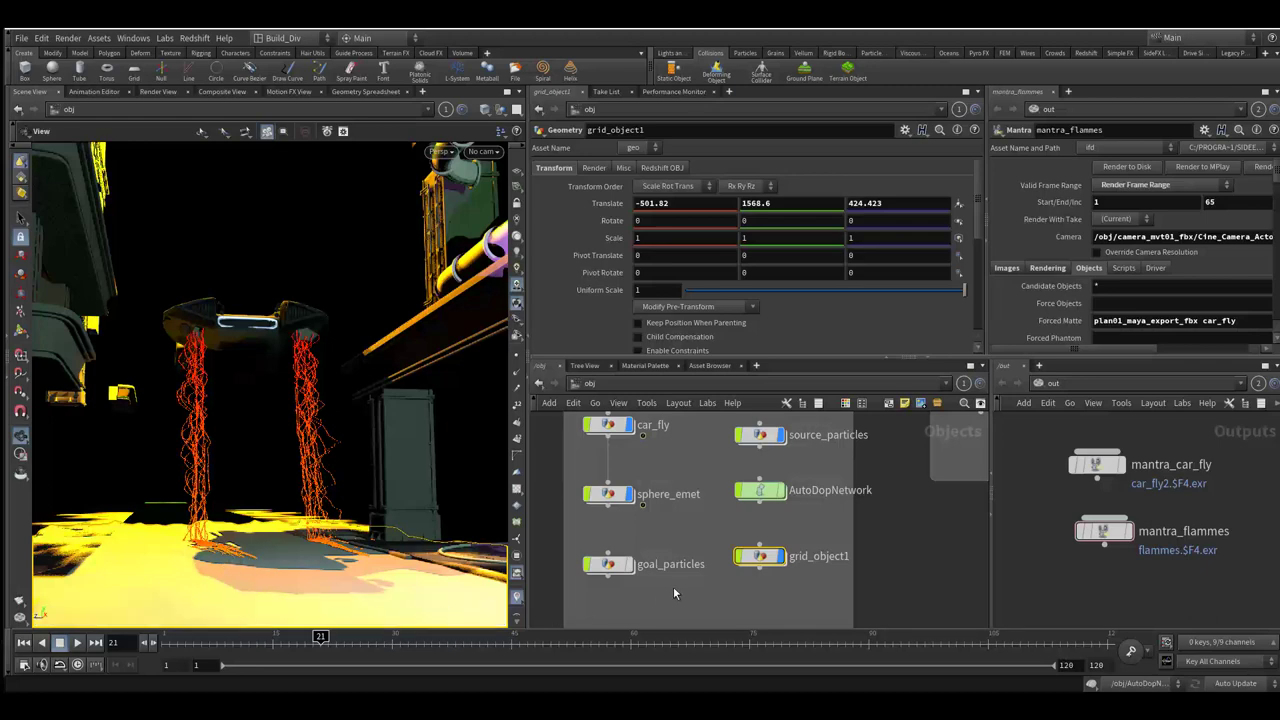
middle_drag(685, 522, 715, 552)
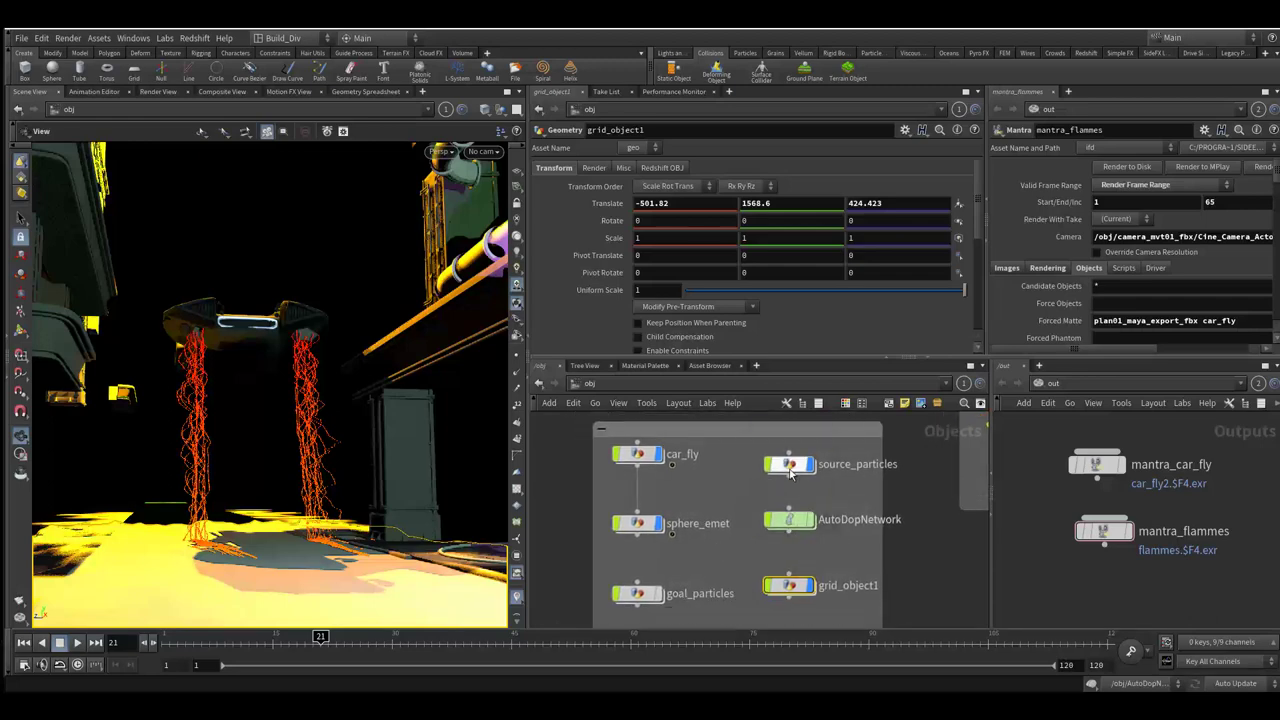
Enter source_particles, select import_source and apply the Particles preset to its DOP Import Fields.
click(789, 469)
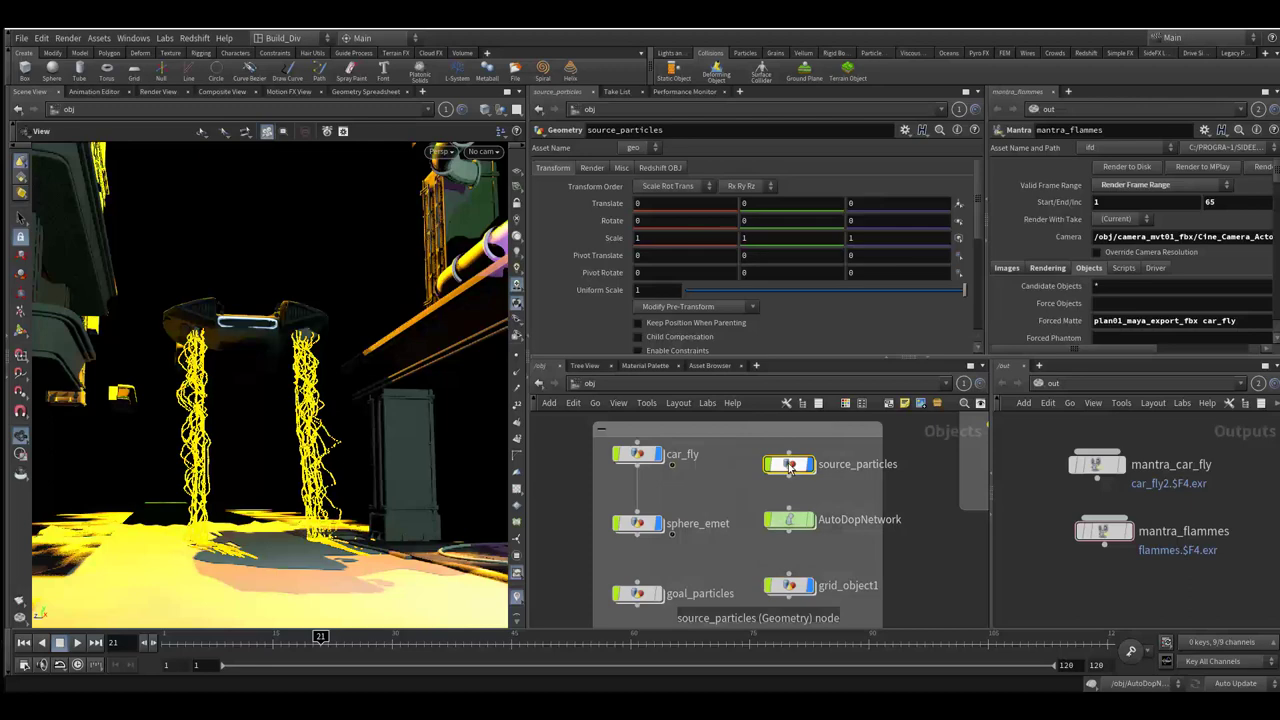
double_click(789, 466)
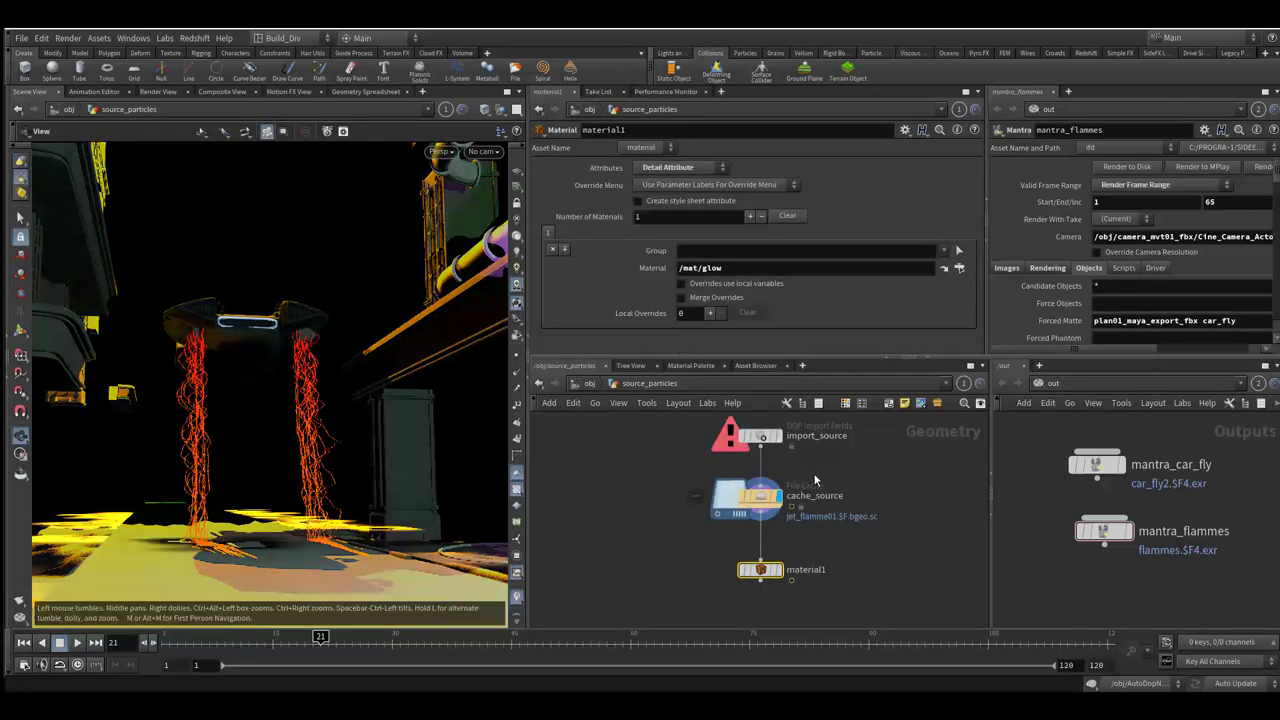
click(757, 470)
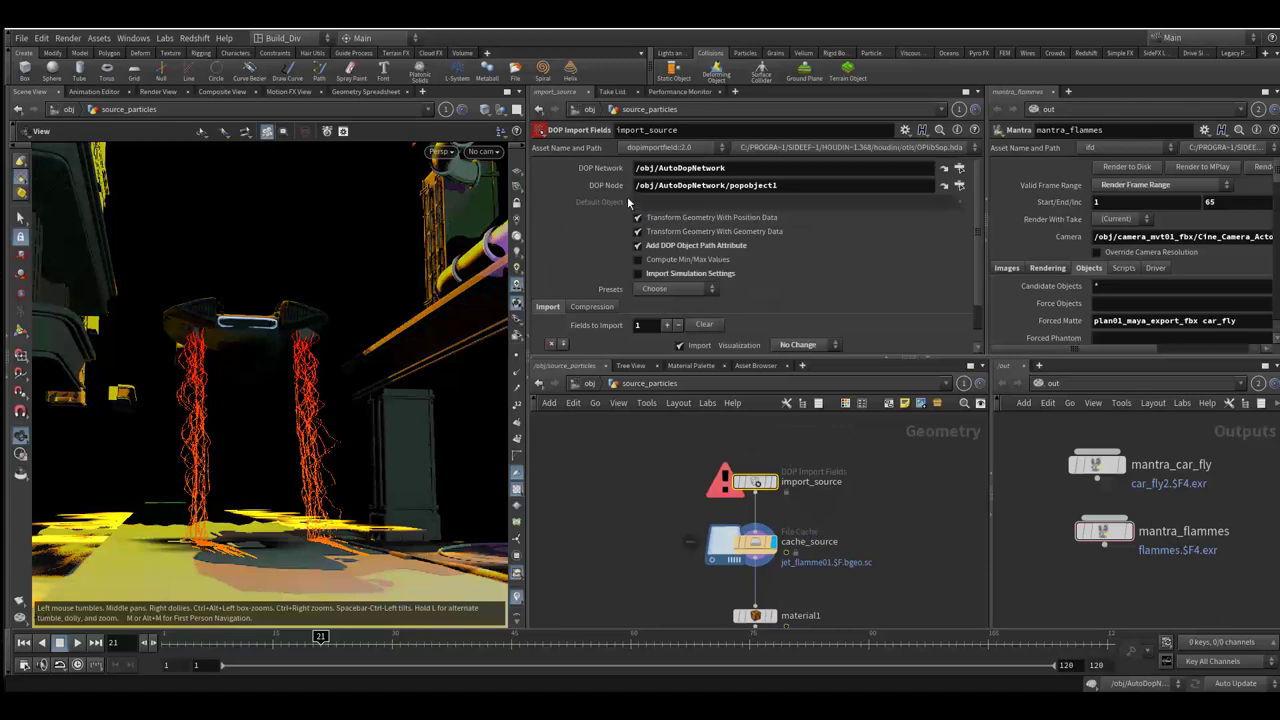
scroll(732, 343, down, 1)
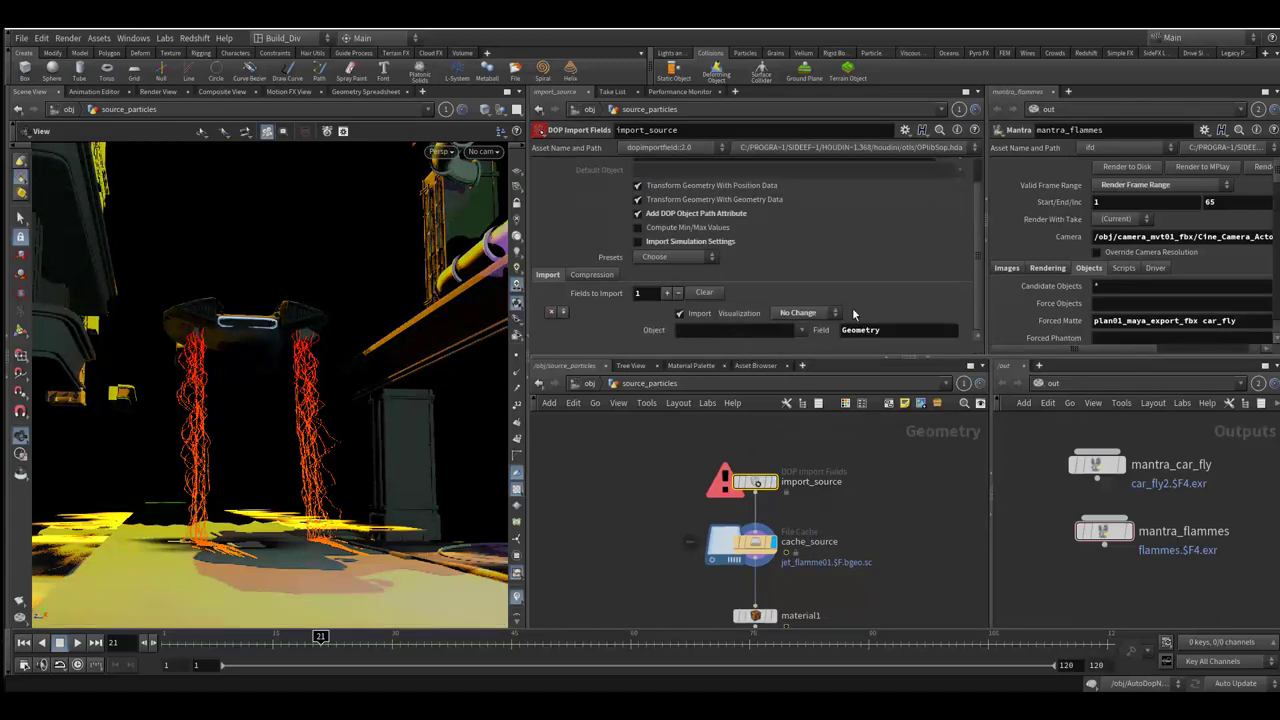
scroll(843, 290, up, 1)
click(703, 289)
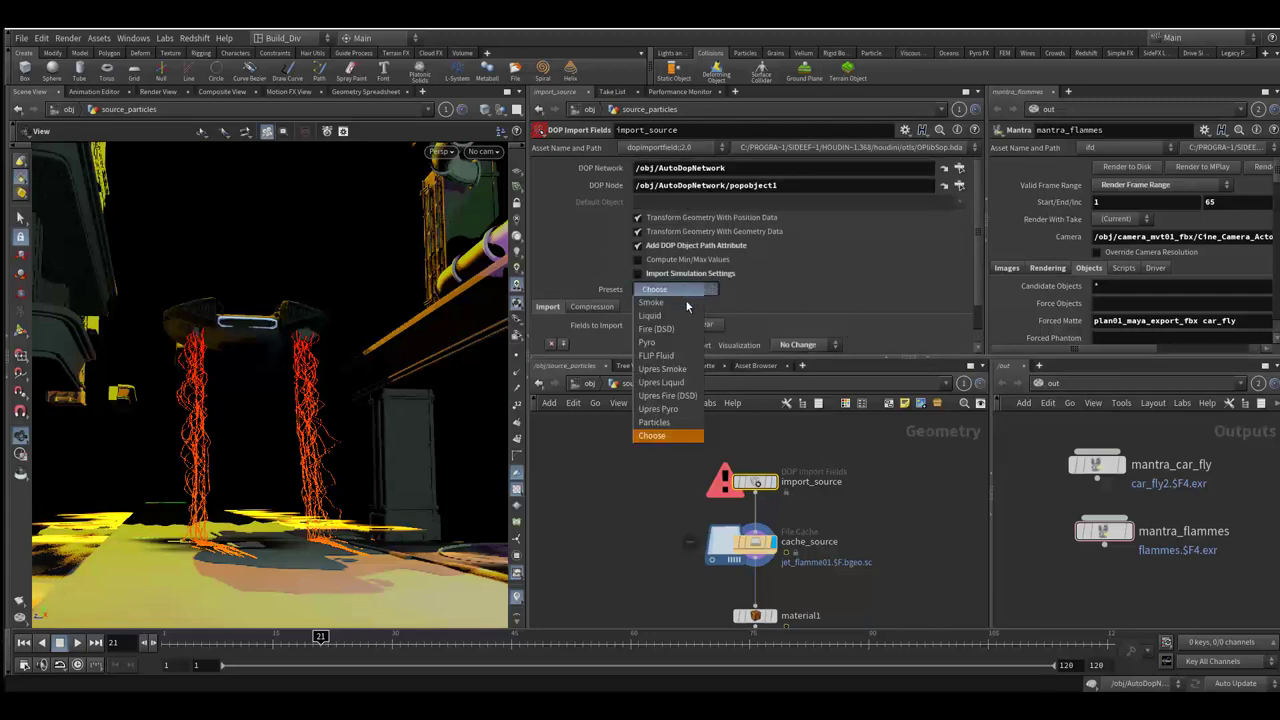
click(677, 430)
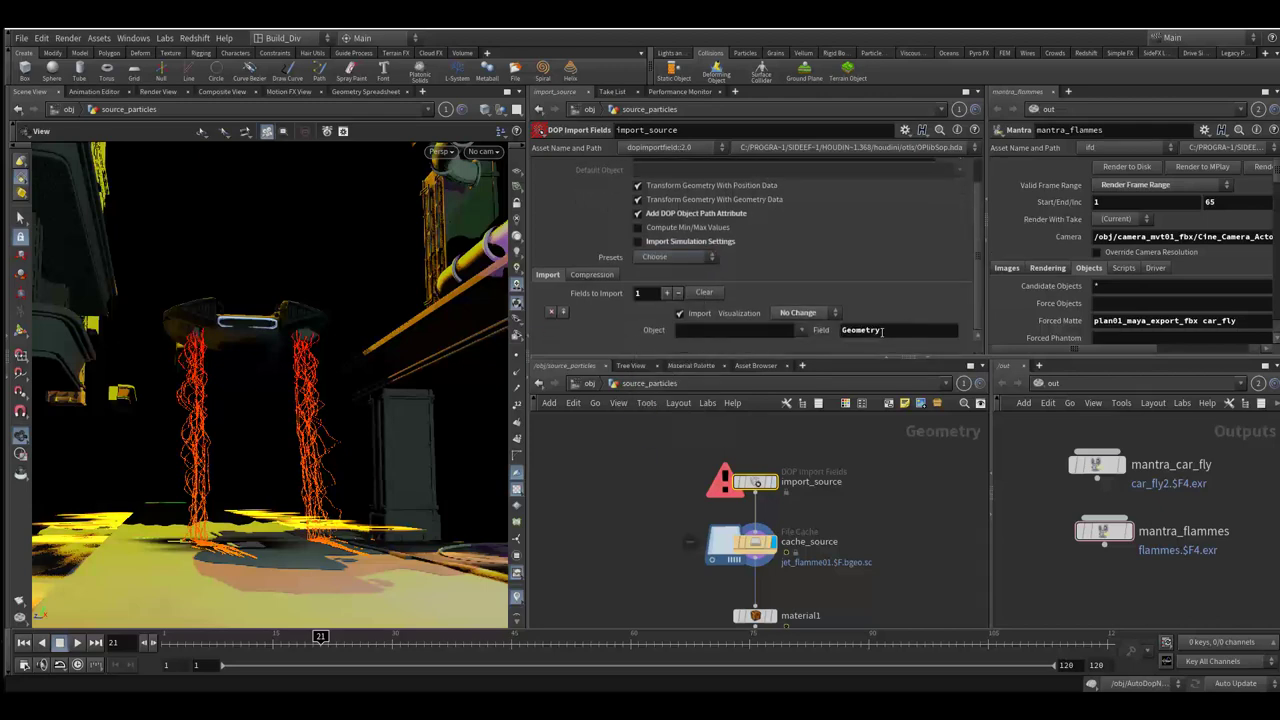
scroll(870, 293, up, 2)
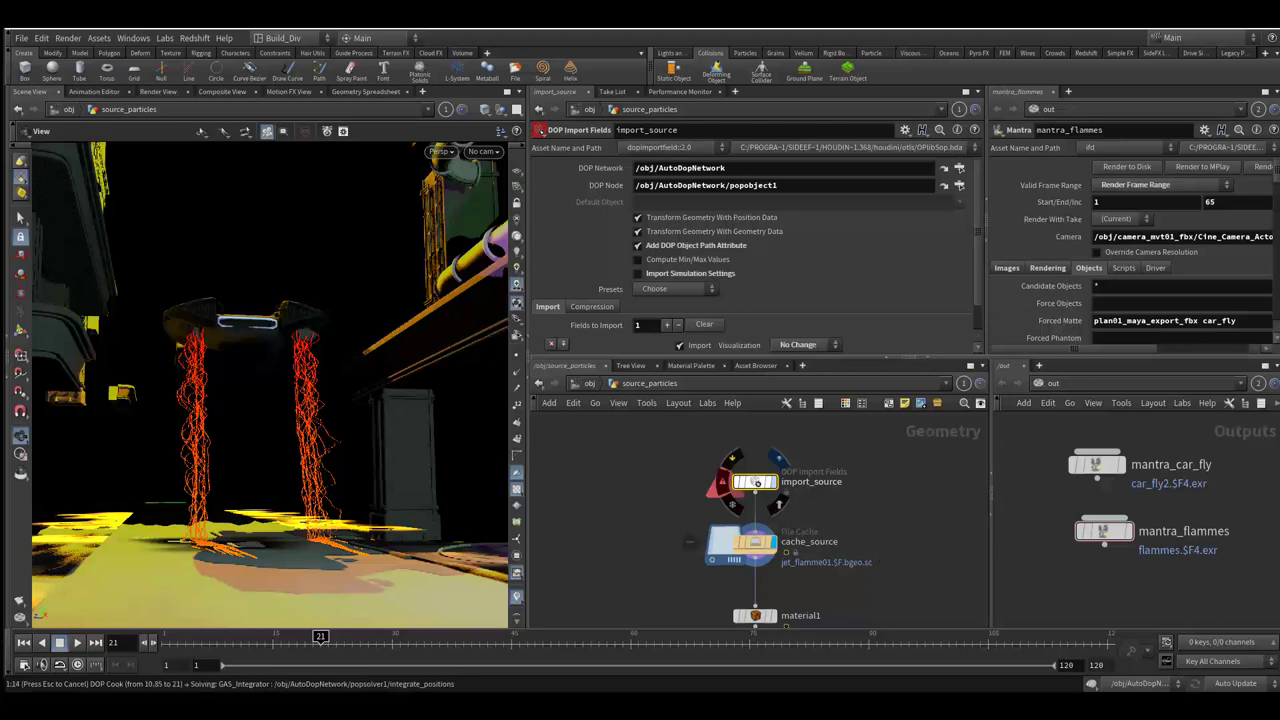
Select cache_source to show its jet_flamme01.$F.bgeo.sc disk cache over frames 1–120.
key(Escape)
click(745, 543)
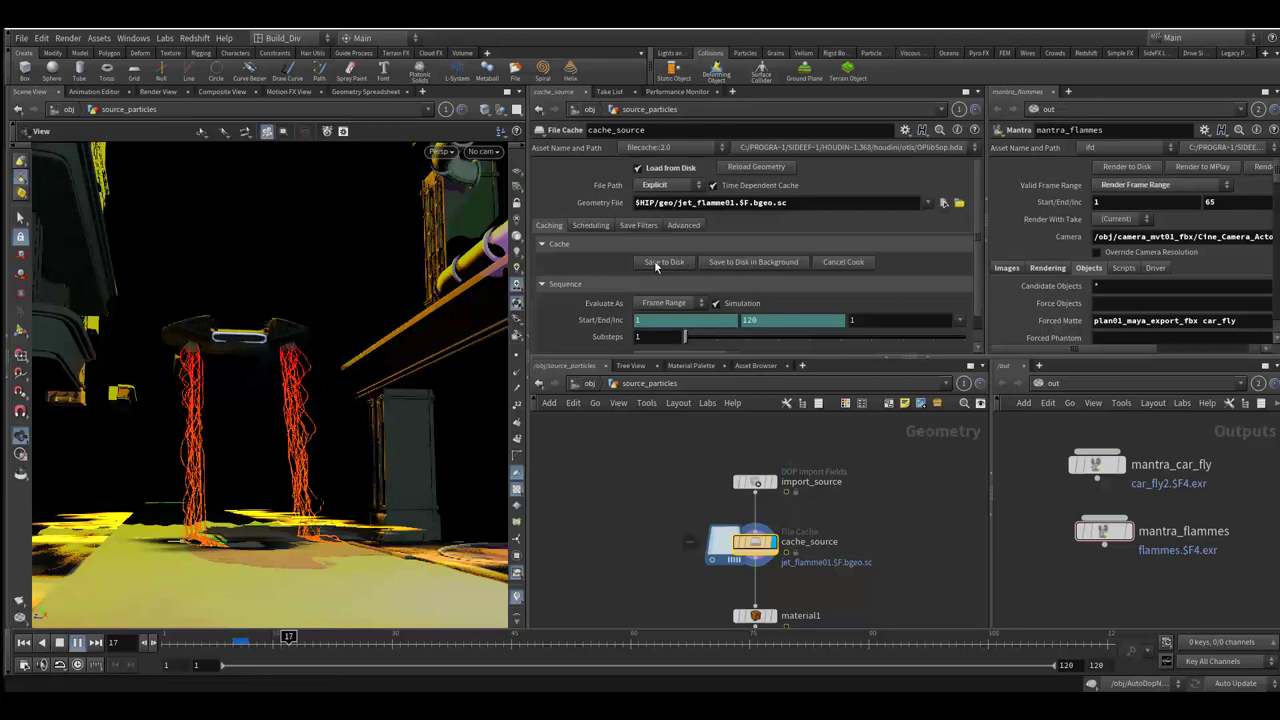